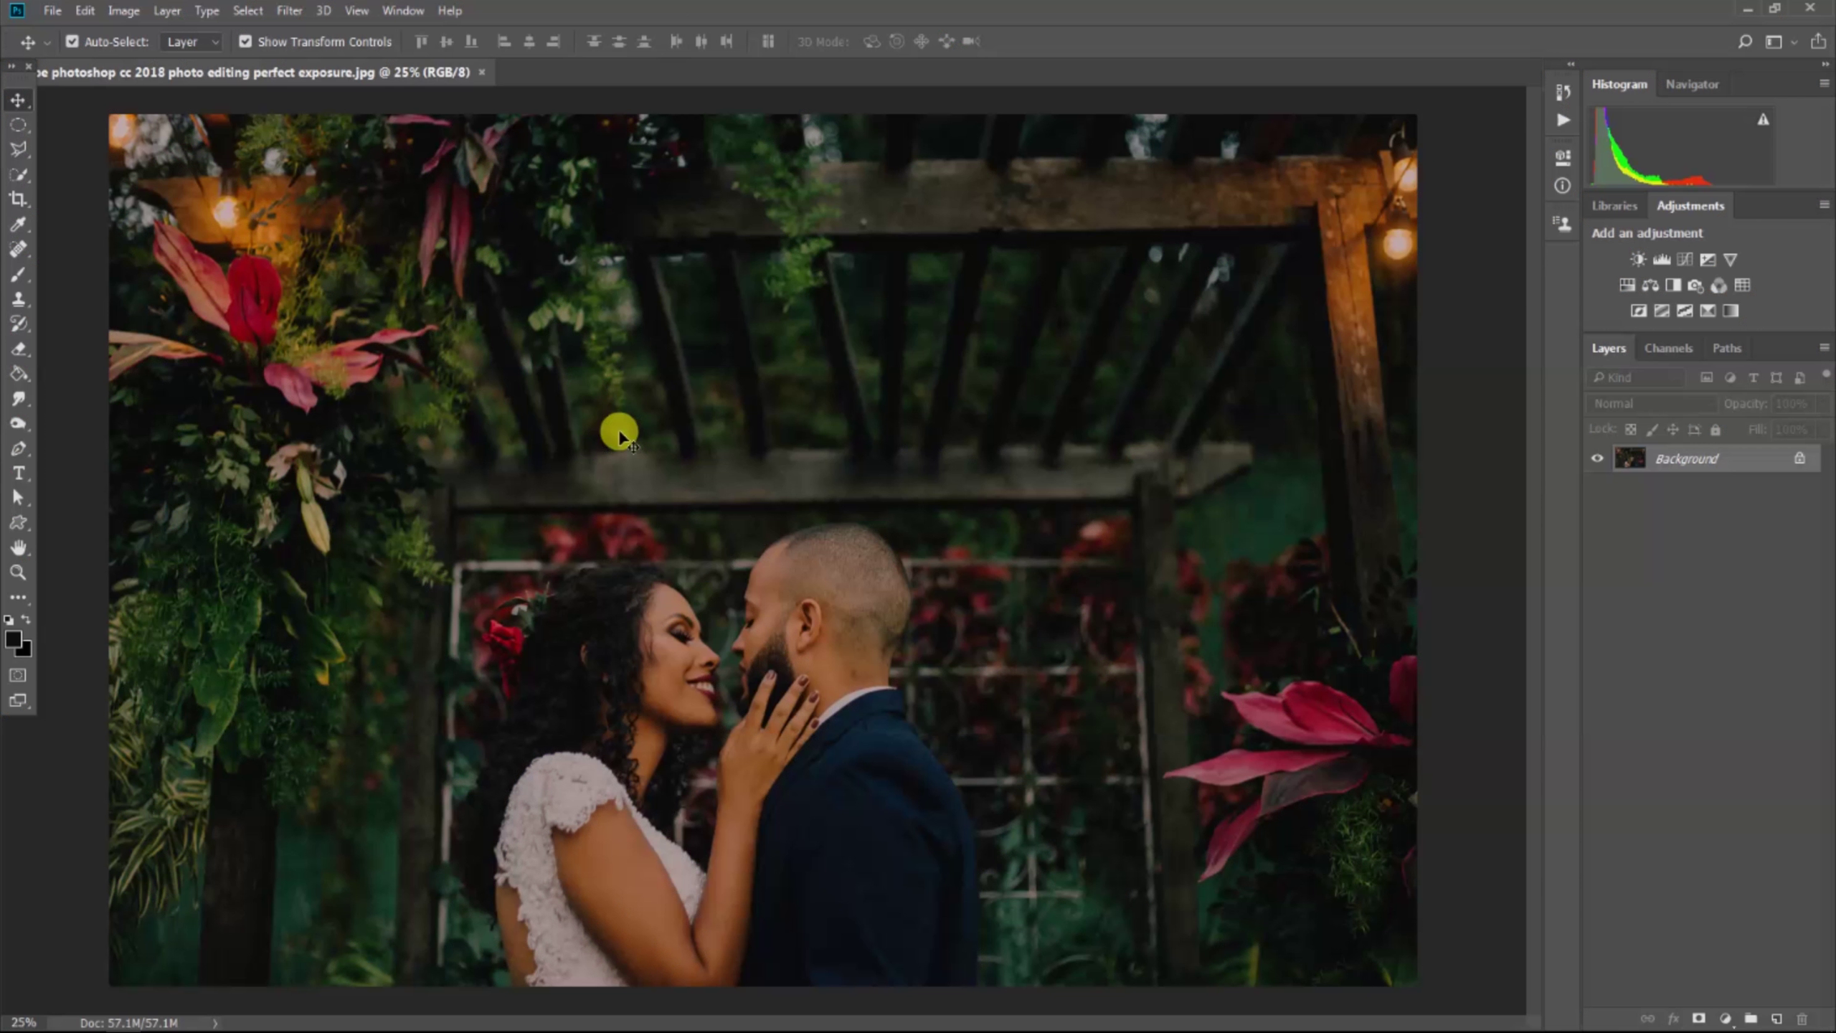
# Step: Duplicate the wedding photo's Background layer to create a Background copy layer
pyautogui.moveTo(1766, 472)
pyautogui.mouseDown()
pyautogui.moveTo(1755, 895)
pyautogui.moveTo(1776, 1019)
pyautogui.mouseUp()
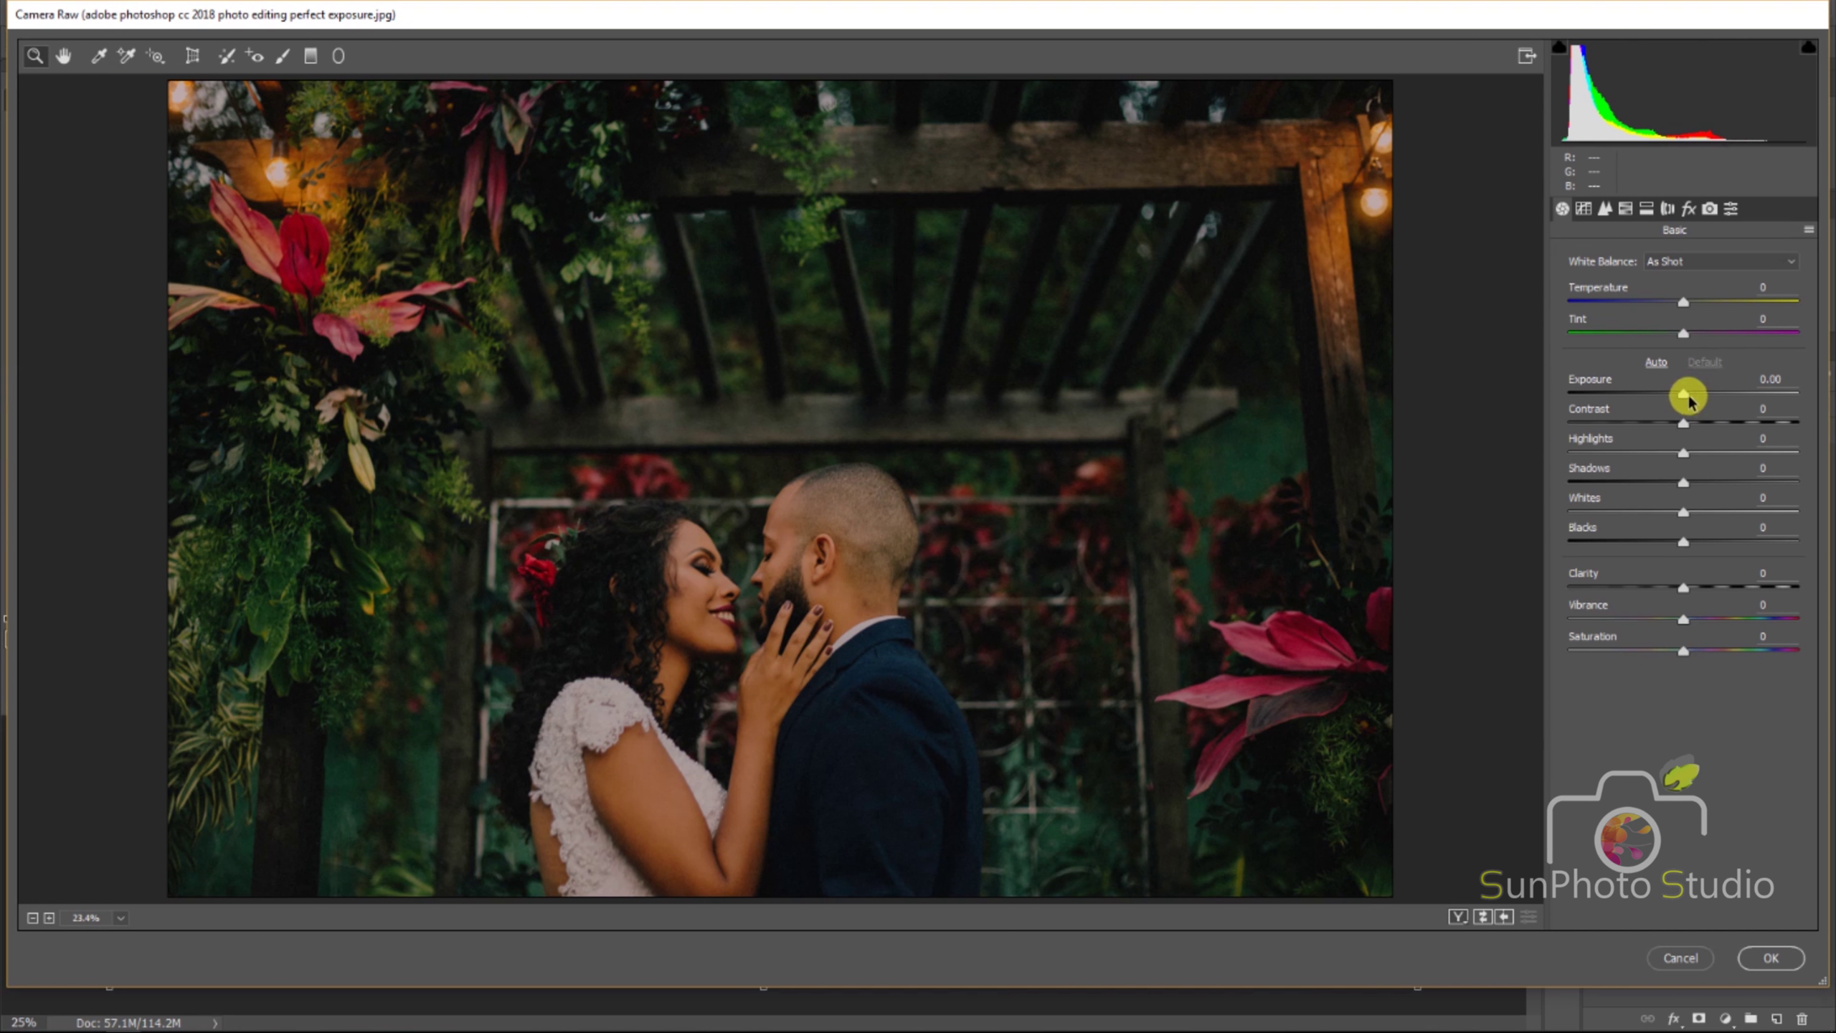
# Step: Raise the duplicate layer's Camera Raw exposure to +1.25
pyautogui.moveTo(1688, 401); pyautogui.dragTo(1715, 400)
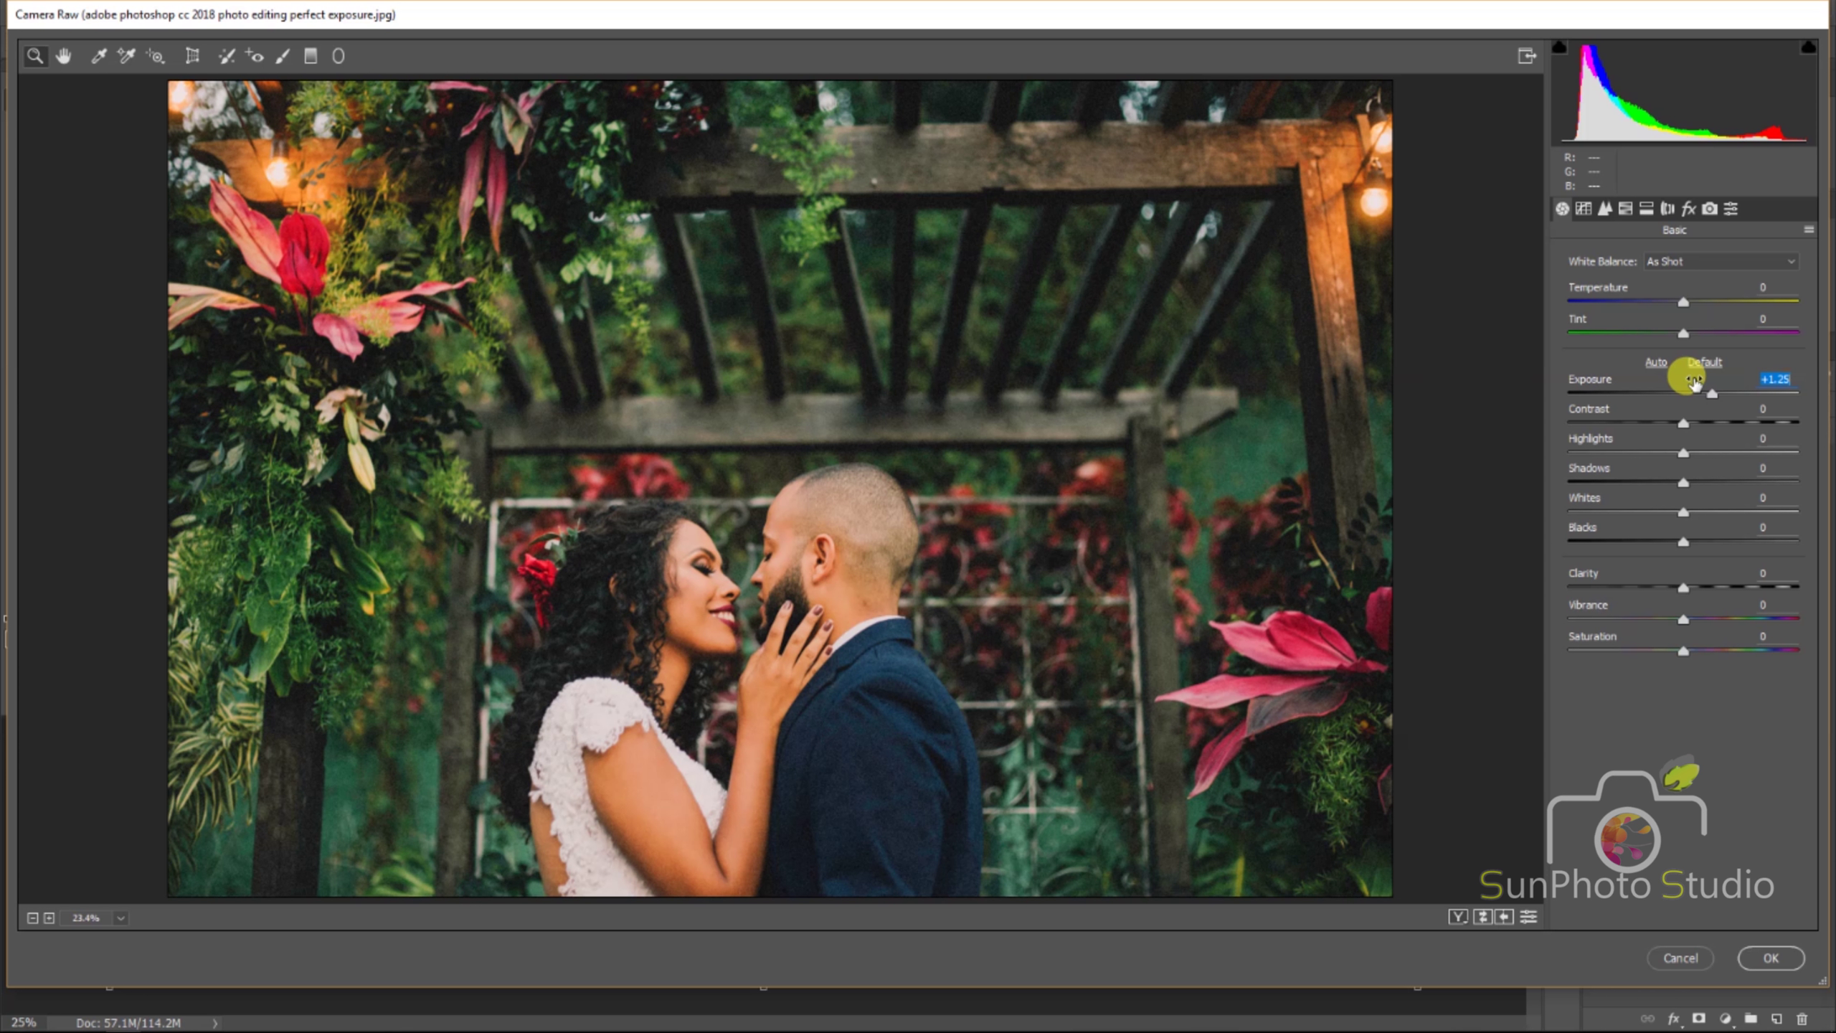
pyautogui.click(1626, 208)
# Step: In HSL, set Orange luminance +14, Green saturation +77 and Yellow saturation +73
pyautogui.click(1690, 289)
pyautogui.moveTo(1684, 390); pyautogui.dragTo(1708, 392)
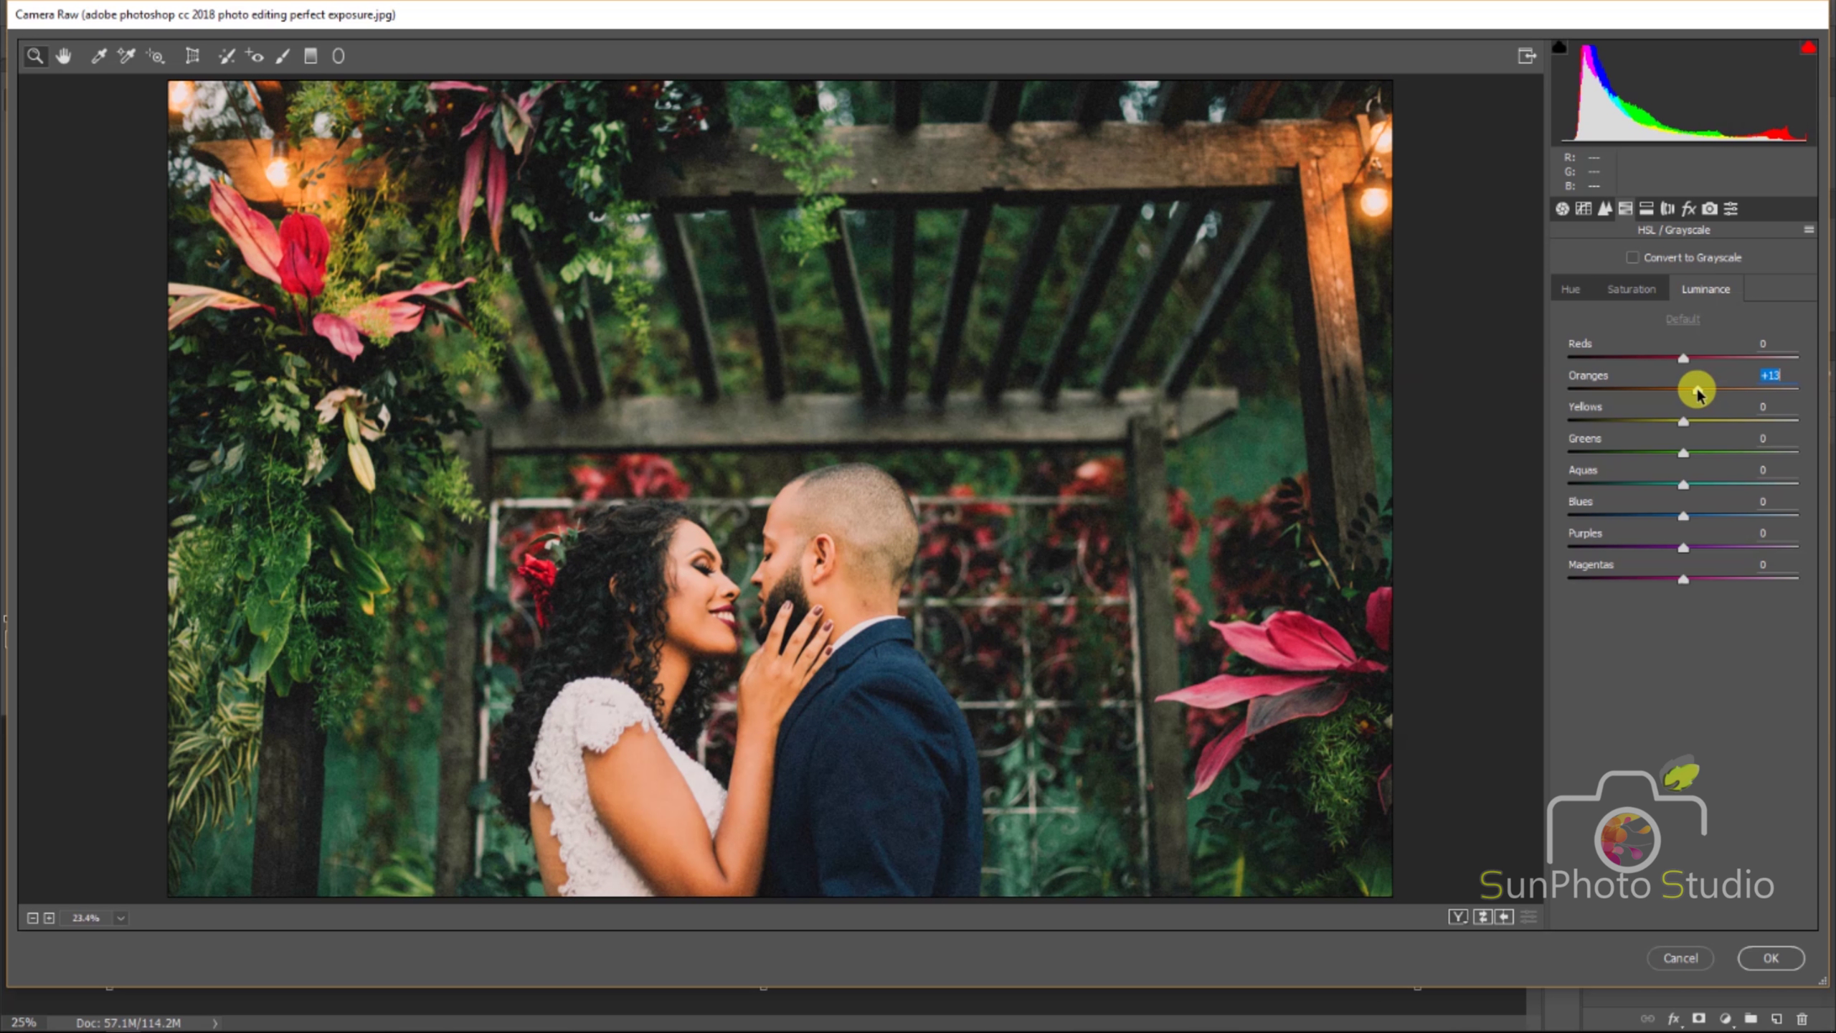
pyautogui.click(1618, 289)
pyautogui.moveTo(1707, 453)
pyautogui.mouseDown()
pyautogui.moveTo(1753, 452)
pyautogui.moveTo(1773, 423)
pyautogui.mouseUp()
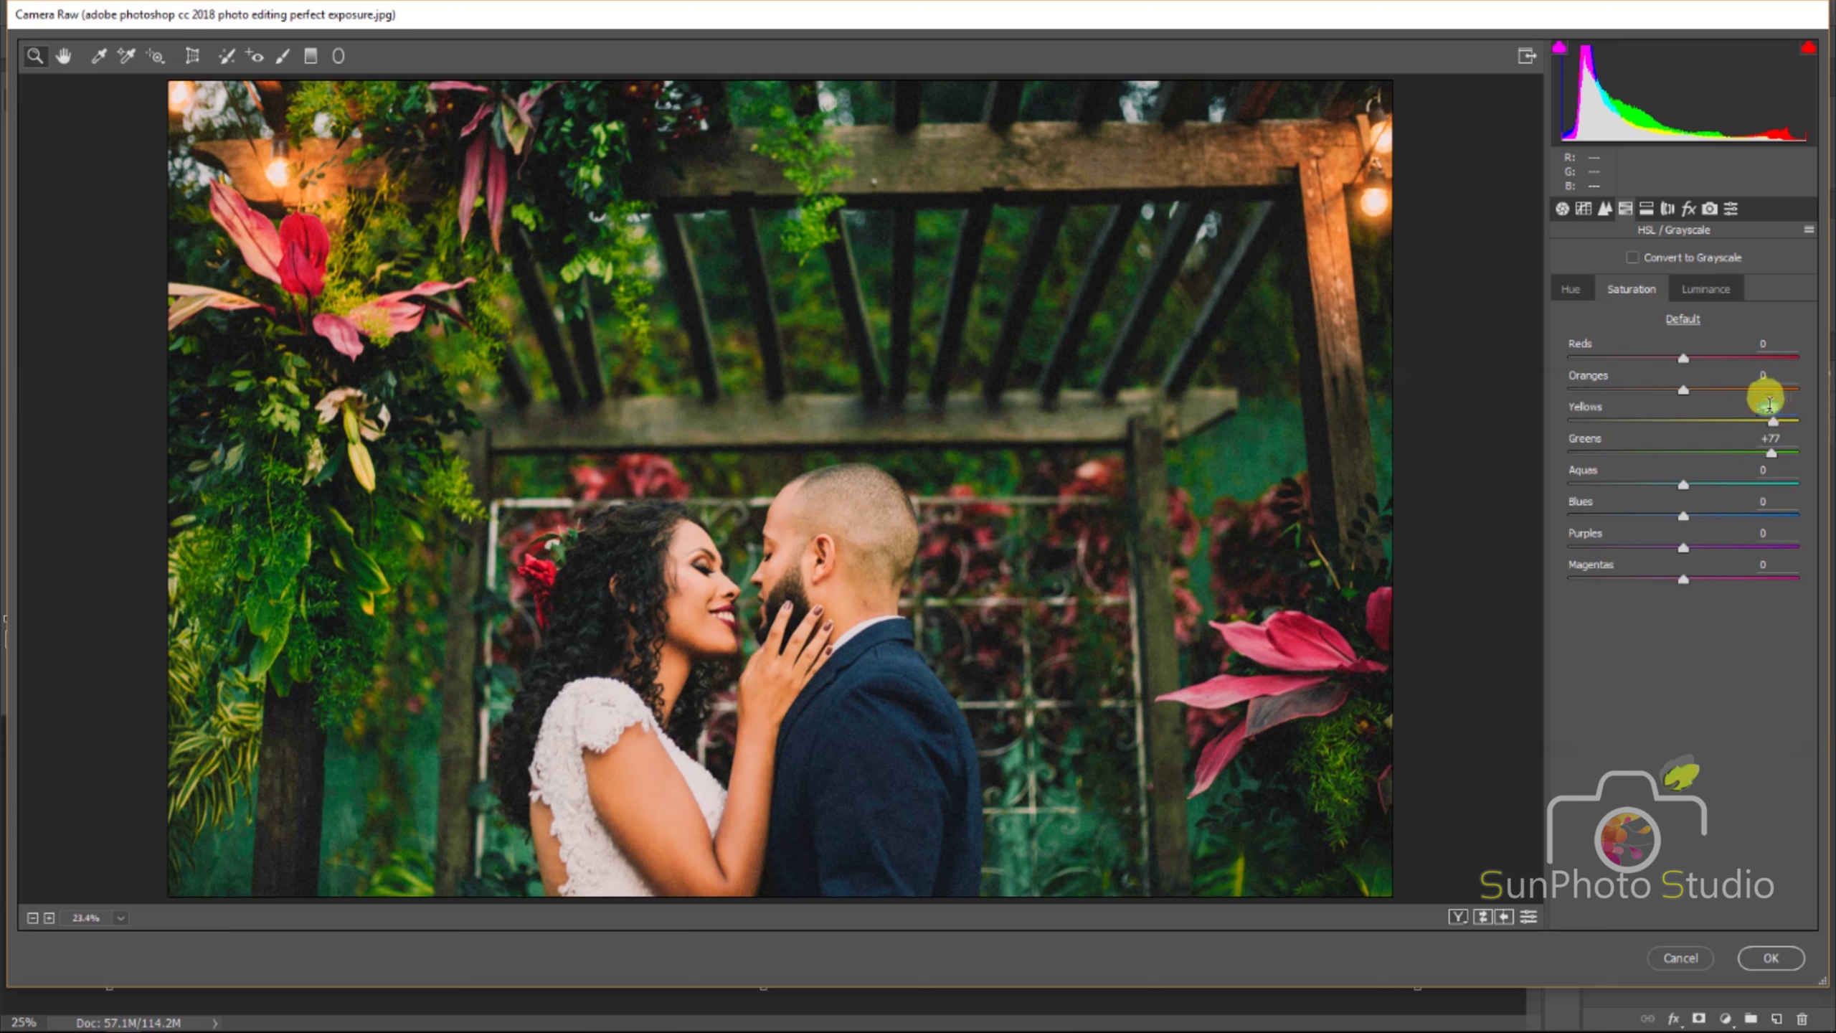
pyautogui.moveTo(1770, 429); pyautogui.dragTo(1766, 427)
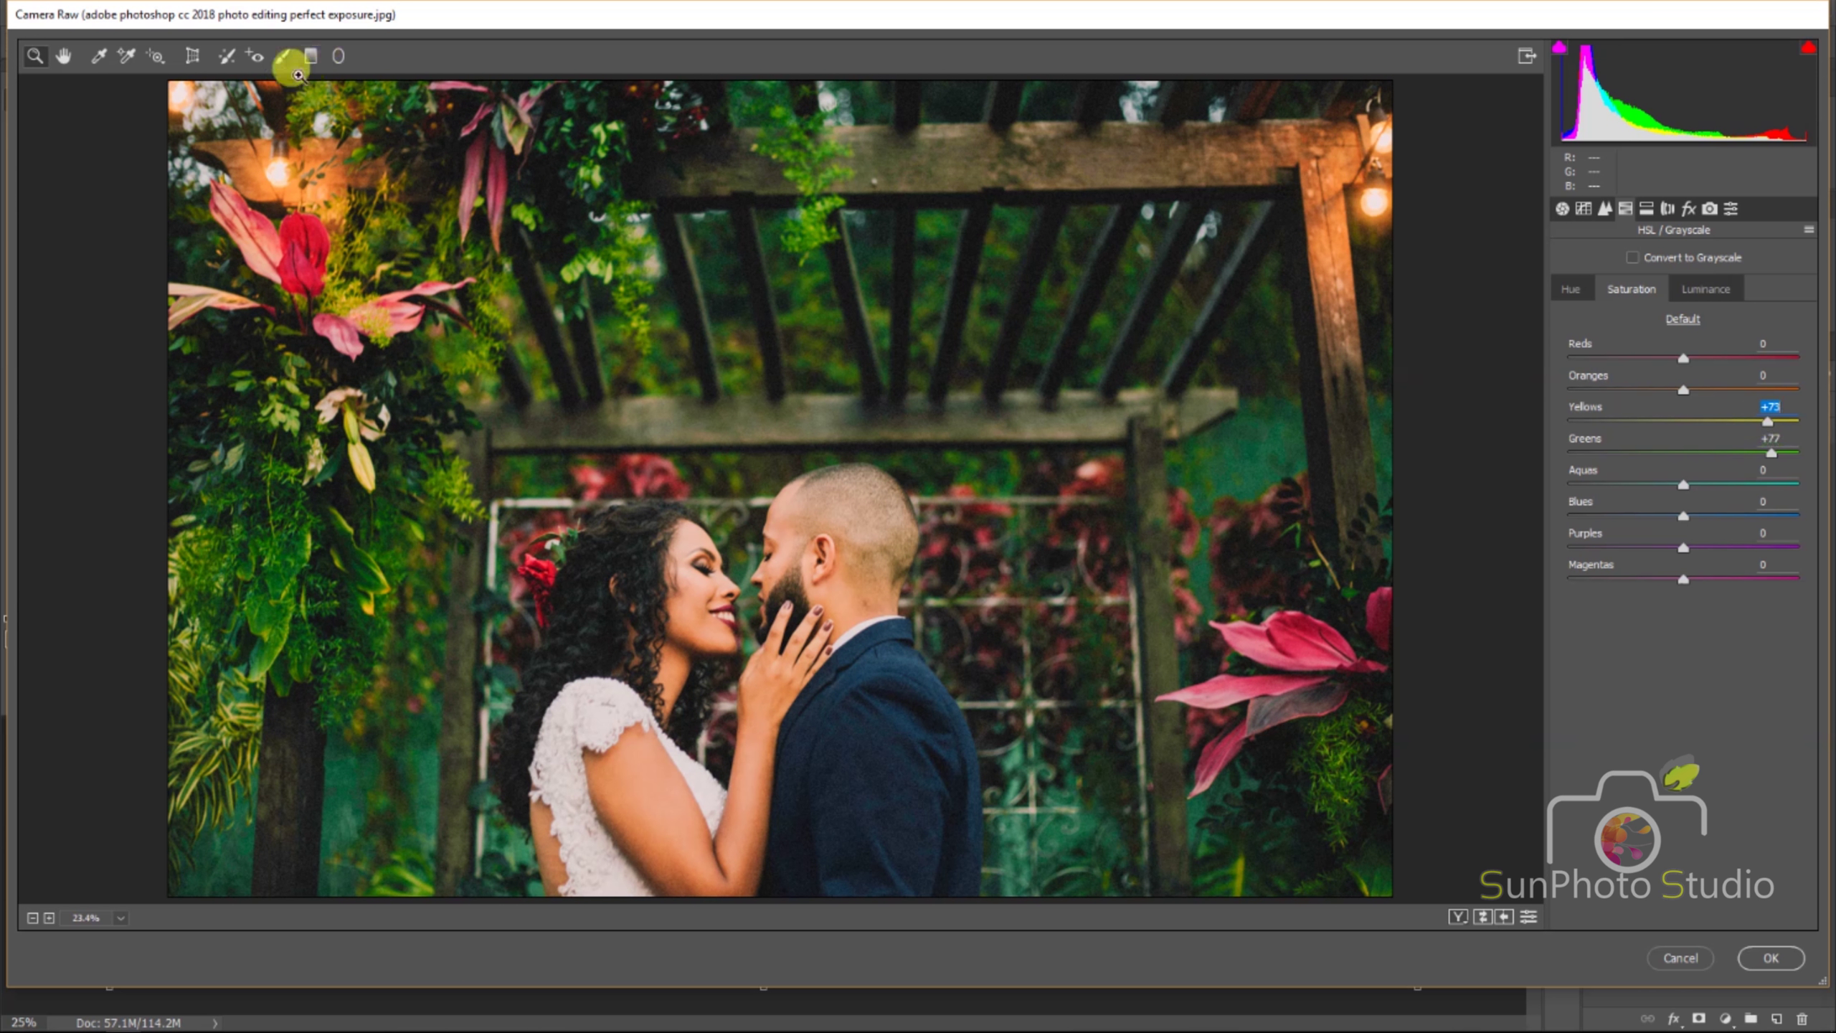
# Step: In the Basic panel, set Blacks +91, Whites +58, Highlights -56 and Contrast +13
pyautogui.click(1564, 211)
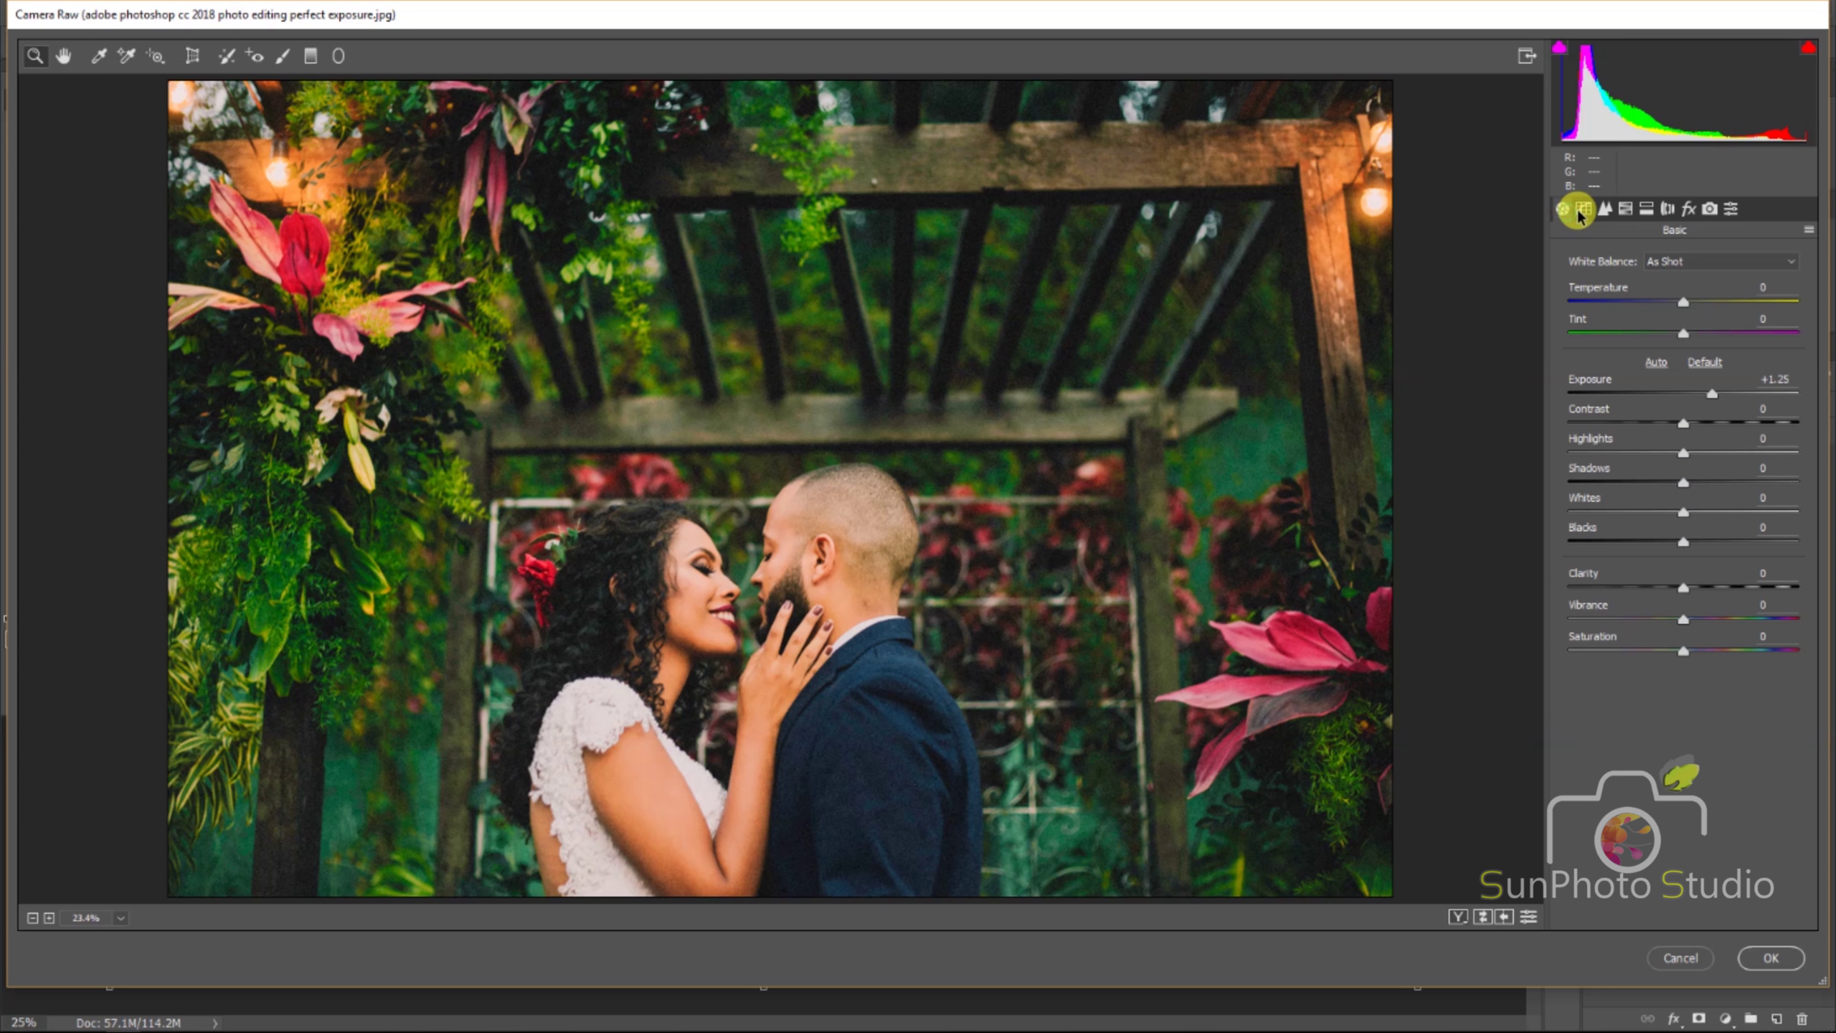
pyautogui.moveTo(1692, 543)
pyautogui.mouseDown()
pyautogui.moveTo(1785, 544)
pyautogui.moveTo(1751, 511)
pyautogui.mouseUp()
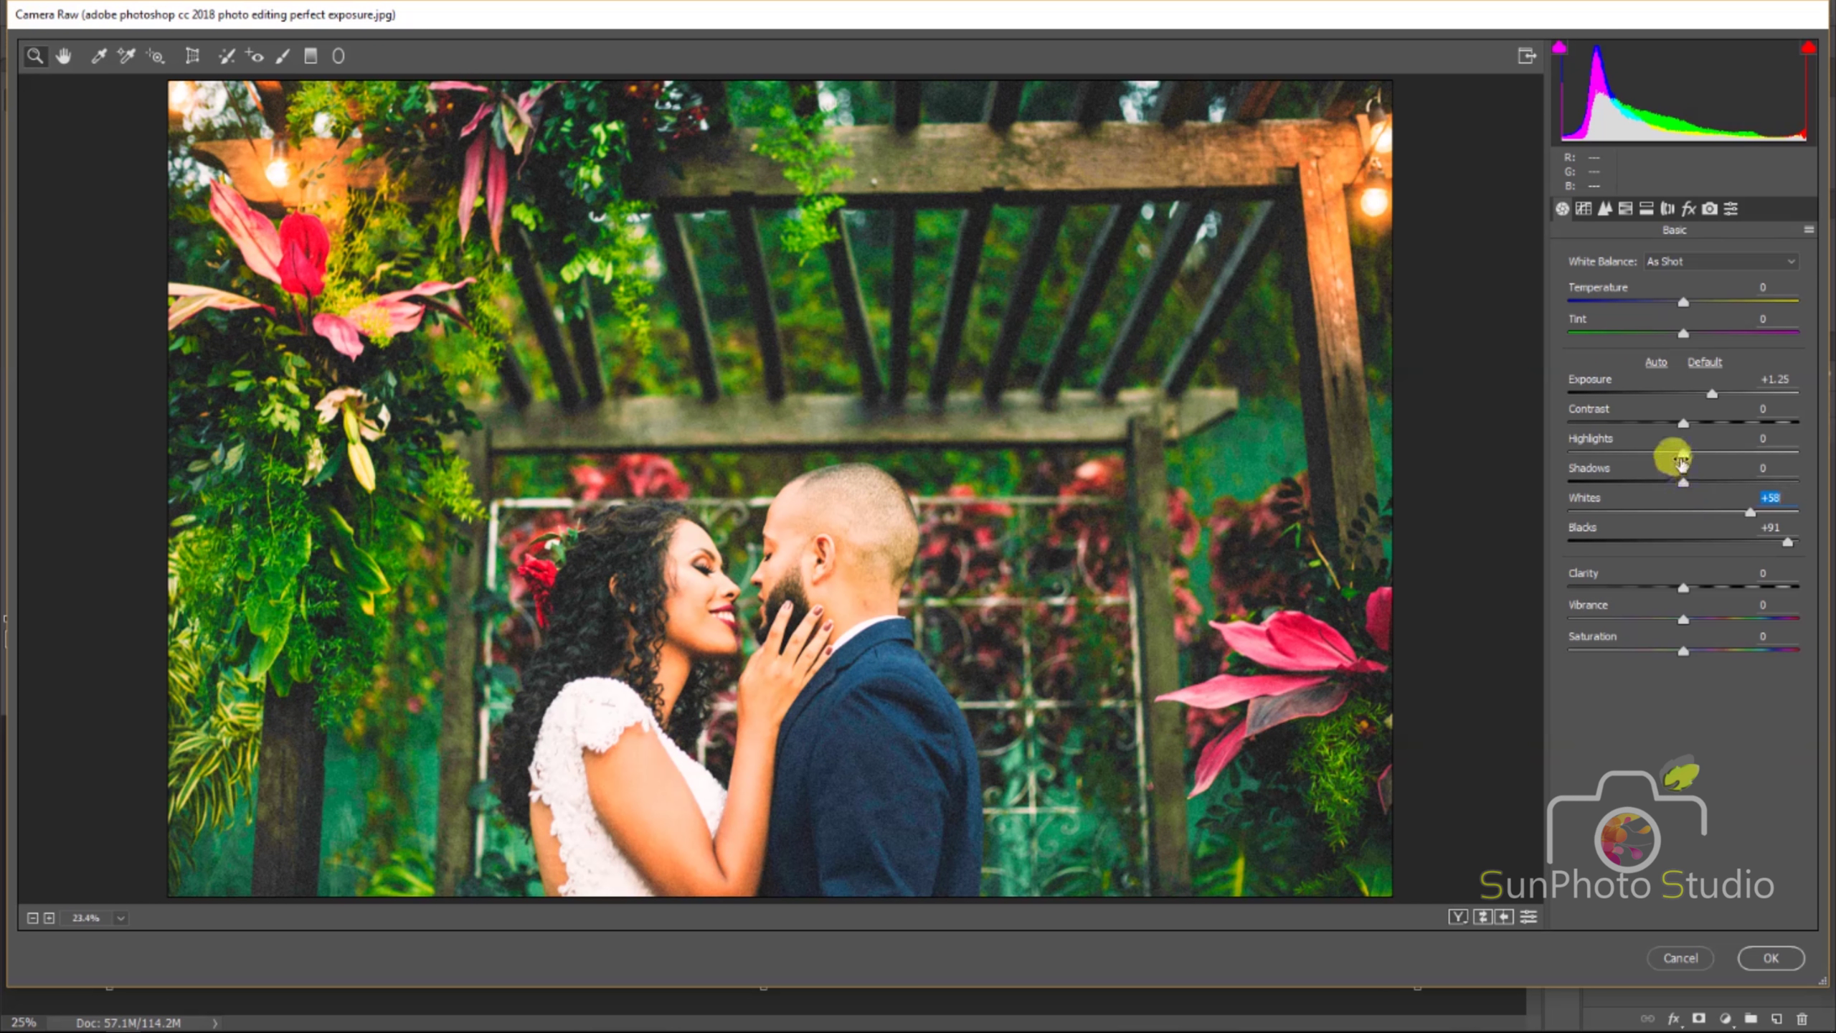
pyautogui.moveTo(1681, 456); pyautogui.dragTo(1627, 460)
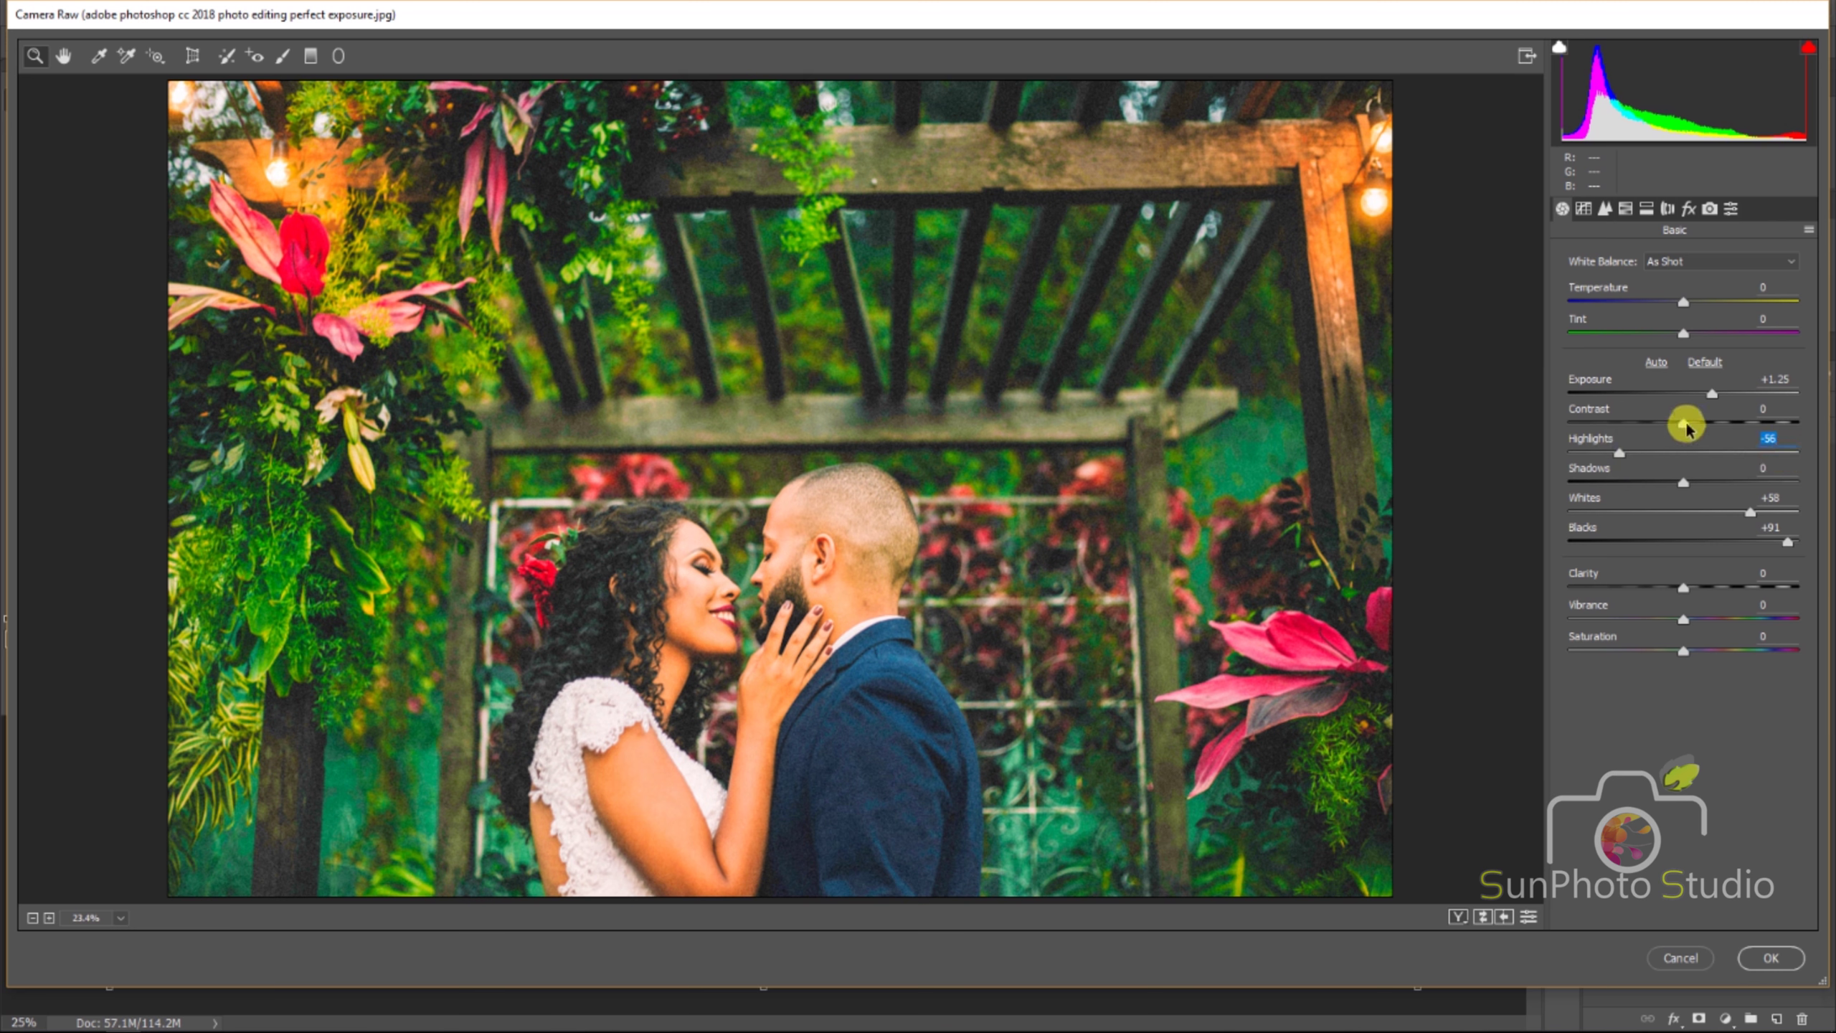
pyautogui.moveTo(1706, 423); pyautogui.dragTo(1703, 426)
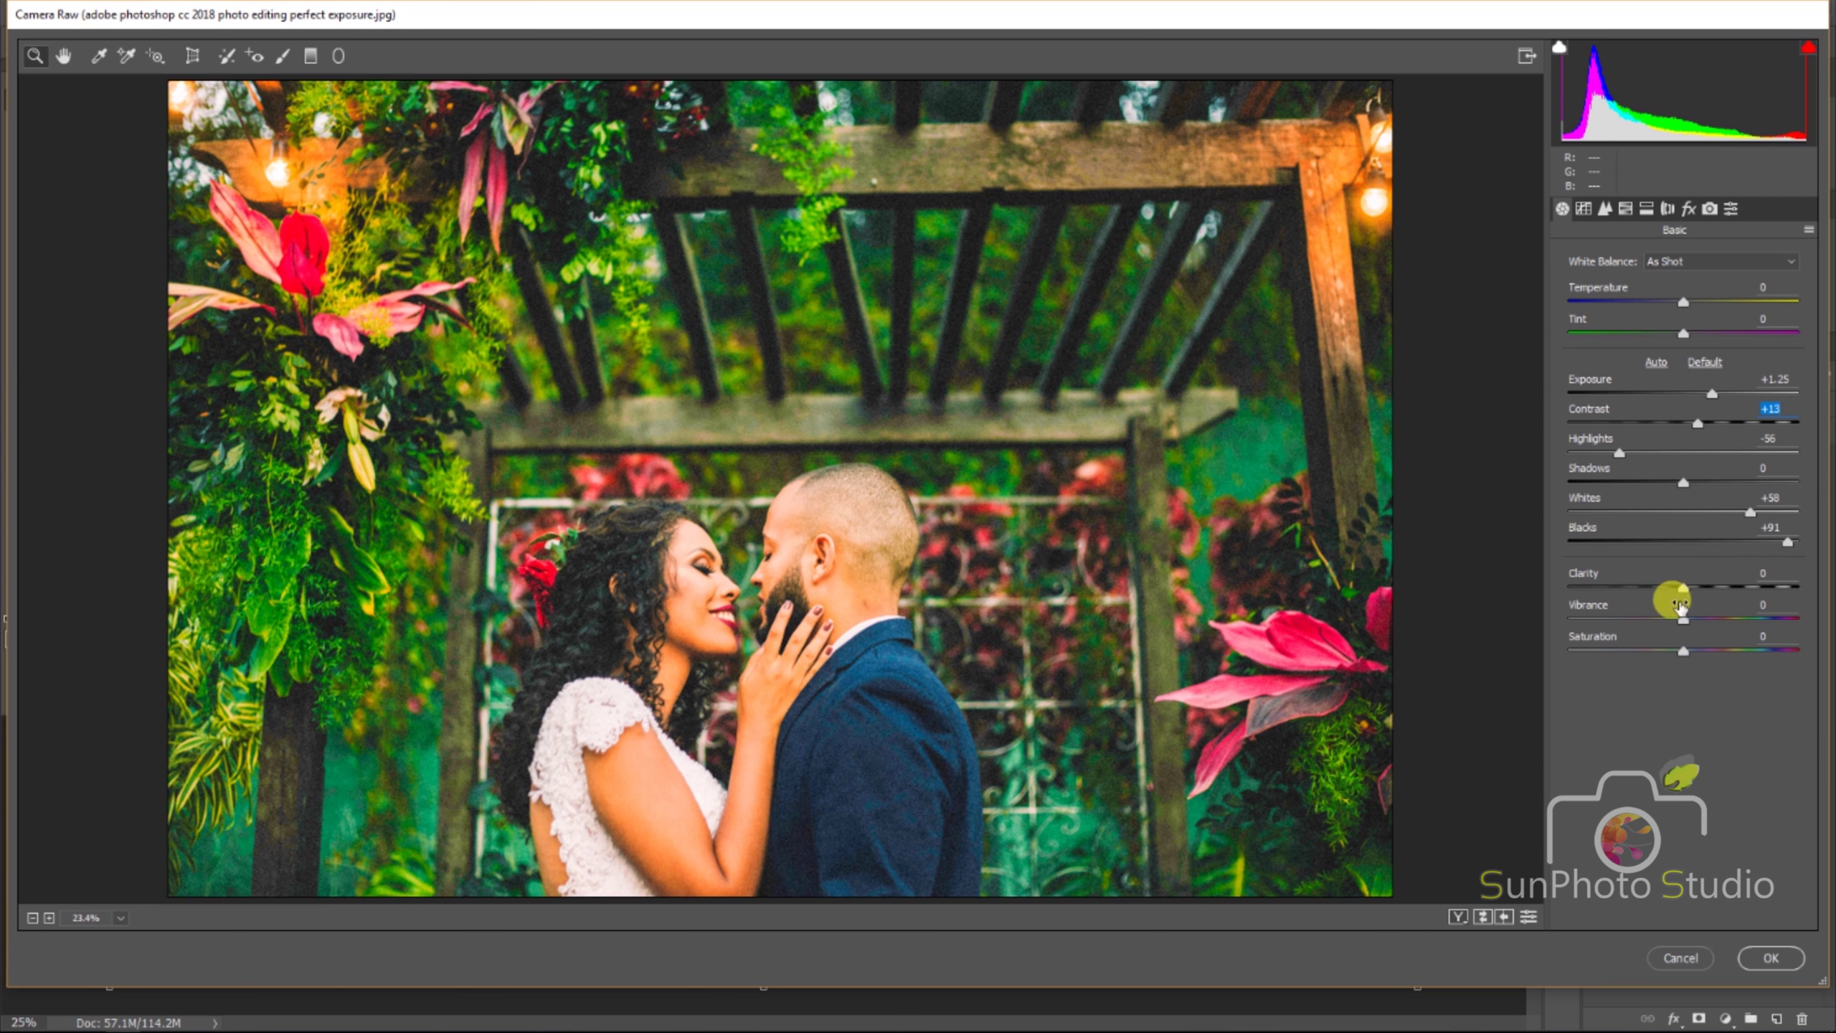
pyautogui.click(281, 60)
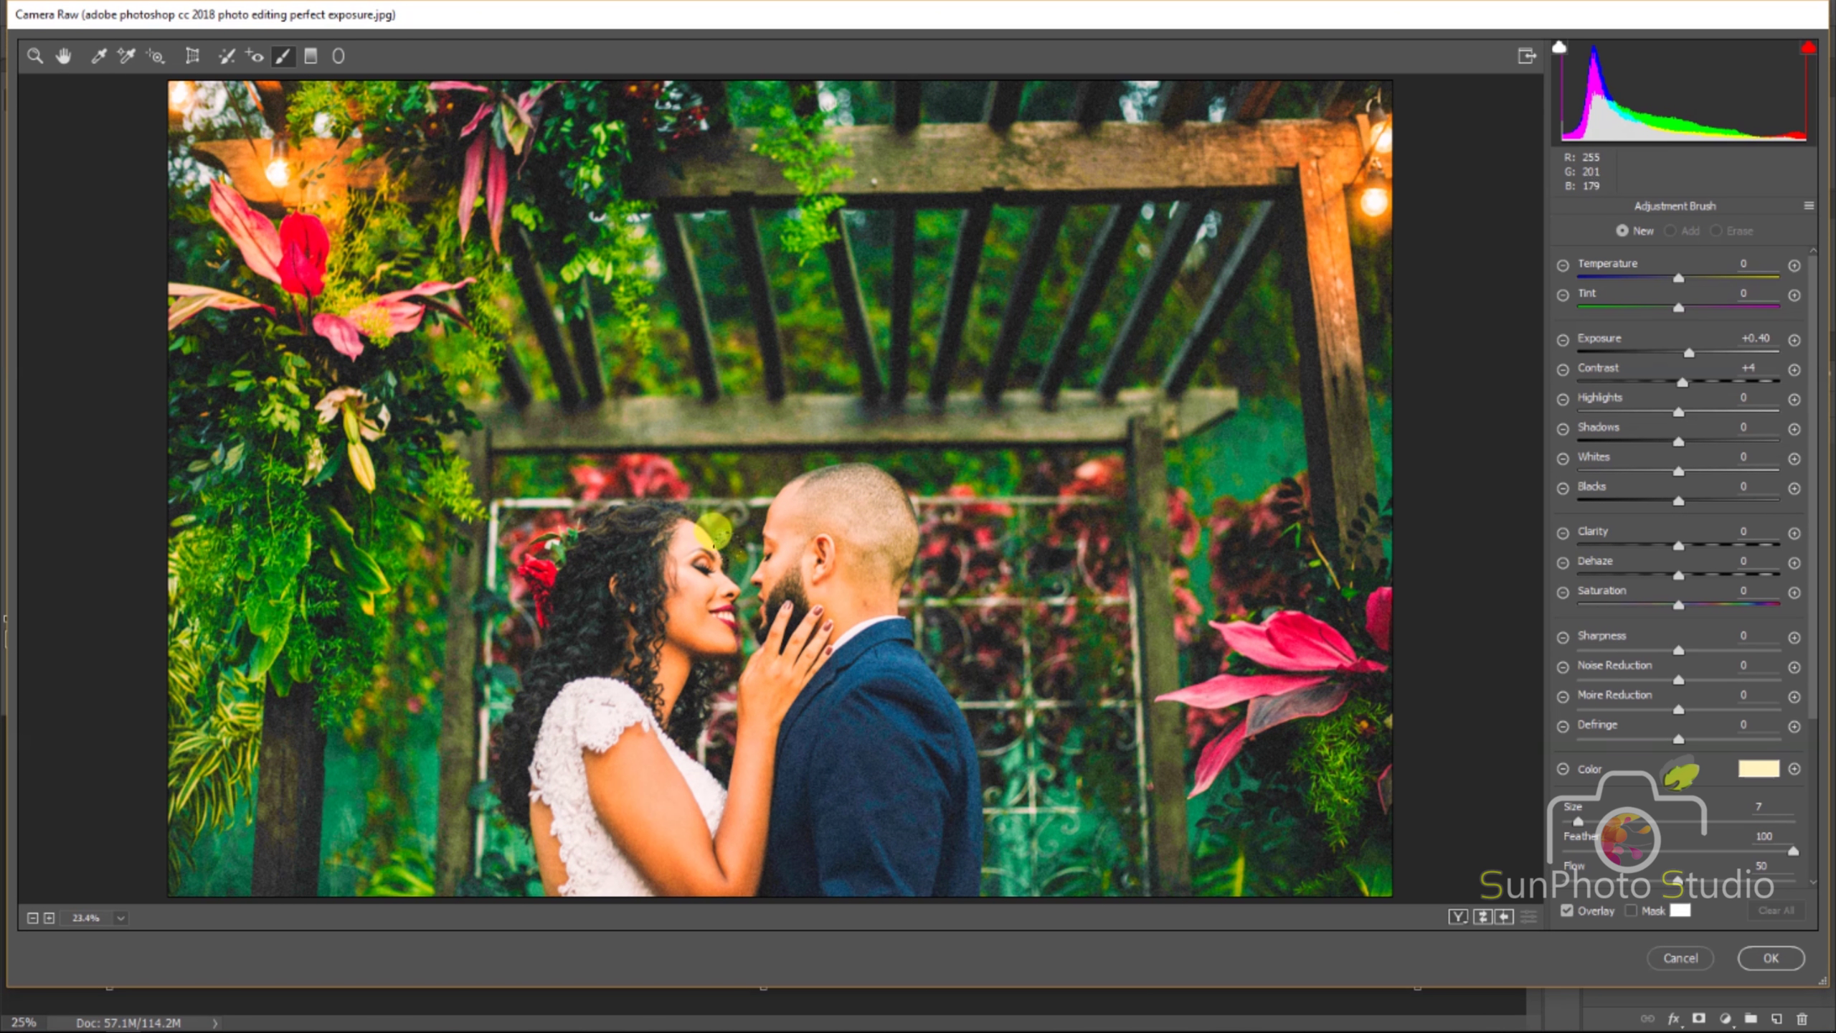
# Step: Paint a small adjustment brush over the man's ear, neck and head and the woman's arm
pyautogui.press('[')
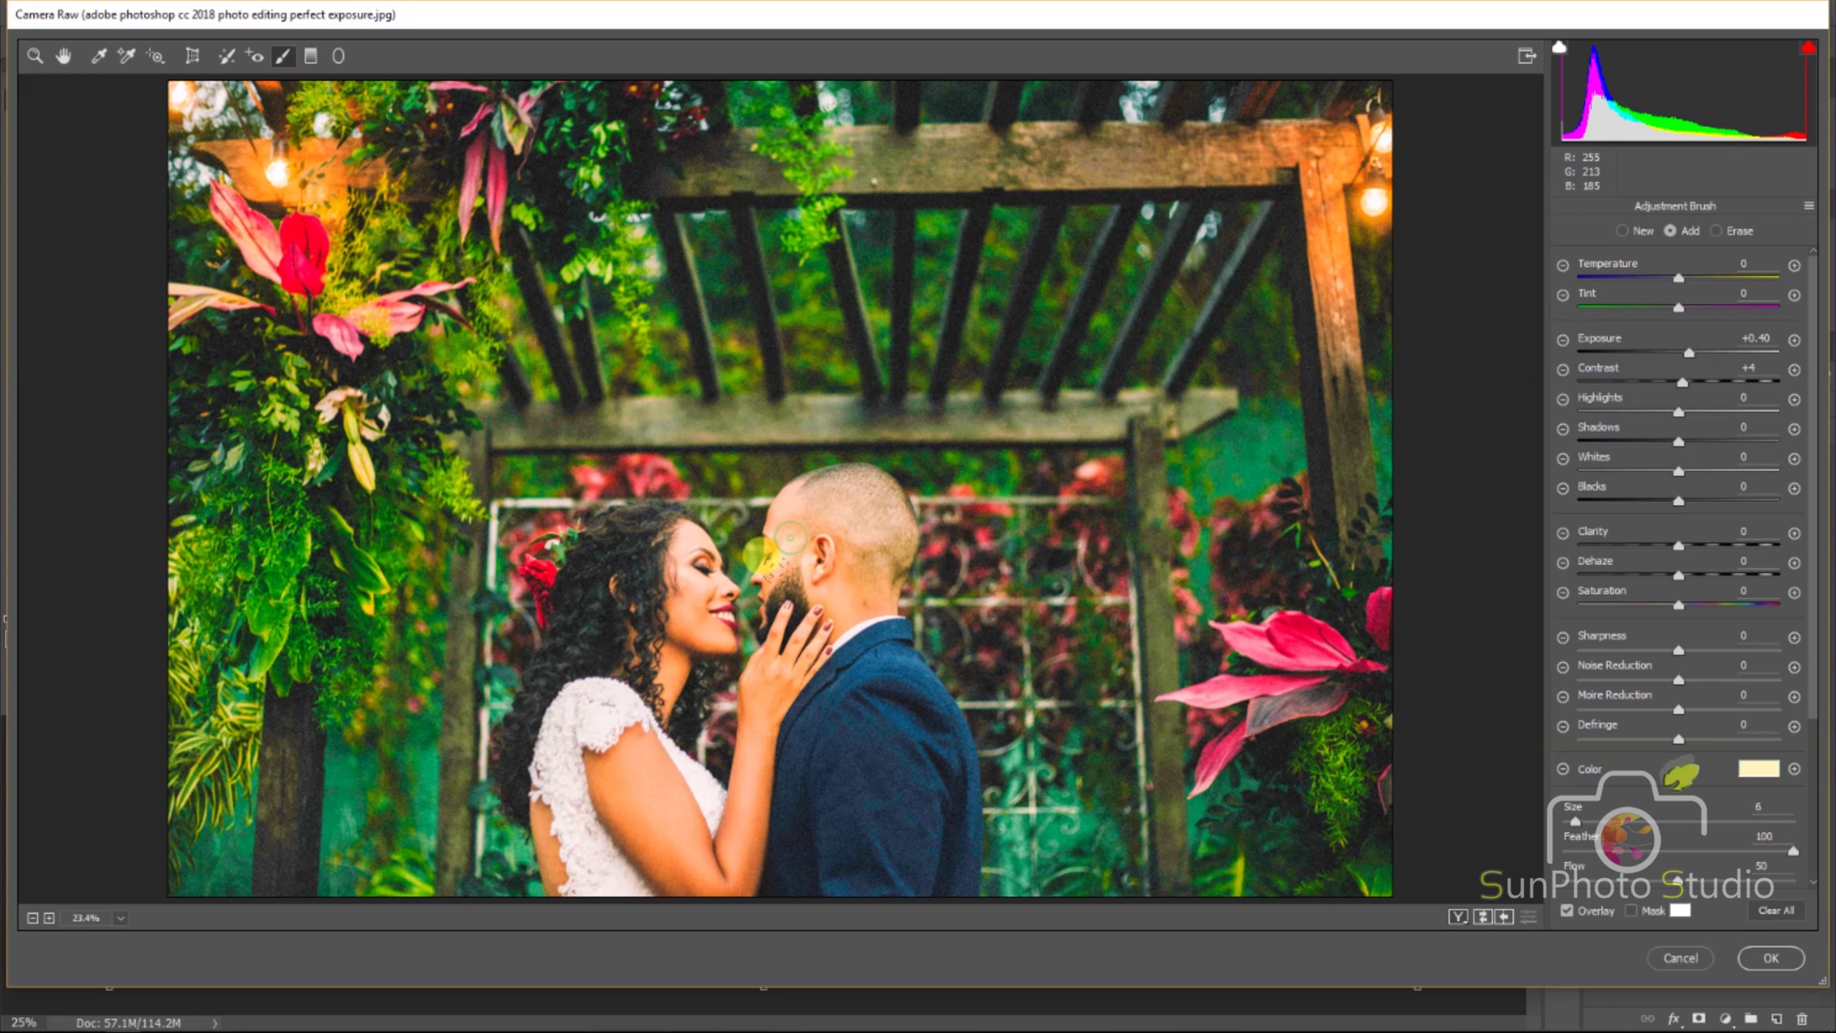
pyautogui.press('[')
pyautogui.moveTo(865, 584); pyautogui.dragTo(851, 571)
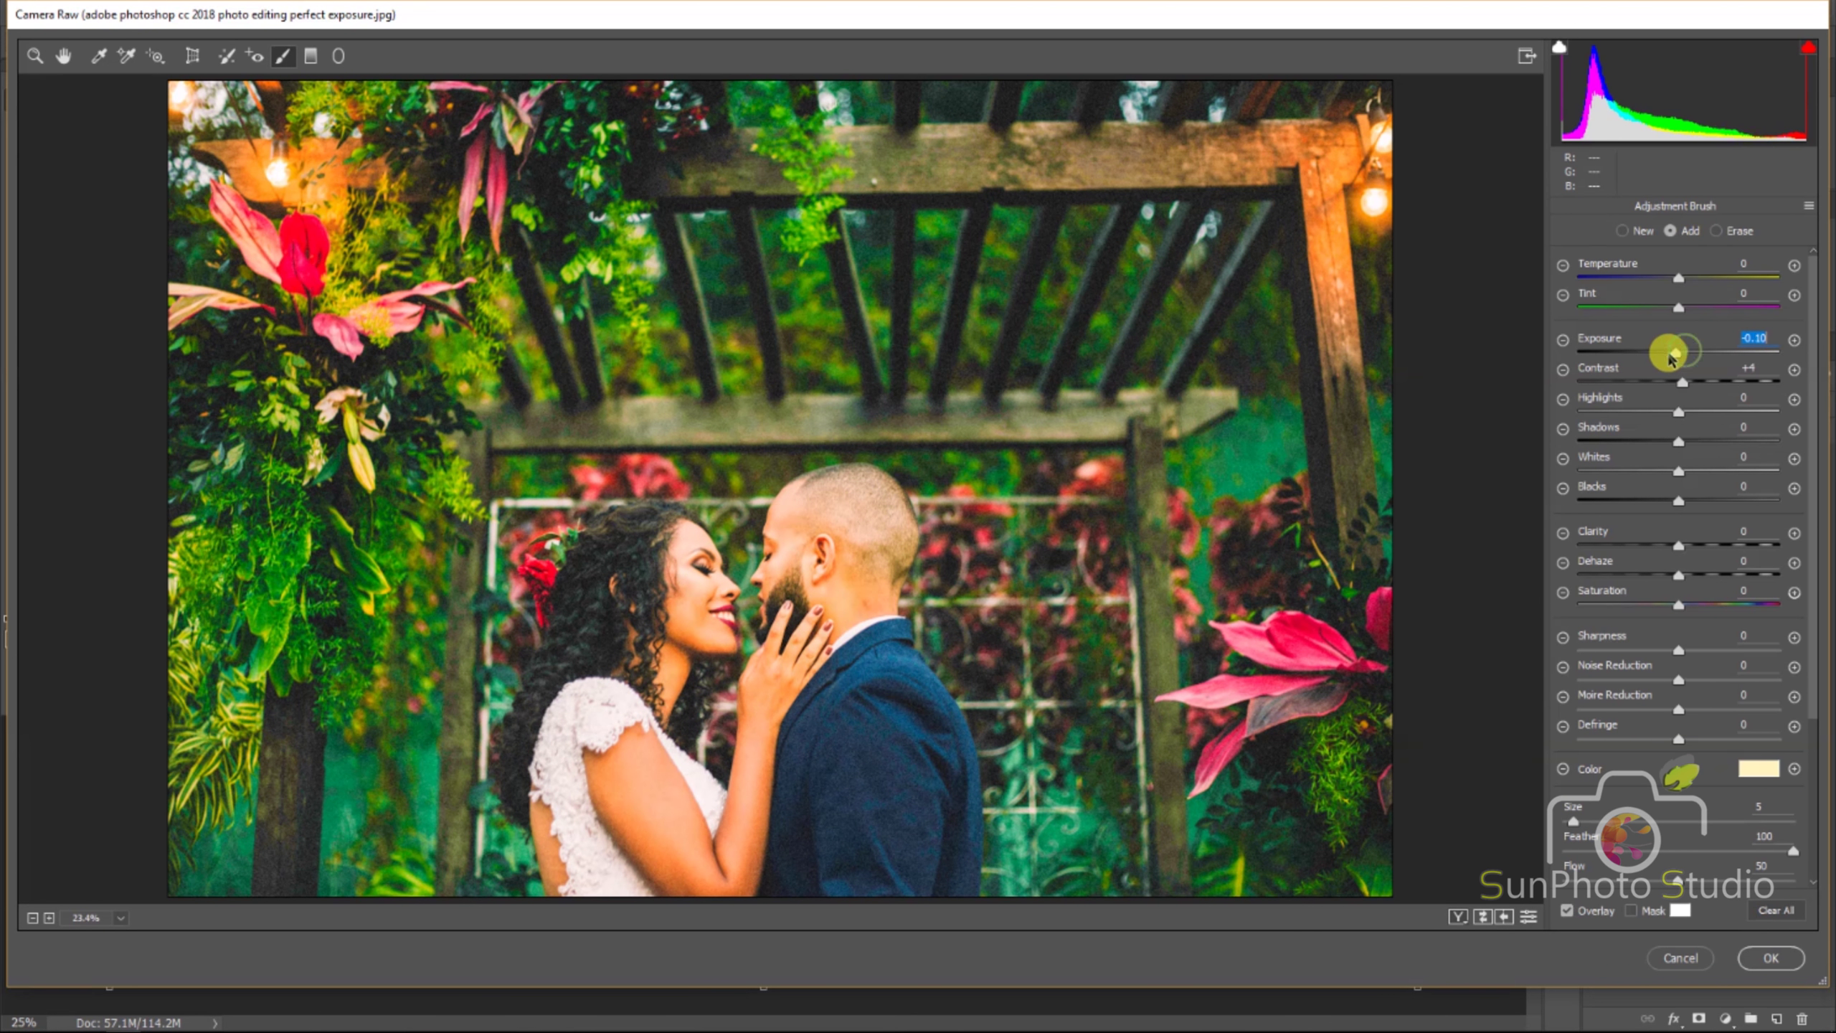
pyautogui.moveTo(1686, 355); pyautogui.dragTo(1647, 352)
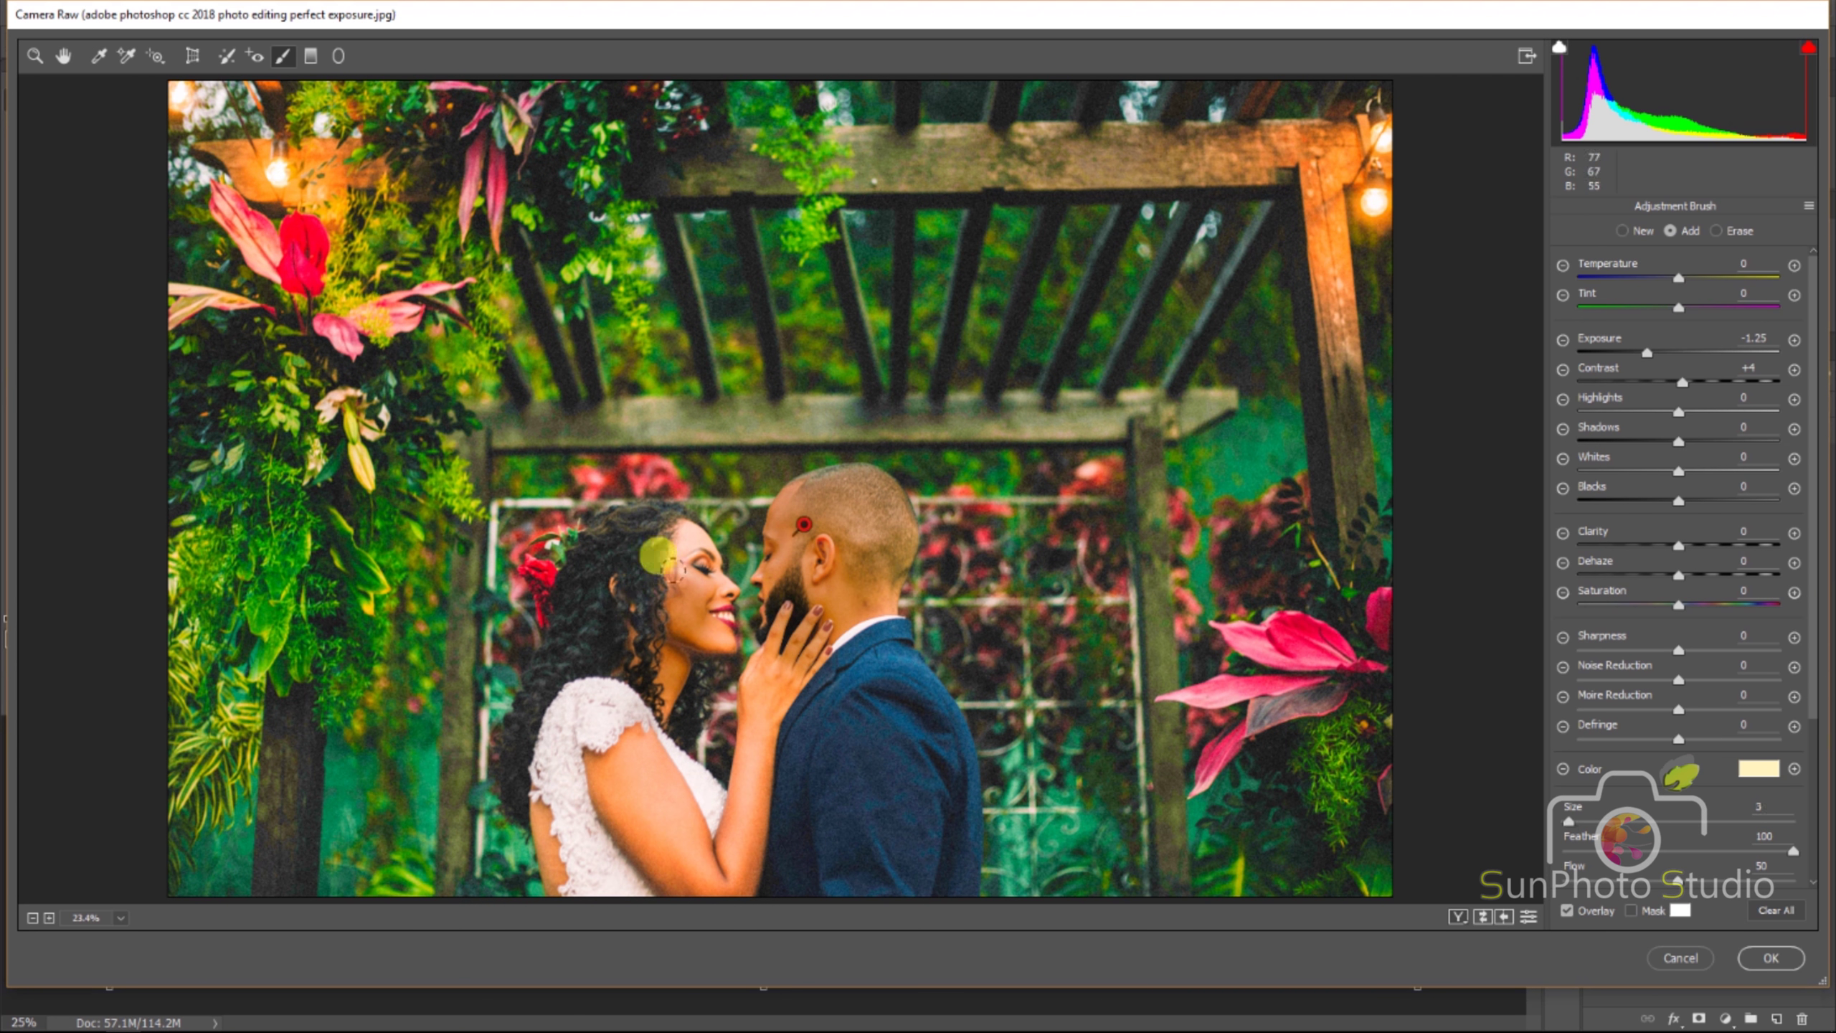
pyautogui.press('[')
pyautogui.press('[')
pyautogui.press('[')
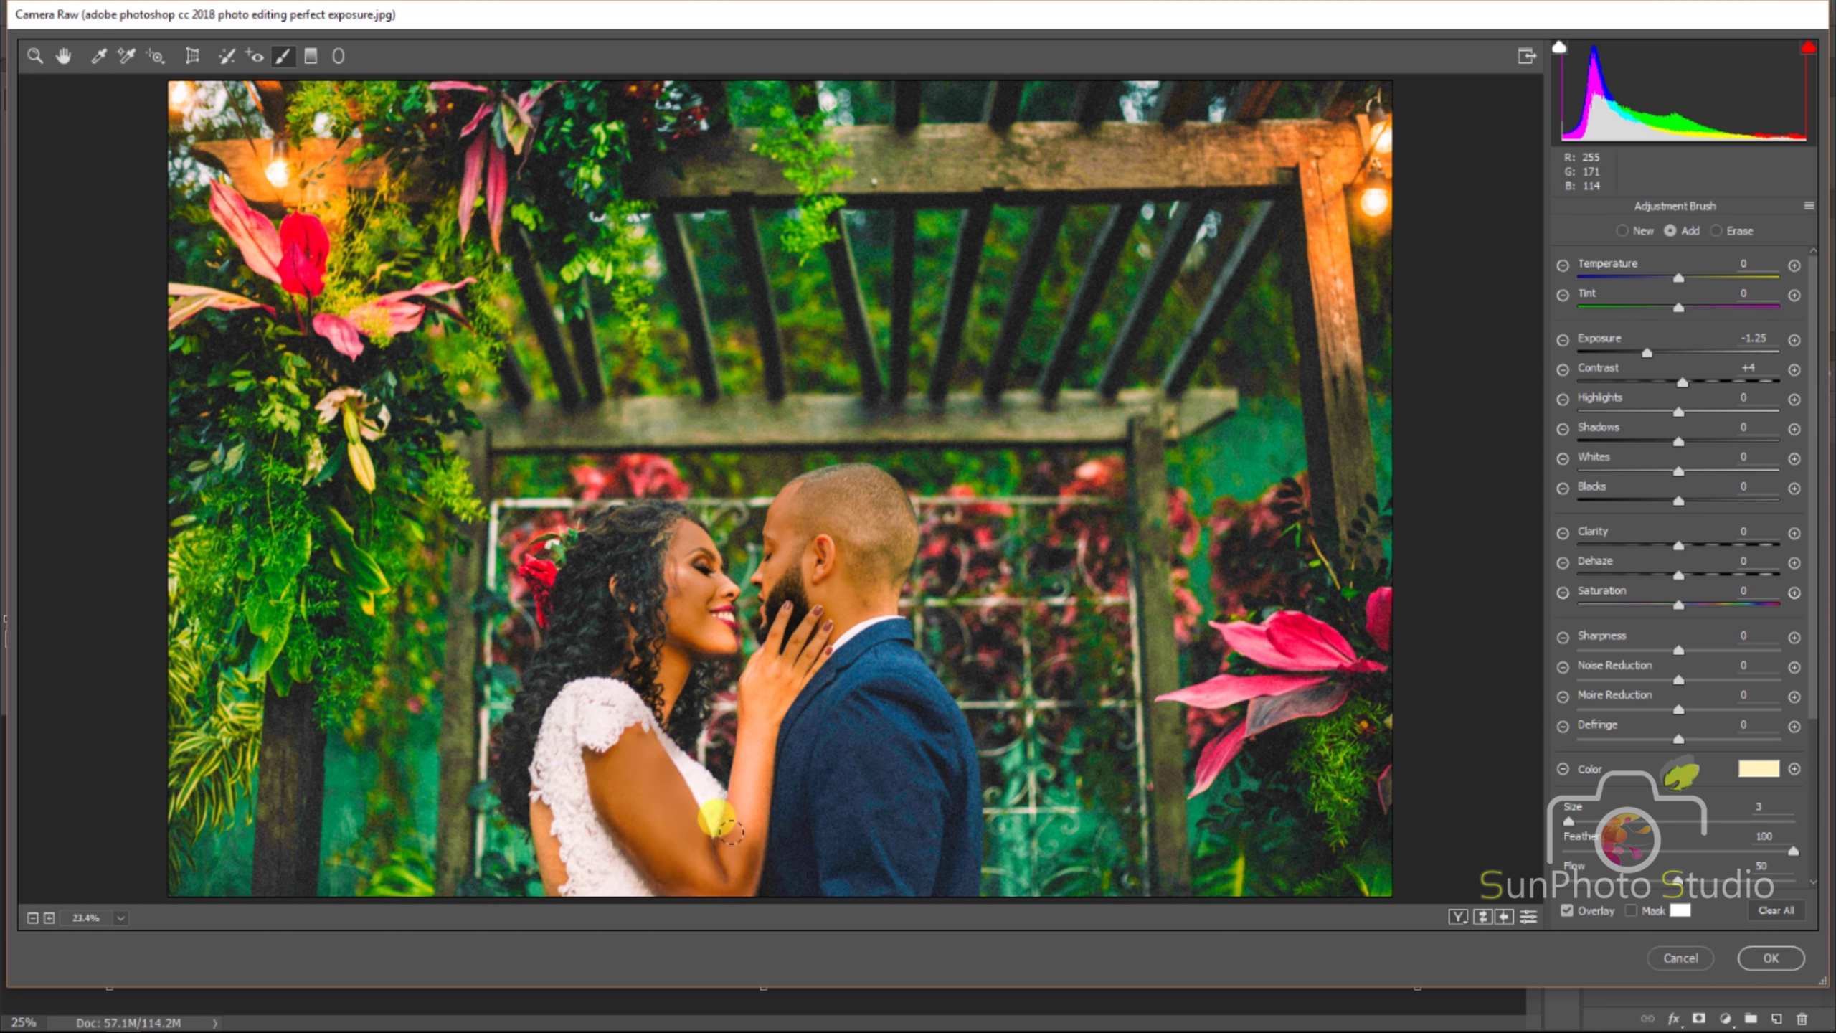
pyautogui.moveTo(745, 684)
pyautogui.mouseDown()
pyautogui.moveTo(544, 836)
pyautogui.moveTo(558, 880)
pyautogui.mouseUp()
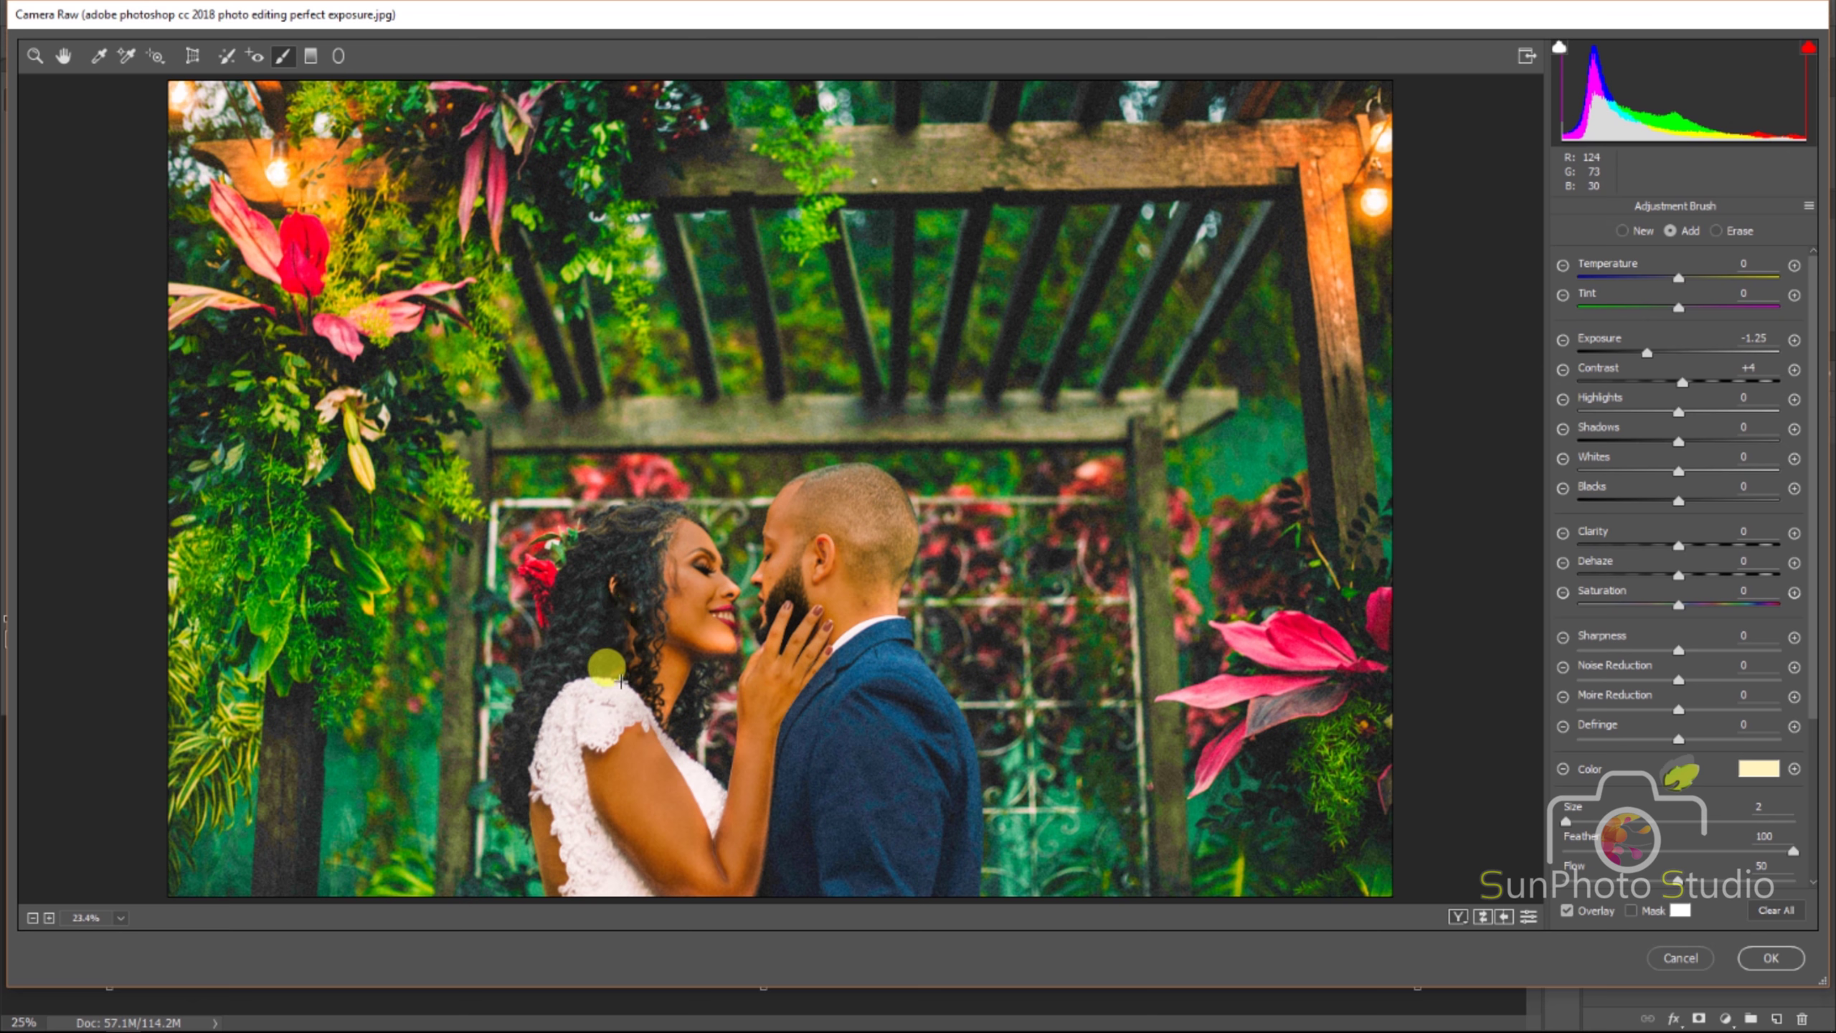
pyautogui.click(804, 524)
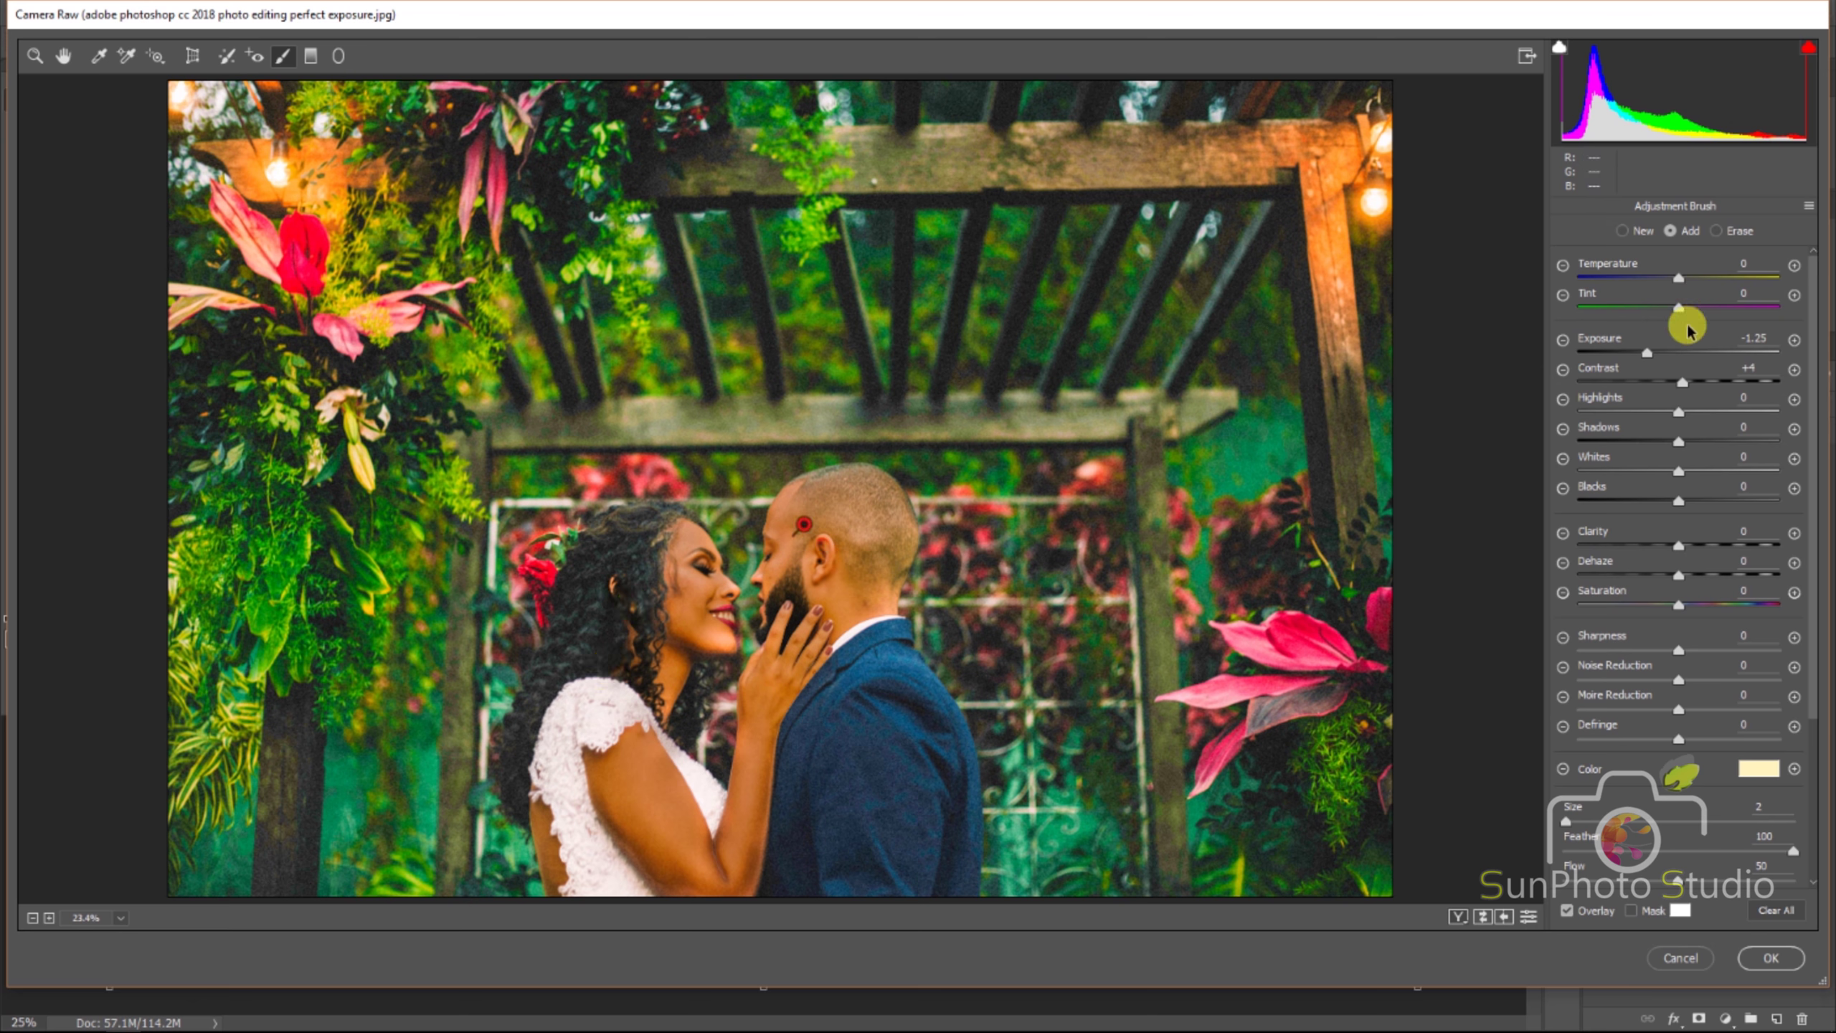
# Step: Give the brushed skin Exposure +0.10, Temperature -10, Tint +10 and apply the Camera Raw edits
pyautogui.click(1683, 353)
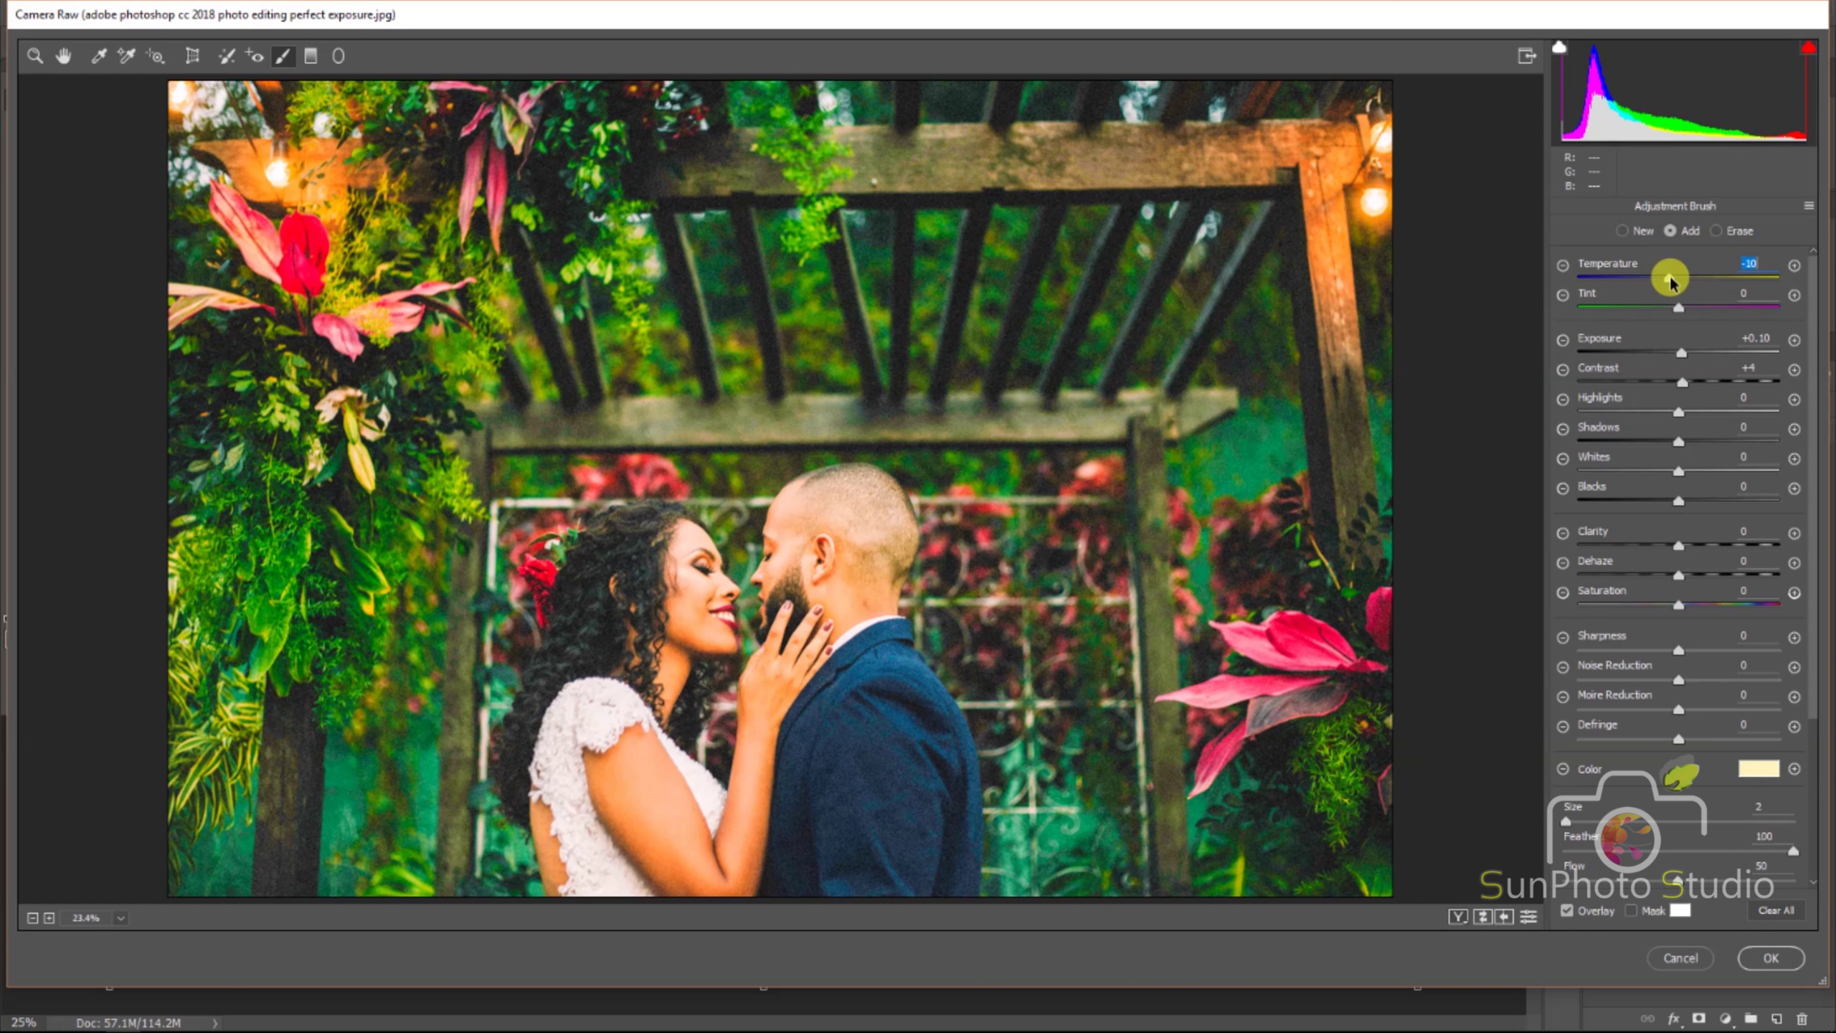
pyautogui.click(1688, 305)
pyautogui.click(1758, 967)
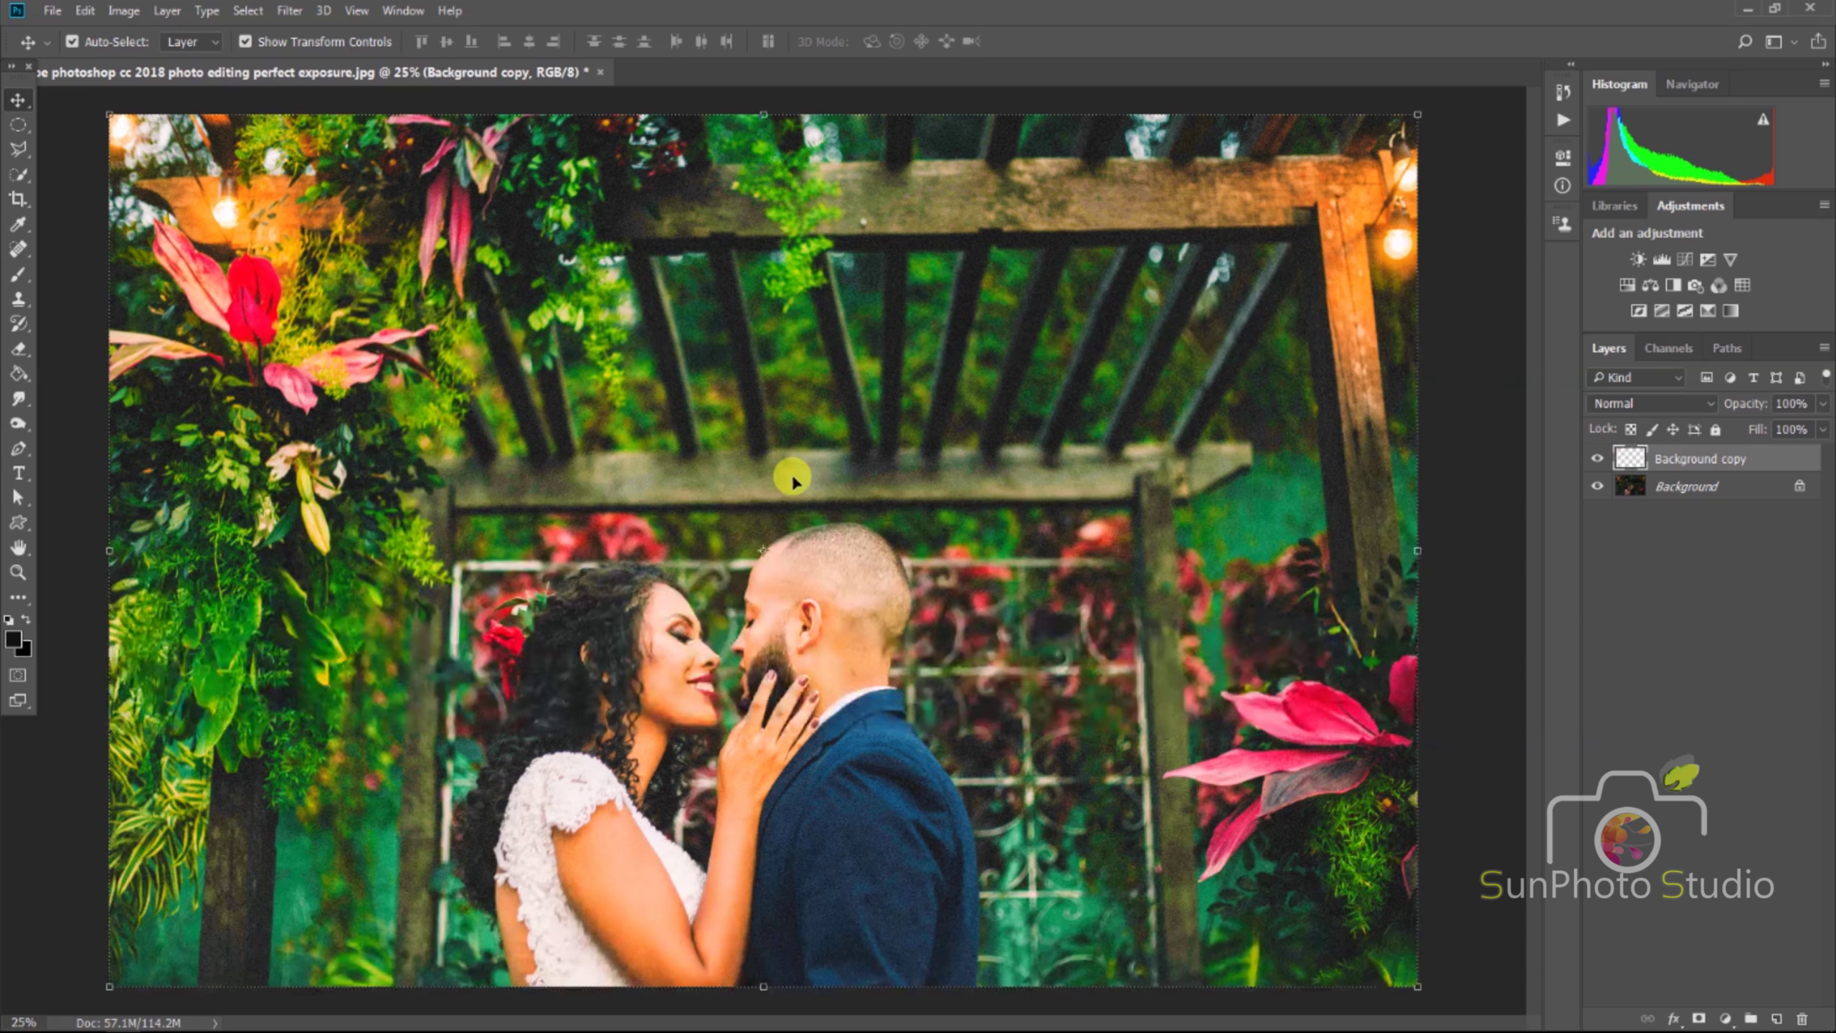
# Step: Duplicate the graded Background copy layer into a new Background copy 2 on top
pyautogui.scroll(-2, 792, 479)
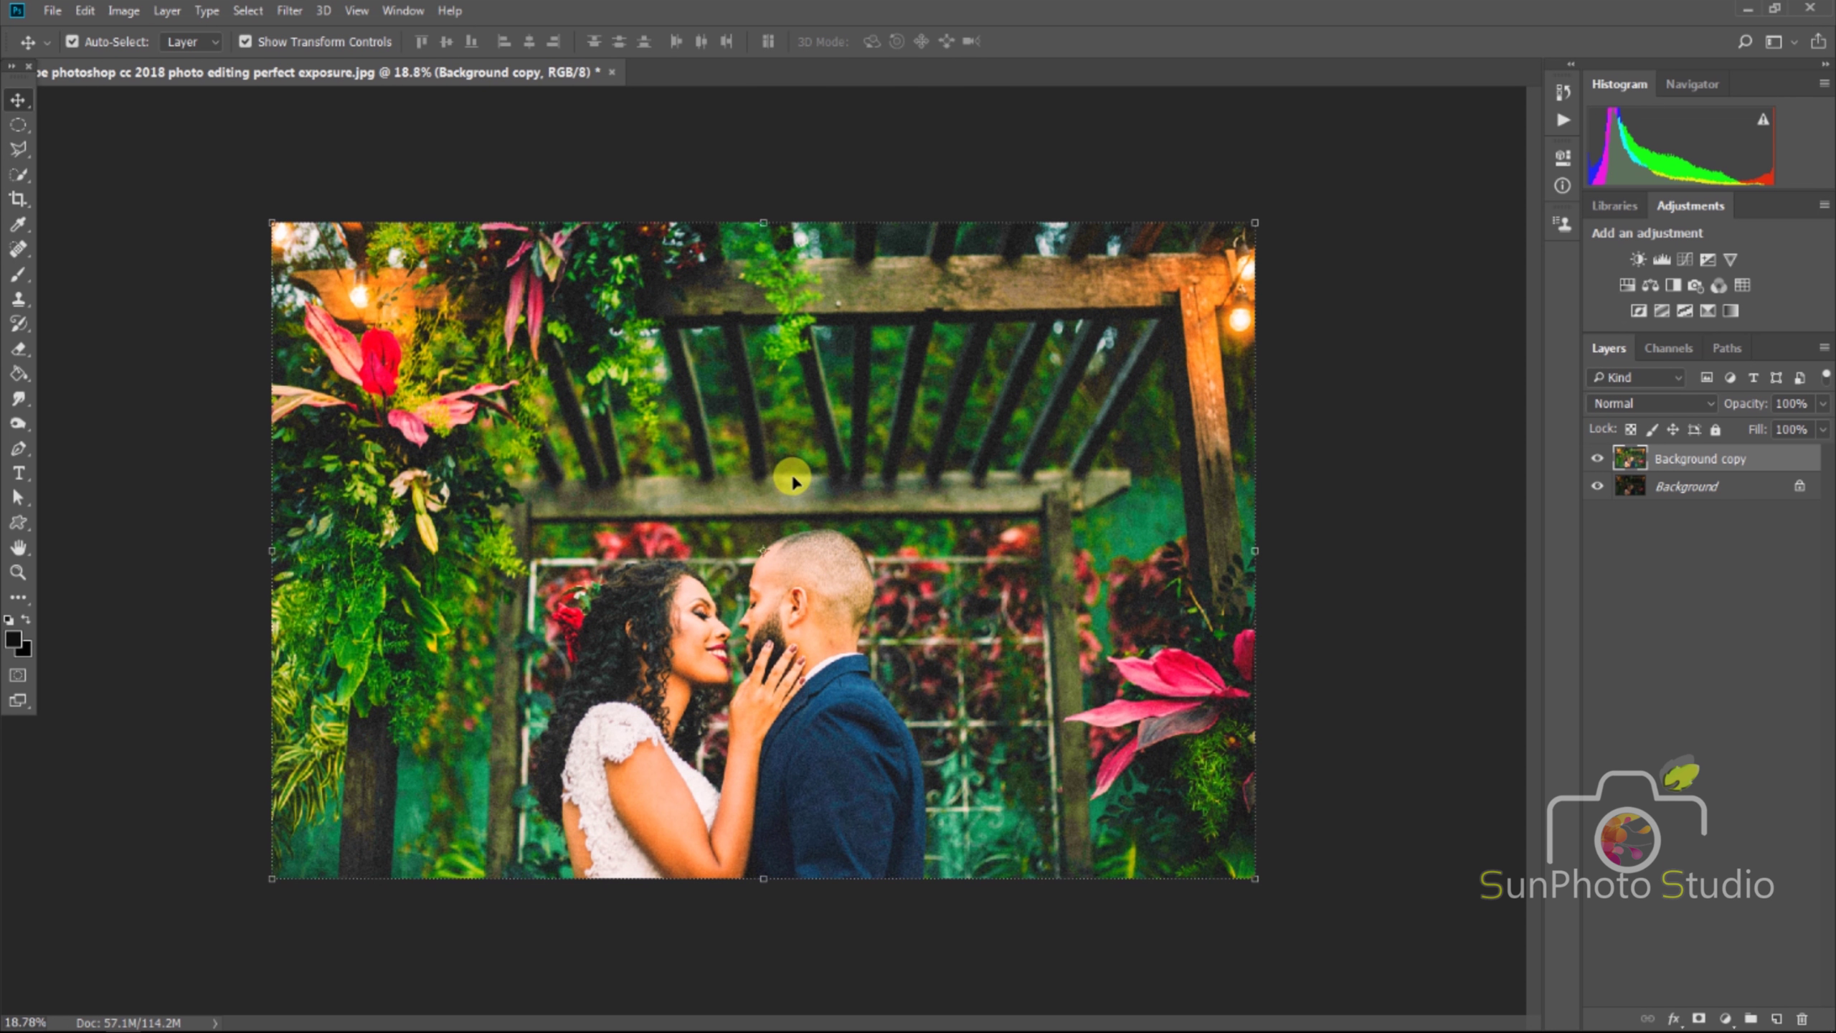
pyautogui.moveTo(1731, 460); pyautogui.dragTo(1776, 1018)
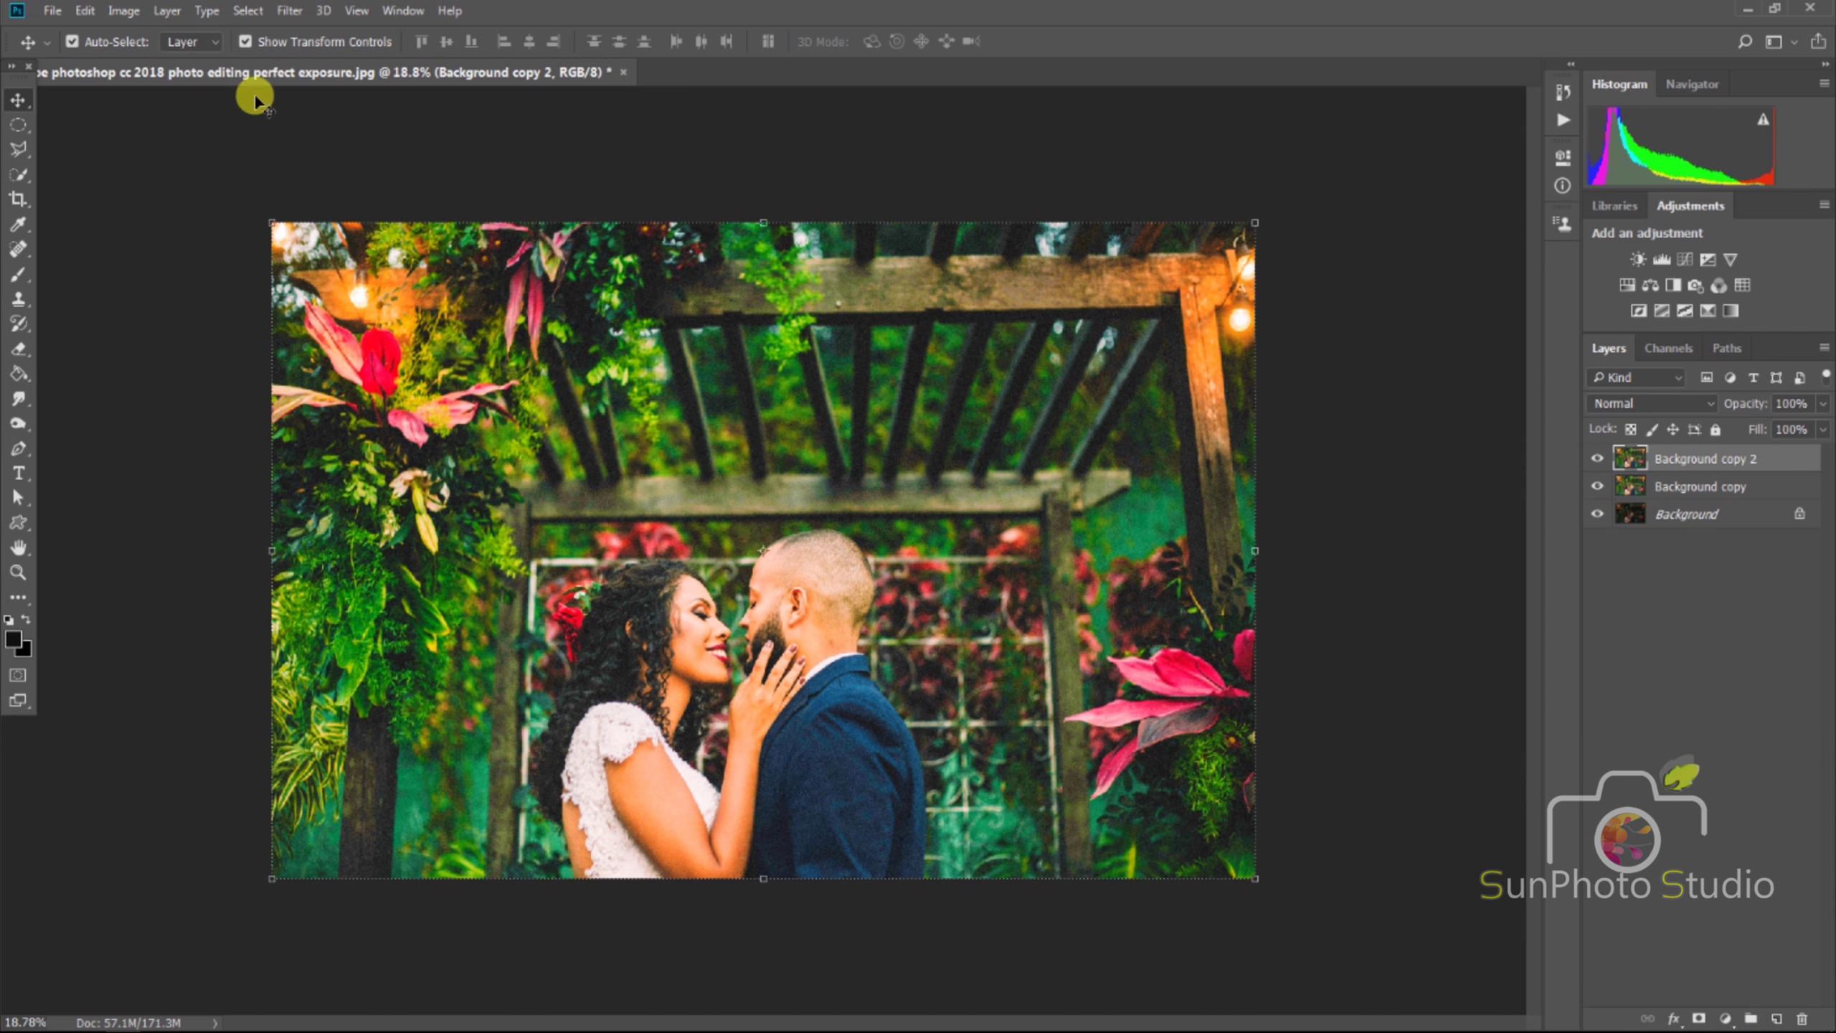
pyautogui.click(123, 10)
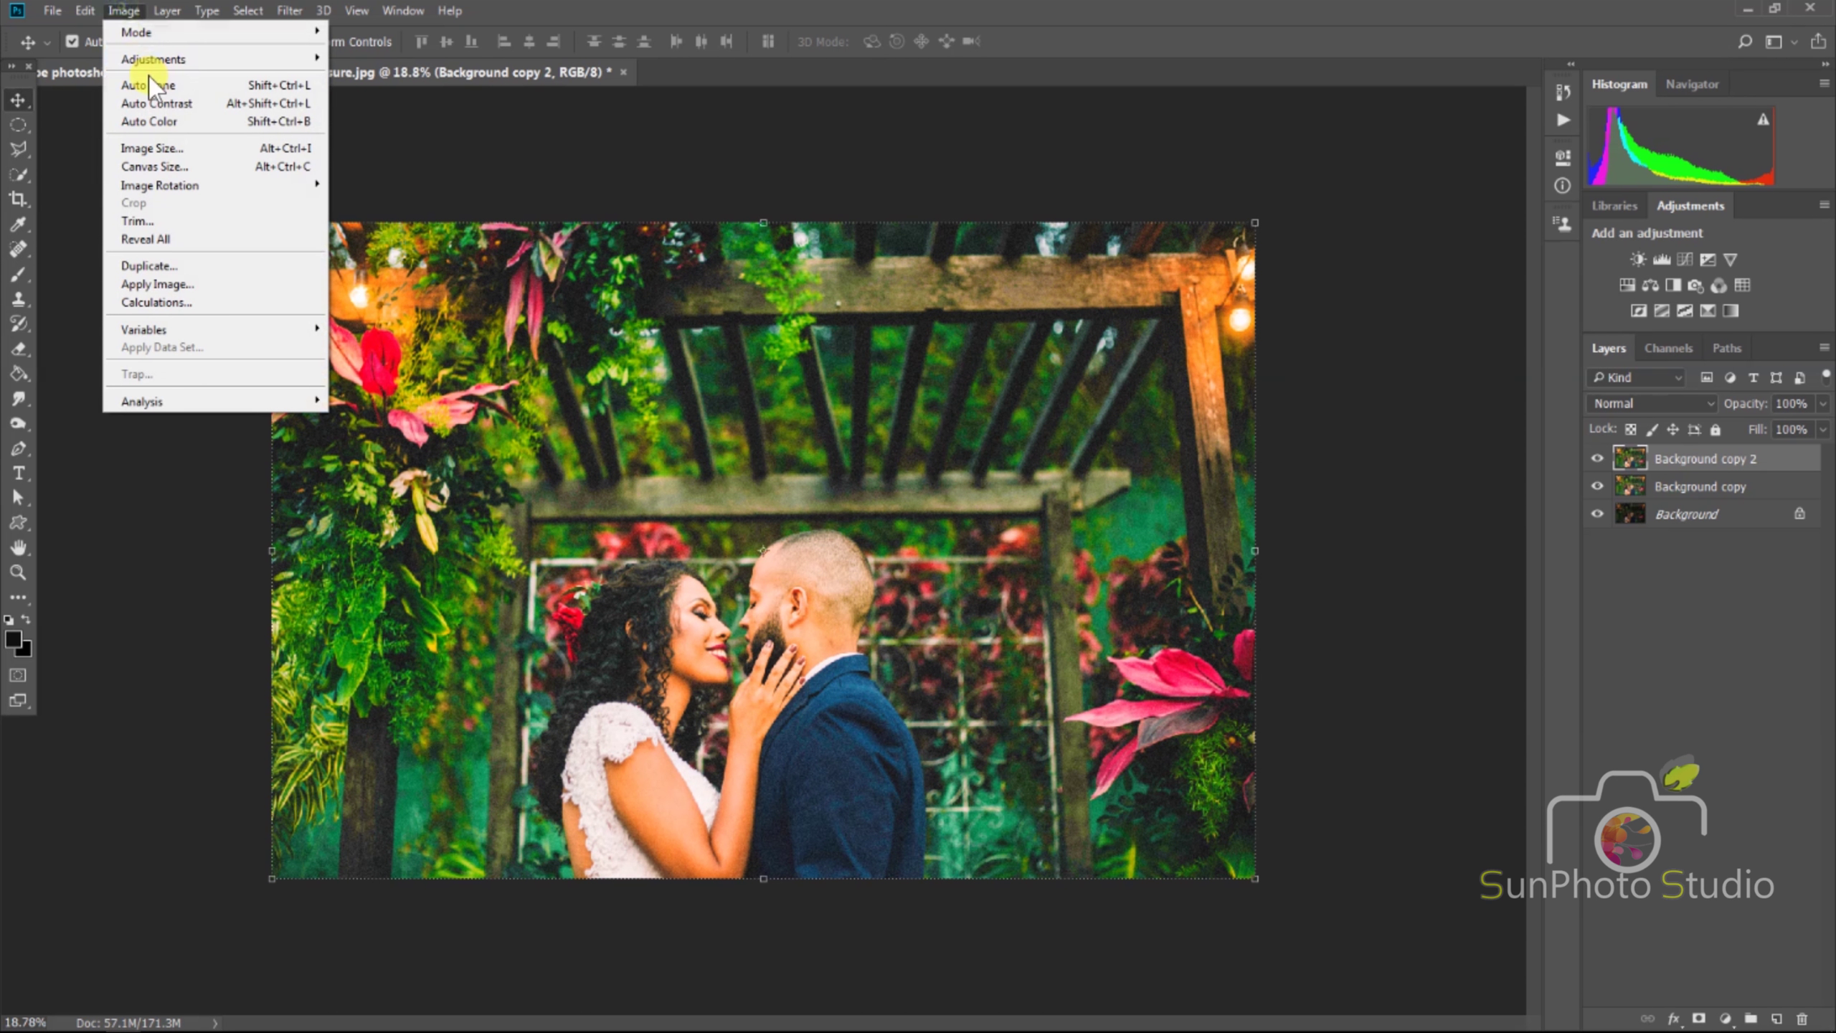
pyautogui.moveTo(154, 59)
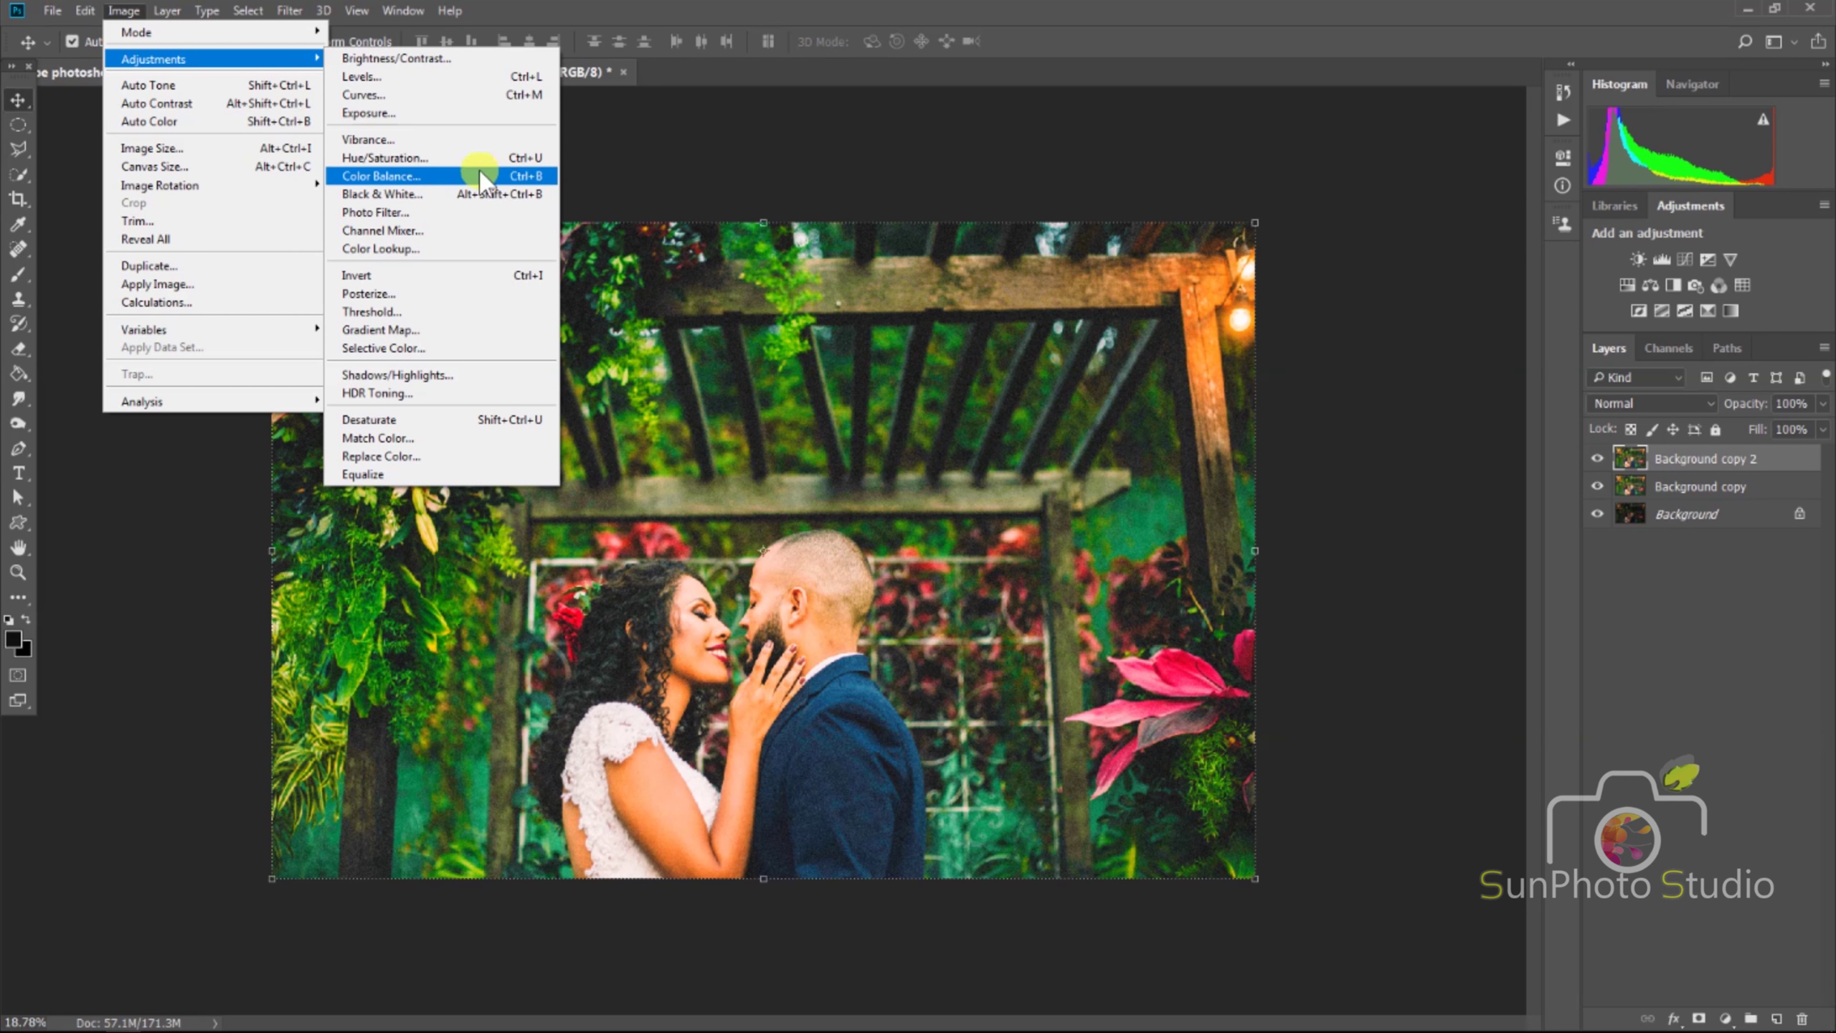
# Step: Lower Background copy 2's saturation to -17 with Hue/Saturation
pyautogui.click(465, 161)
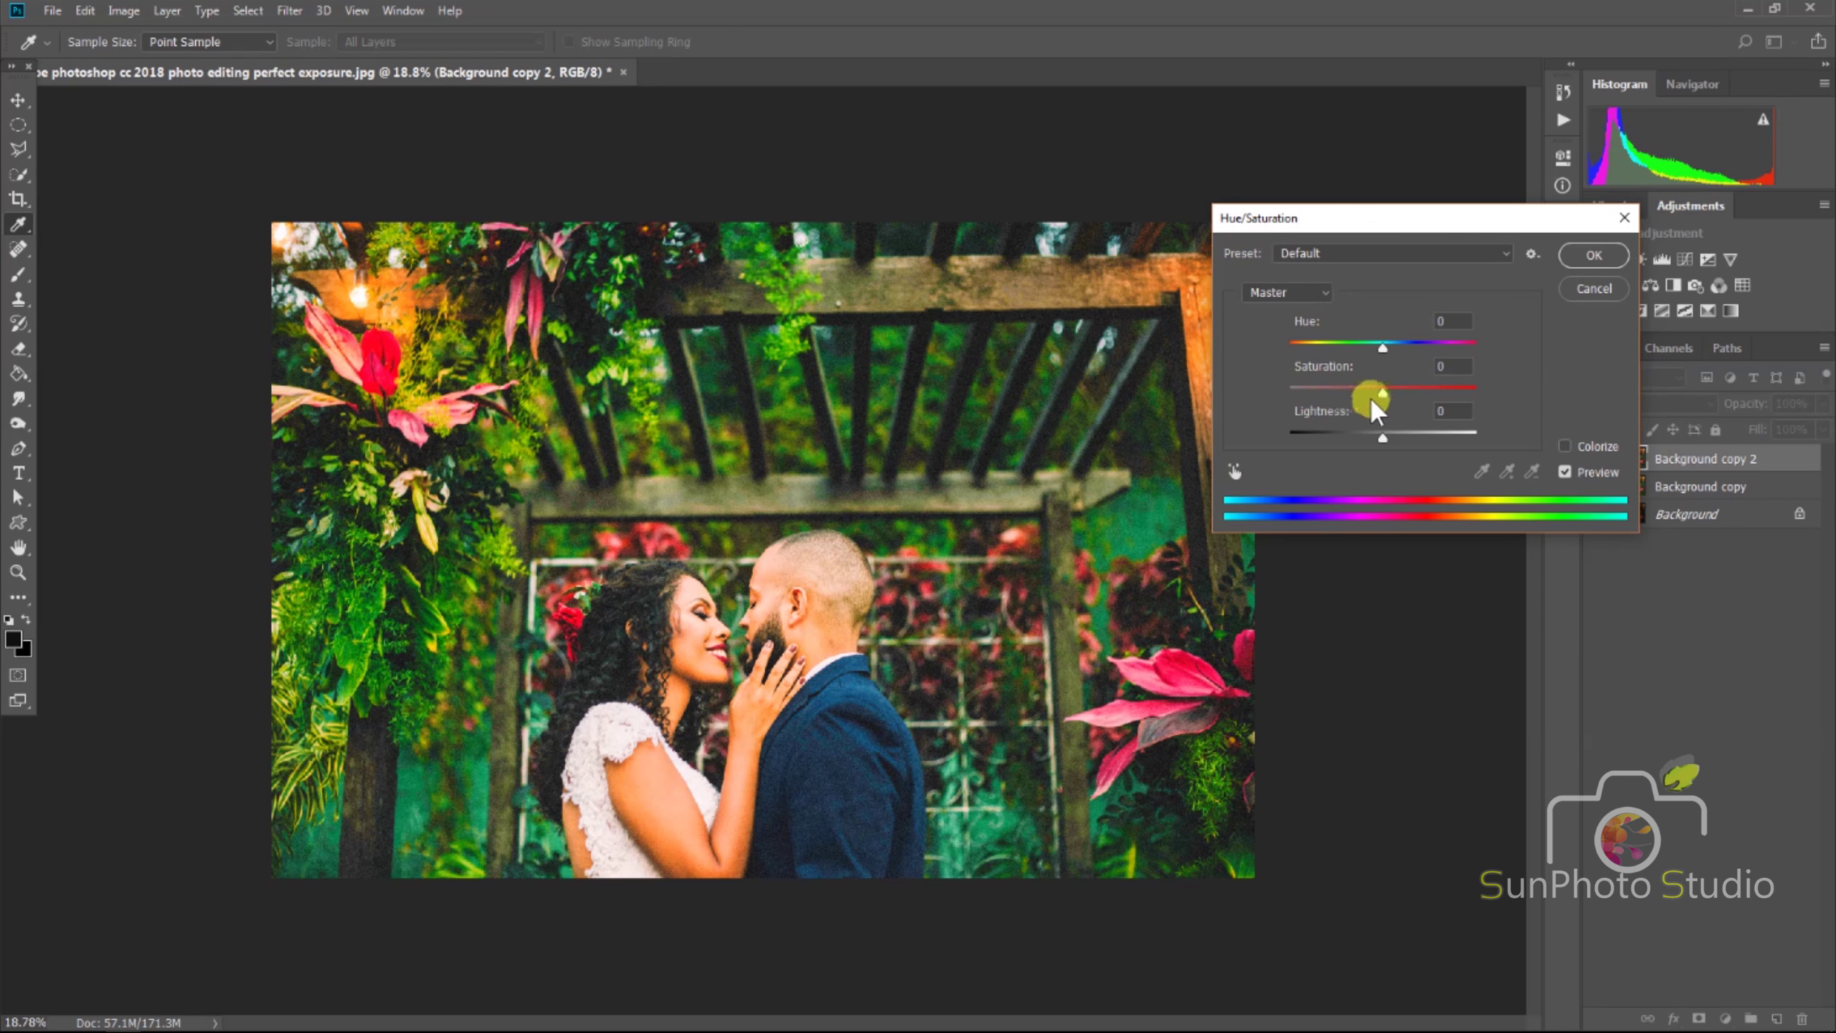
pyautogui.moveTo(1380, 393); pyautogui.dragTo(1360, 403)
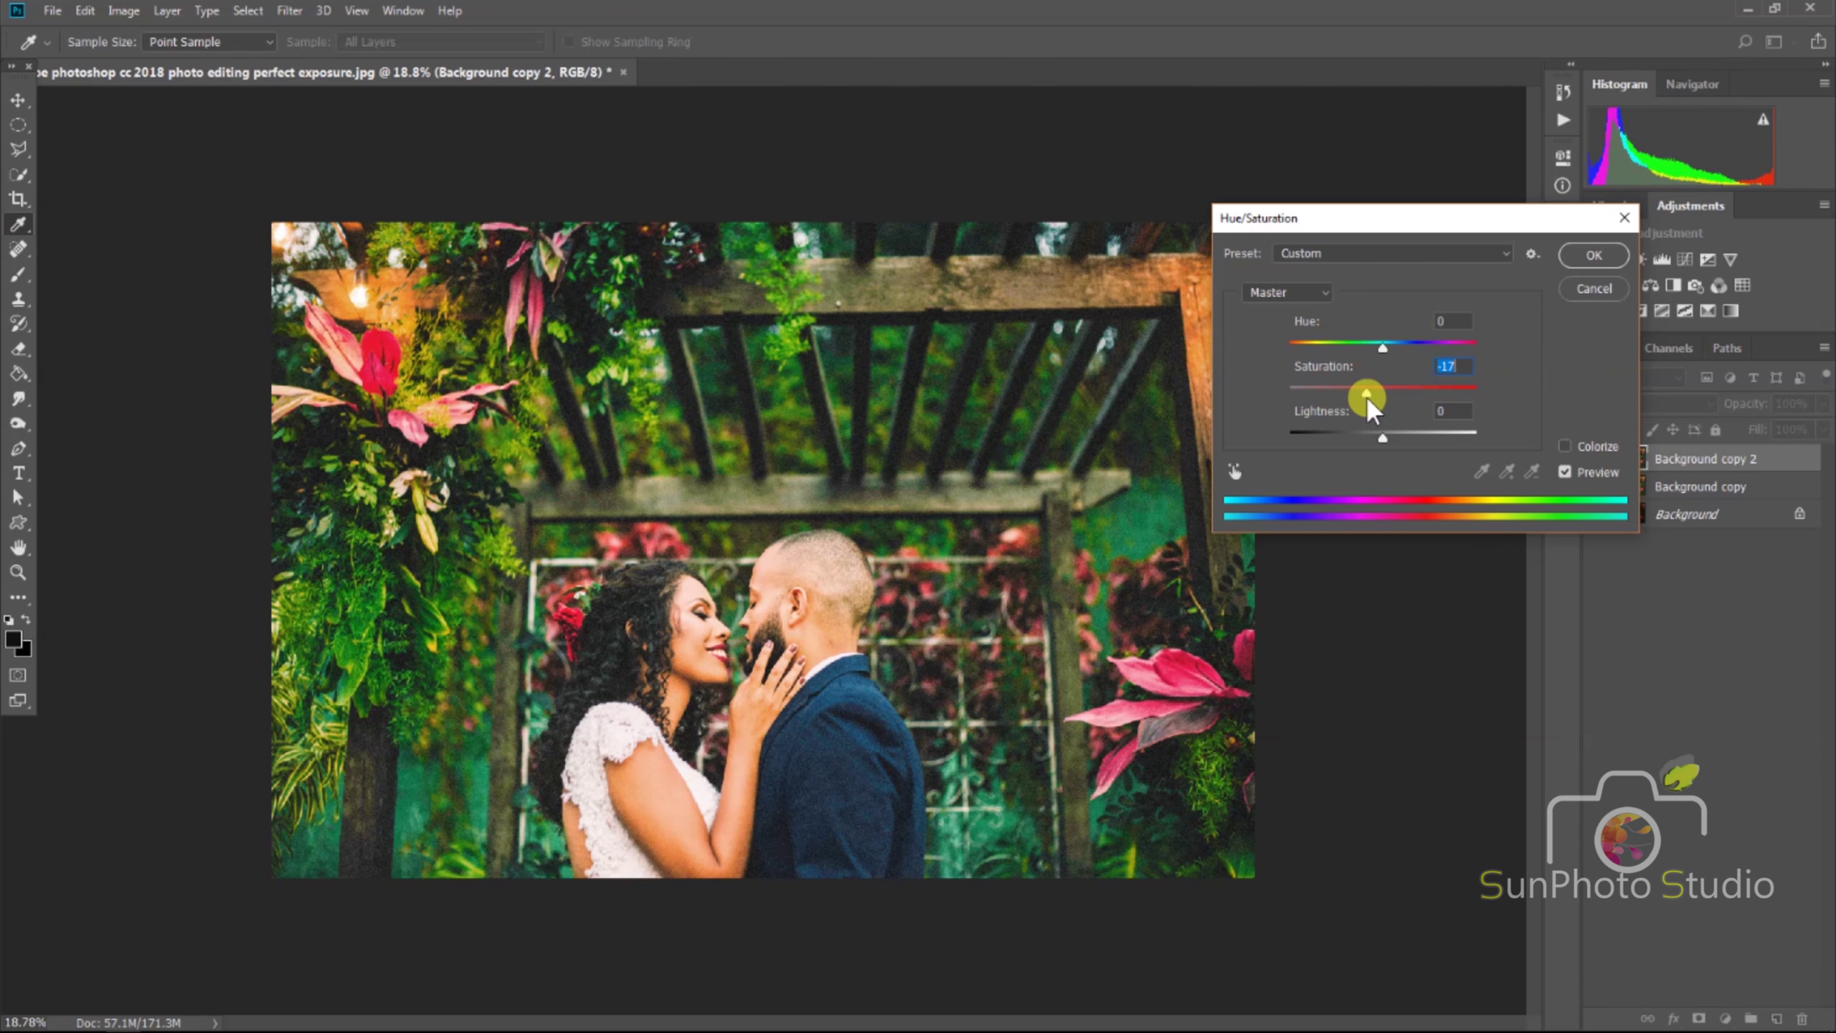
pyautogui.click(1592, 262)
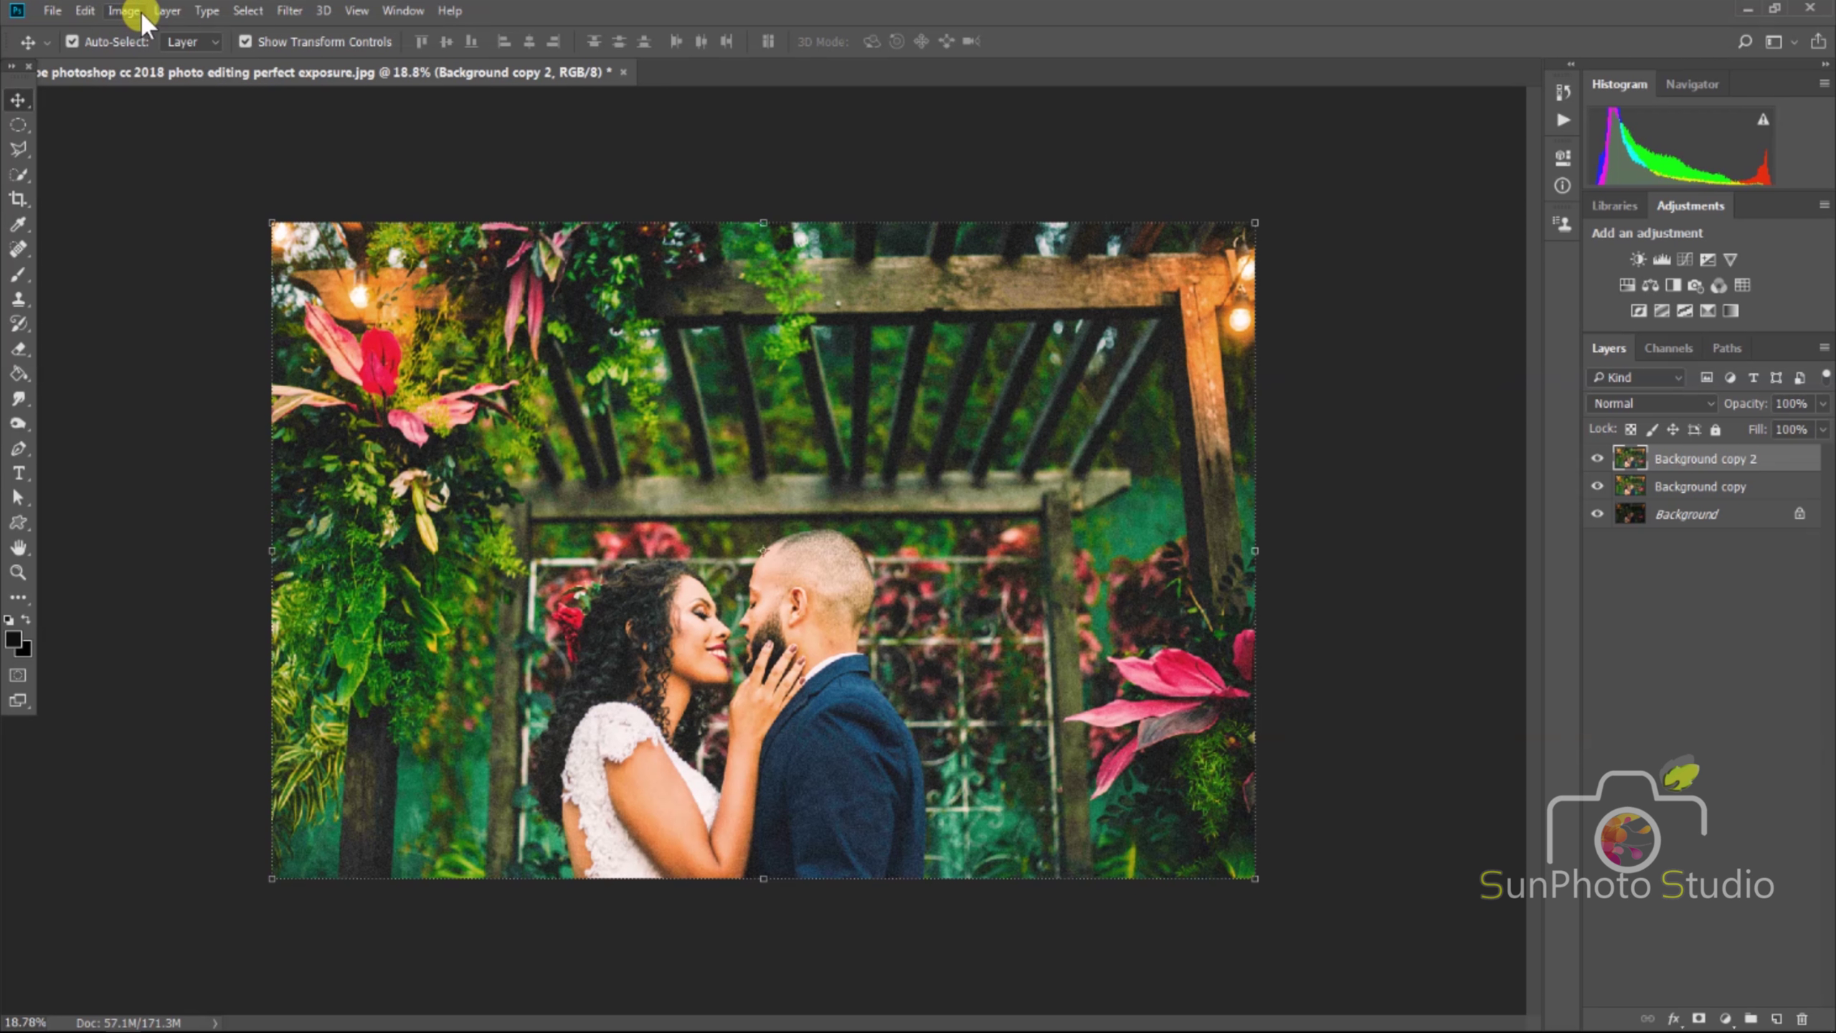
# Step: Add a black hide-all mask to Background copy 2 and set the brush's opacity and flow
pyautogui.click(161, 11)
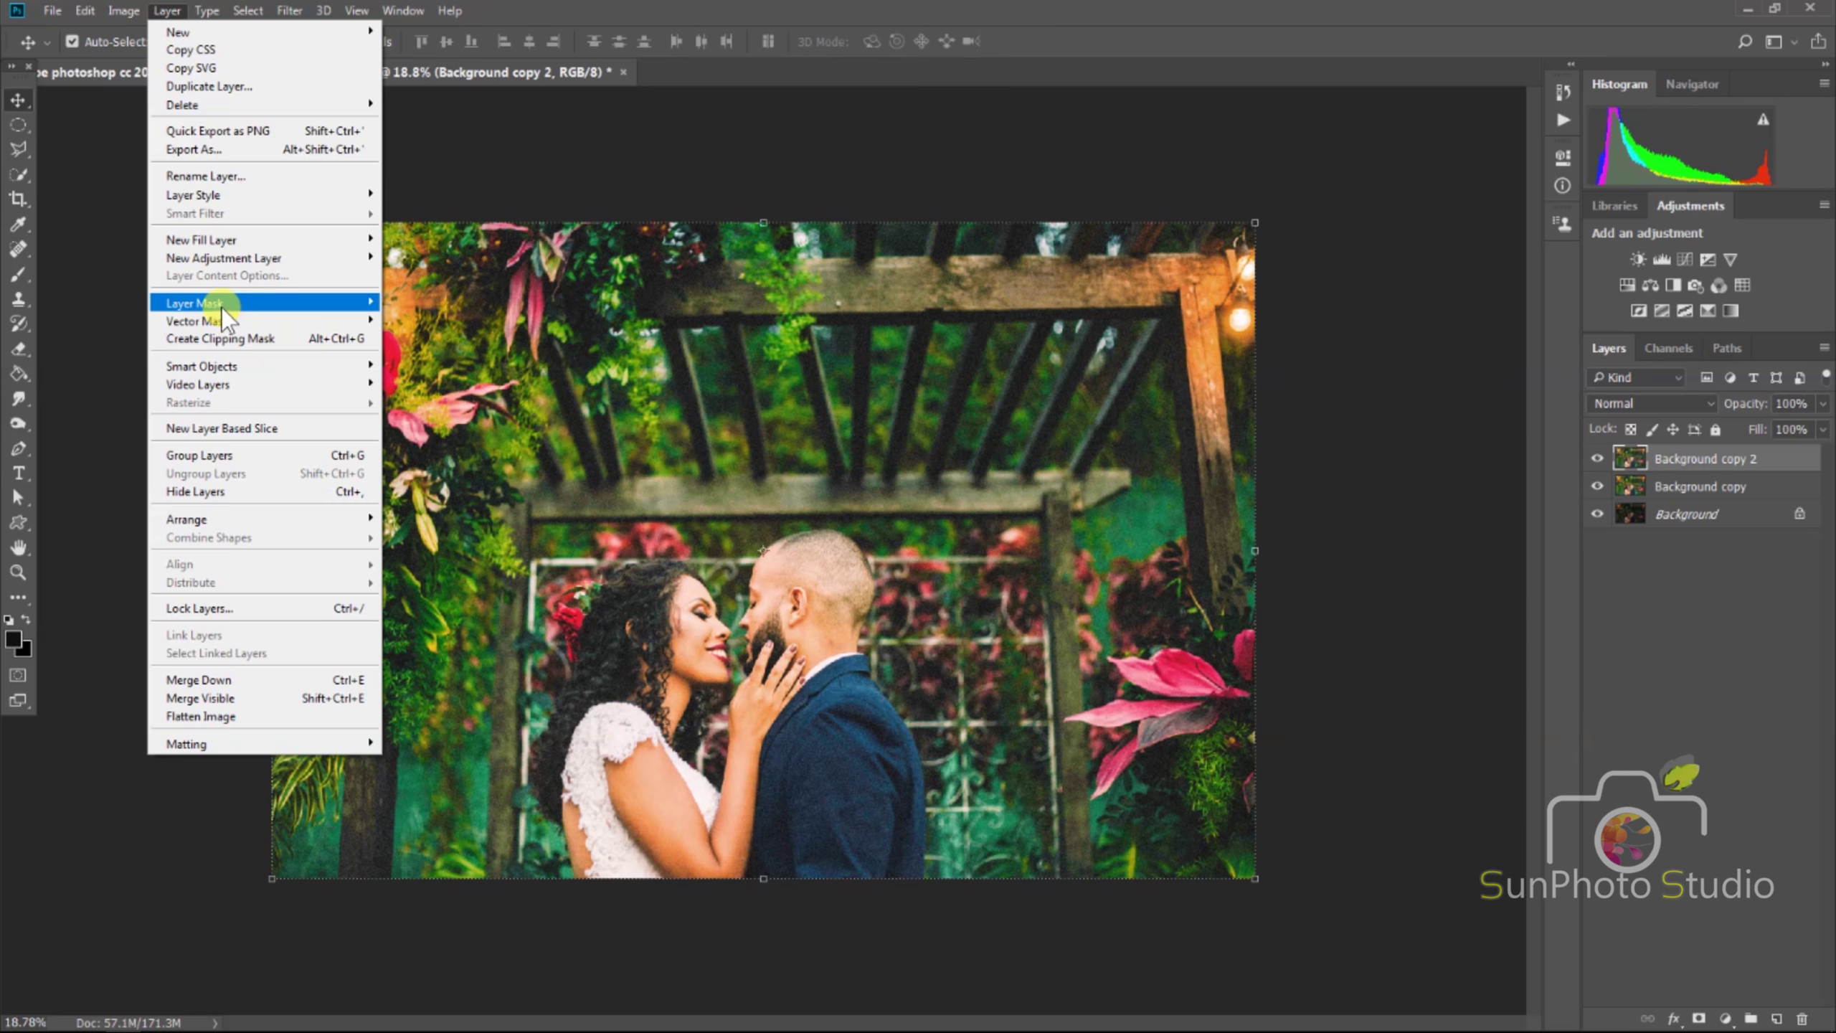
pyautogui.moveTo(216, 302)
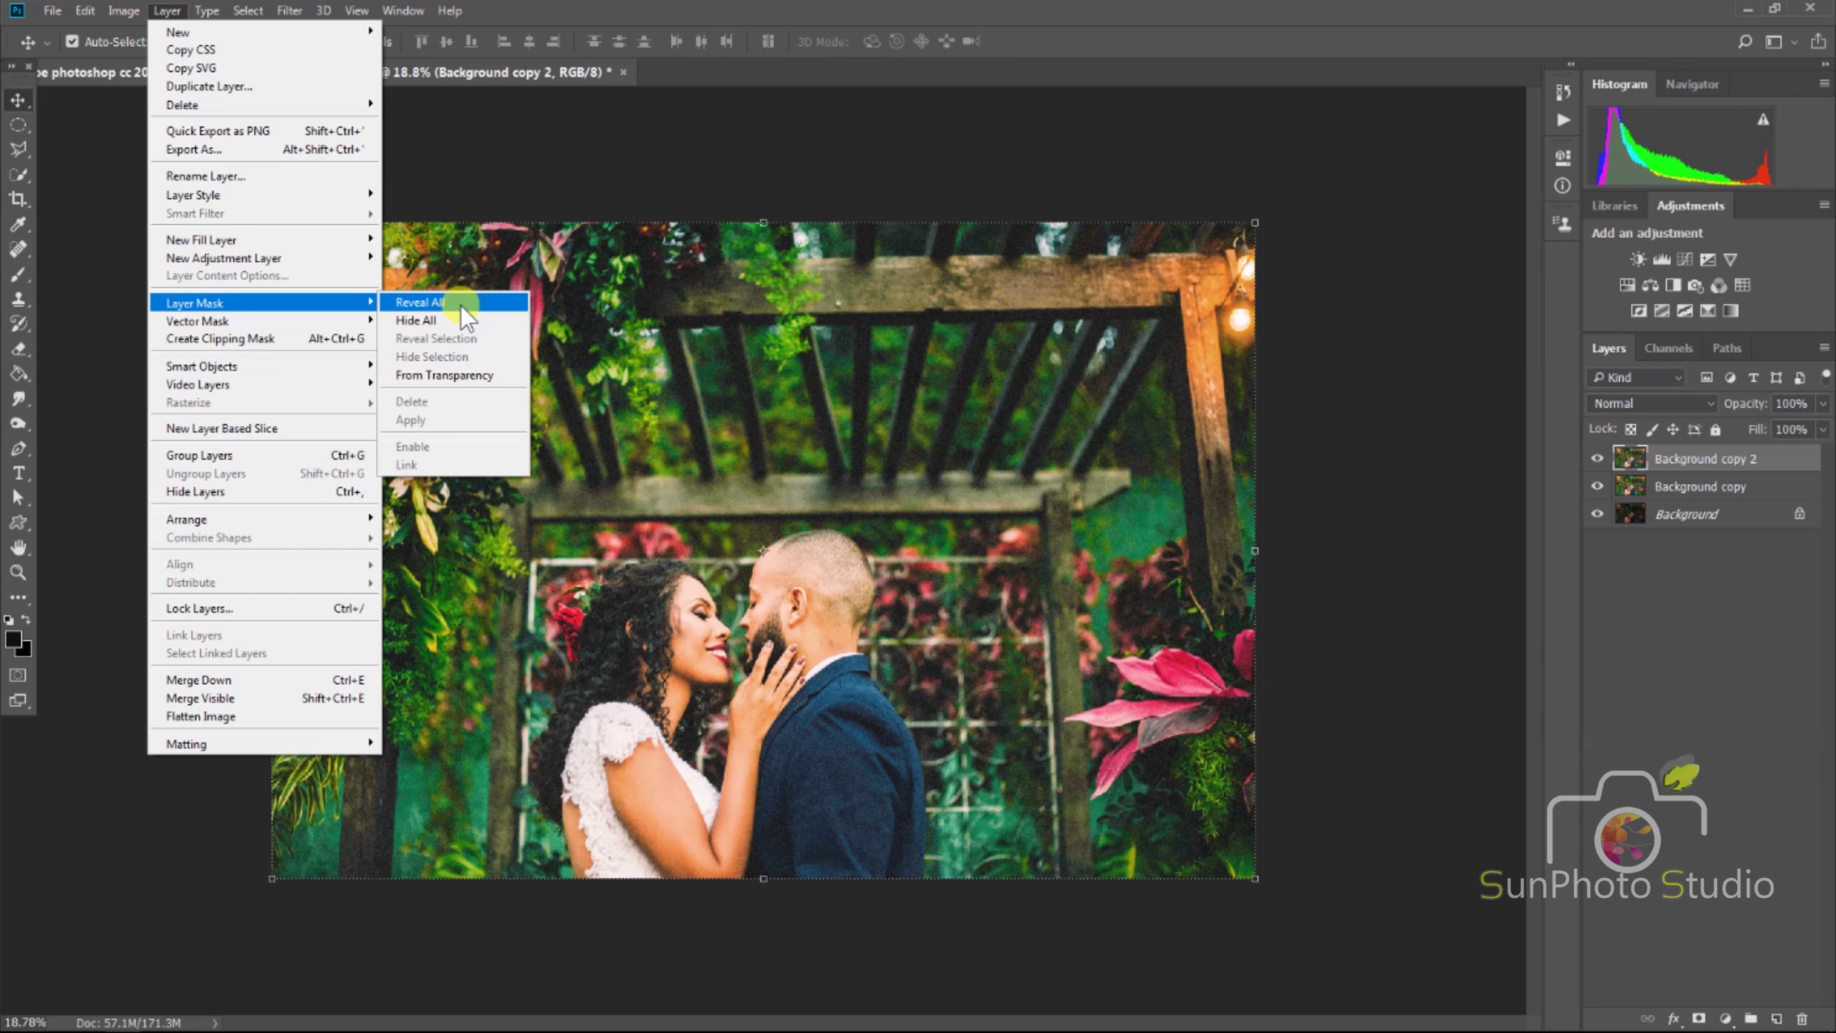
pyautogui.click(440, 325)
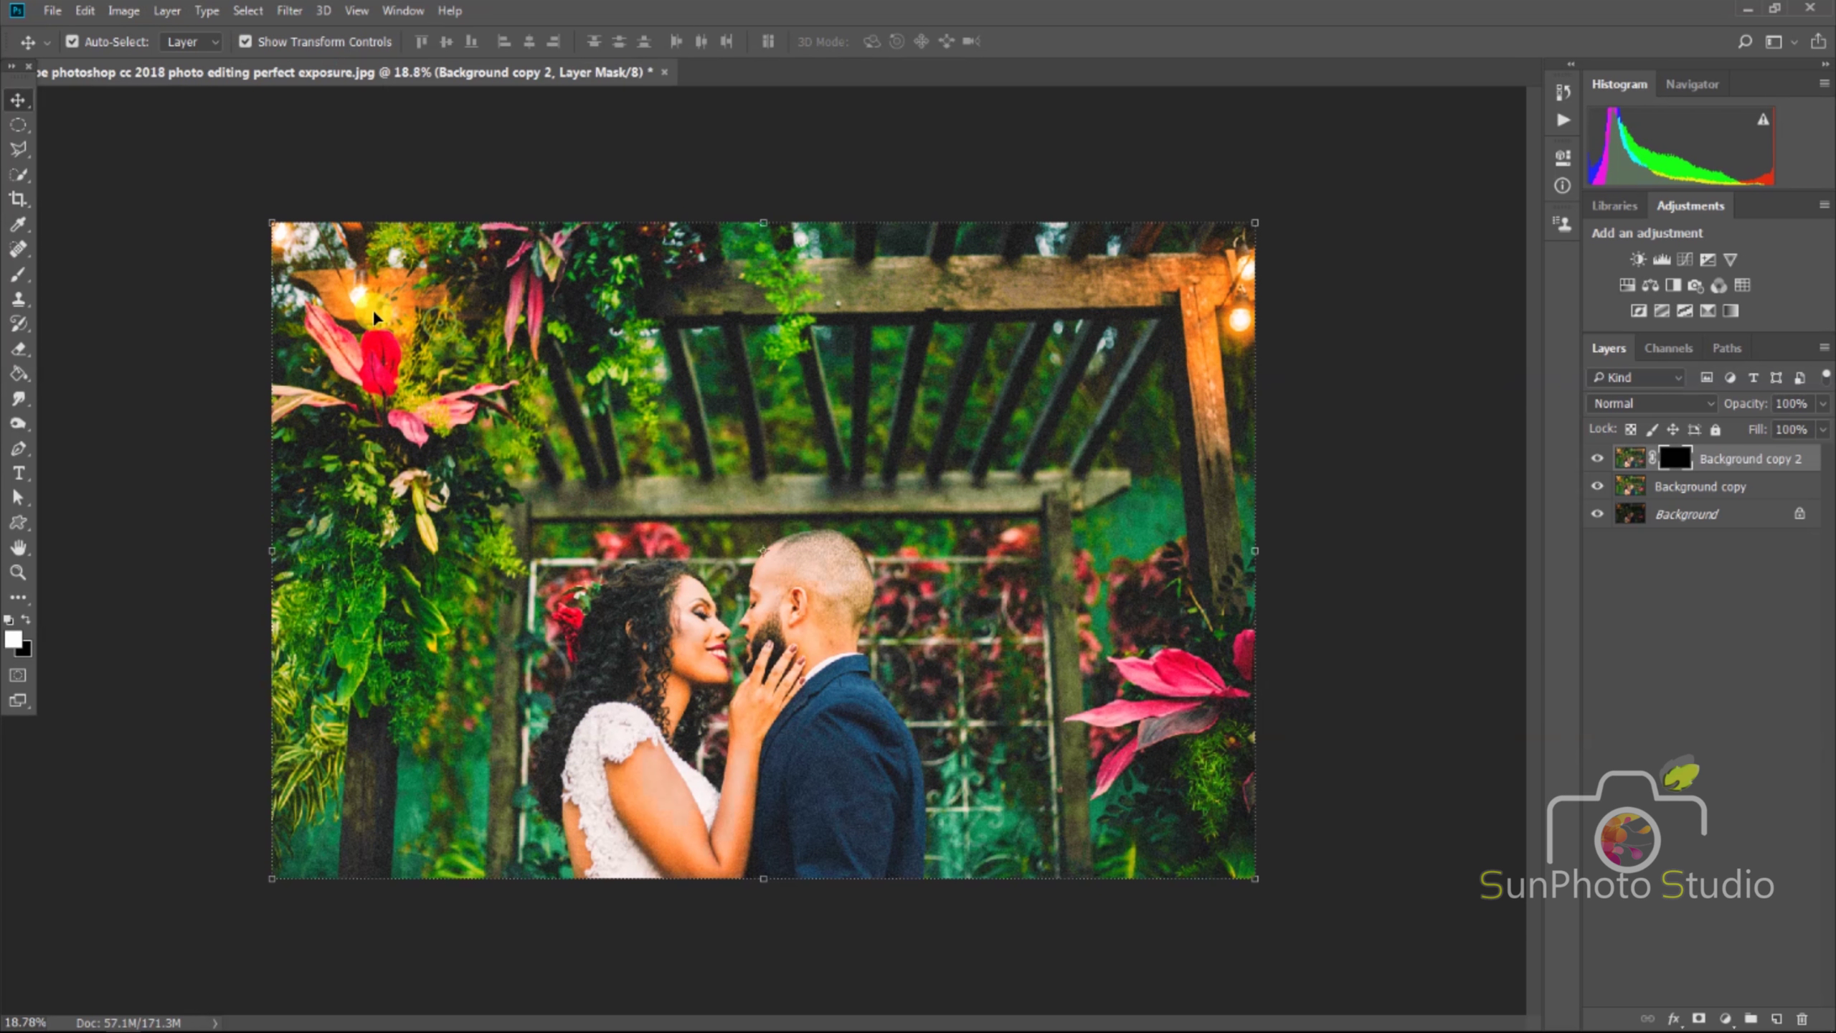
pyautogui.click(17, 273)
pyautogui.click(435, 41)
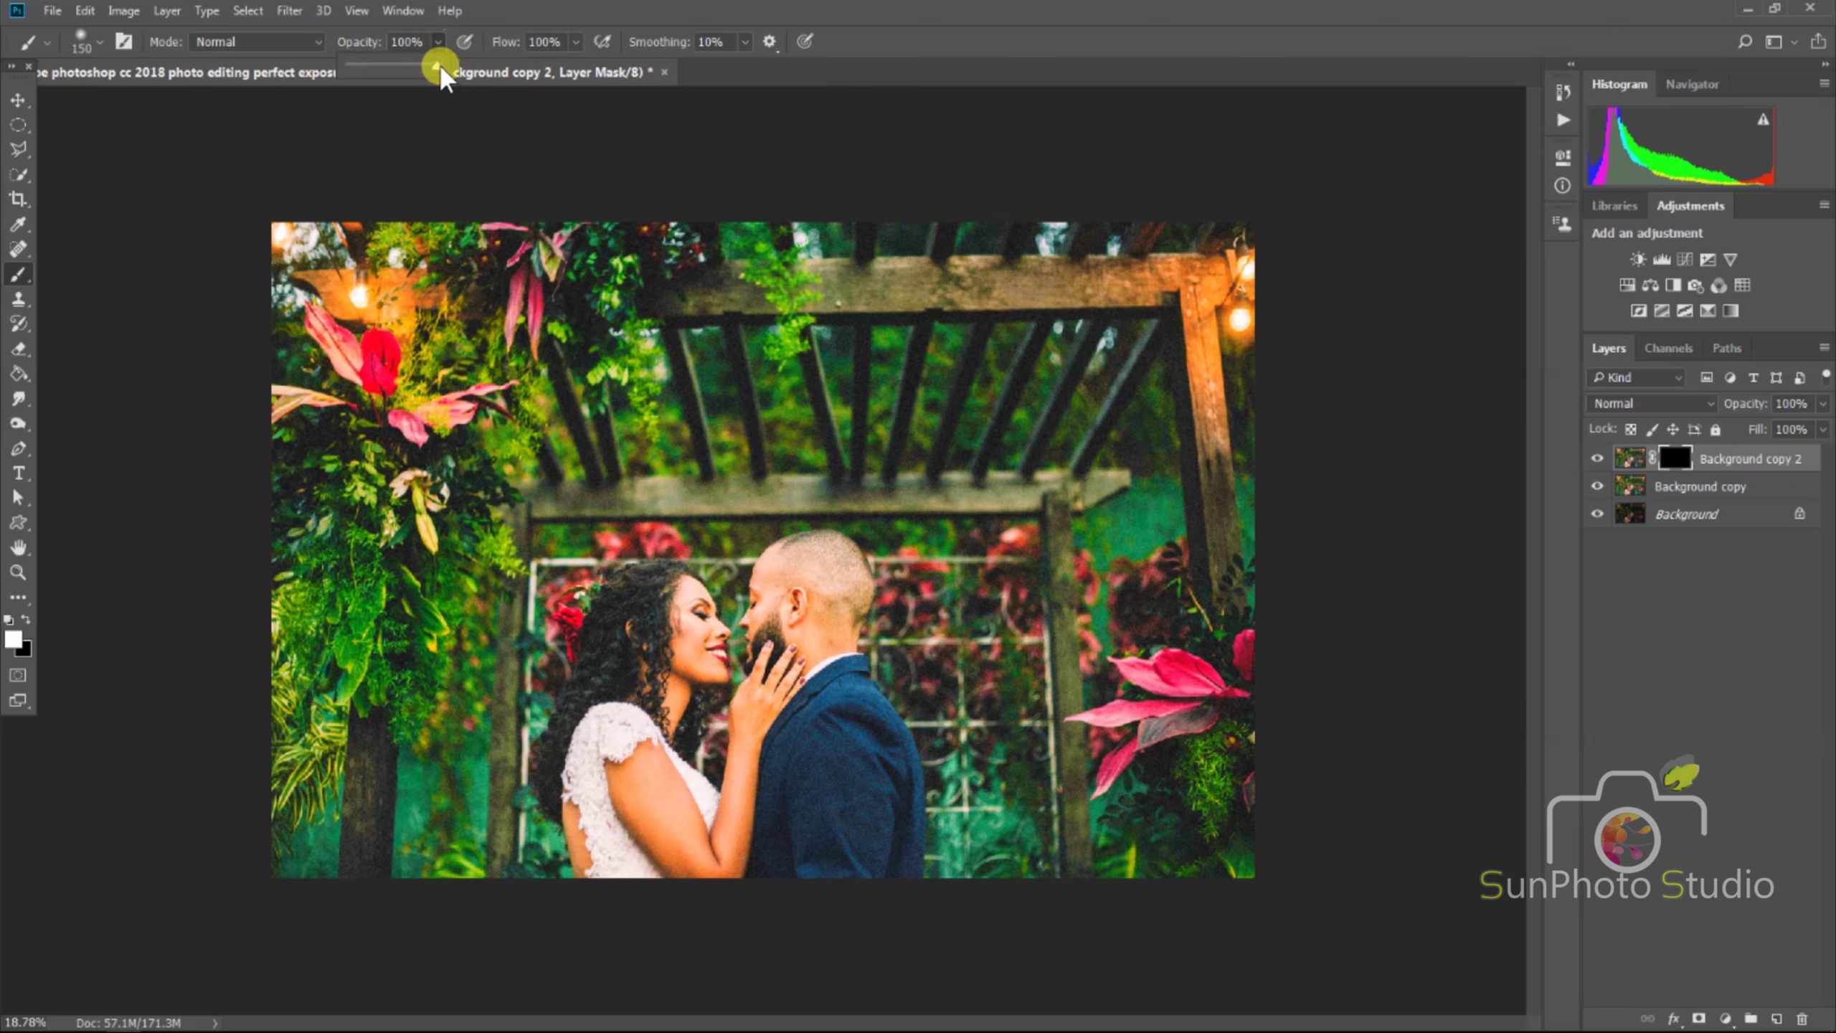
pyautogui.click(576, 41)
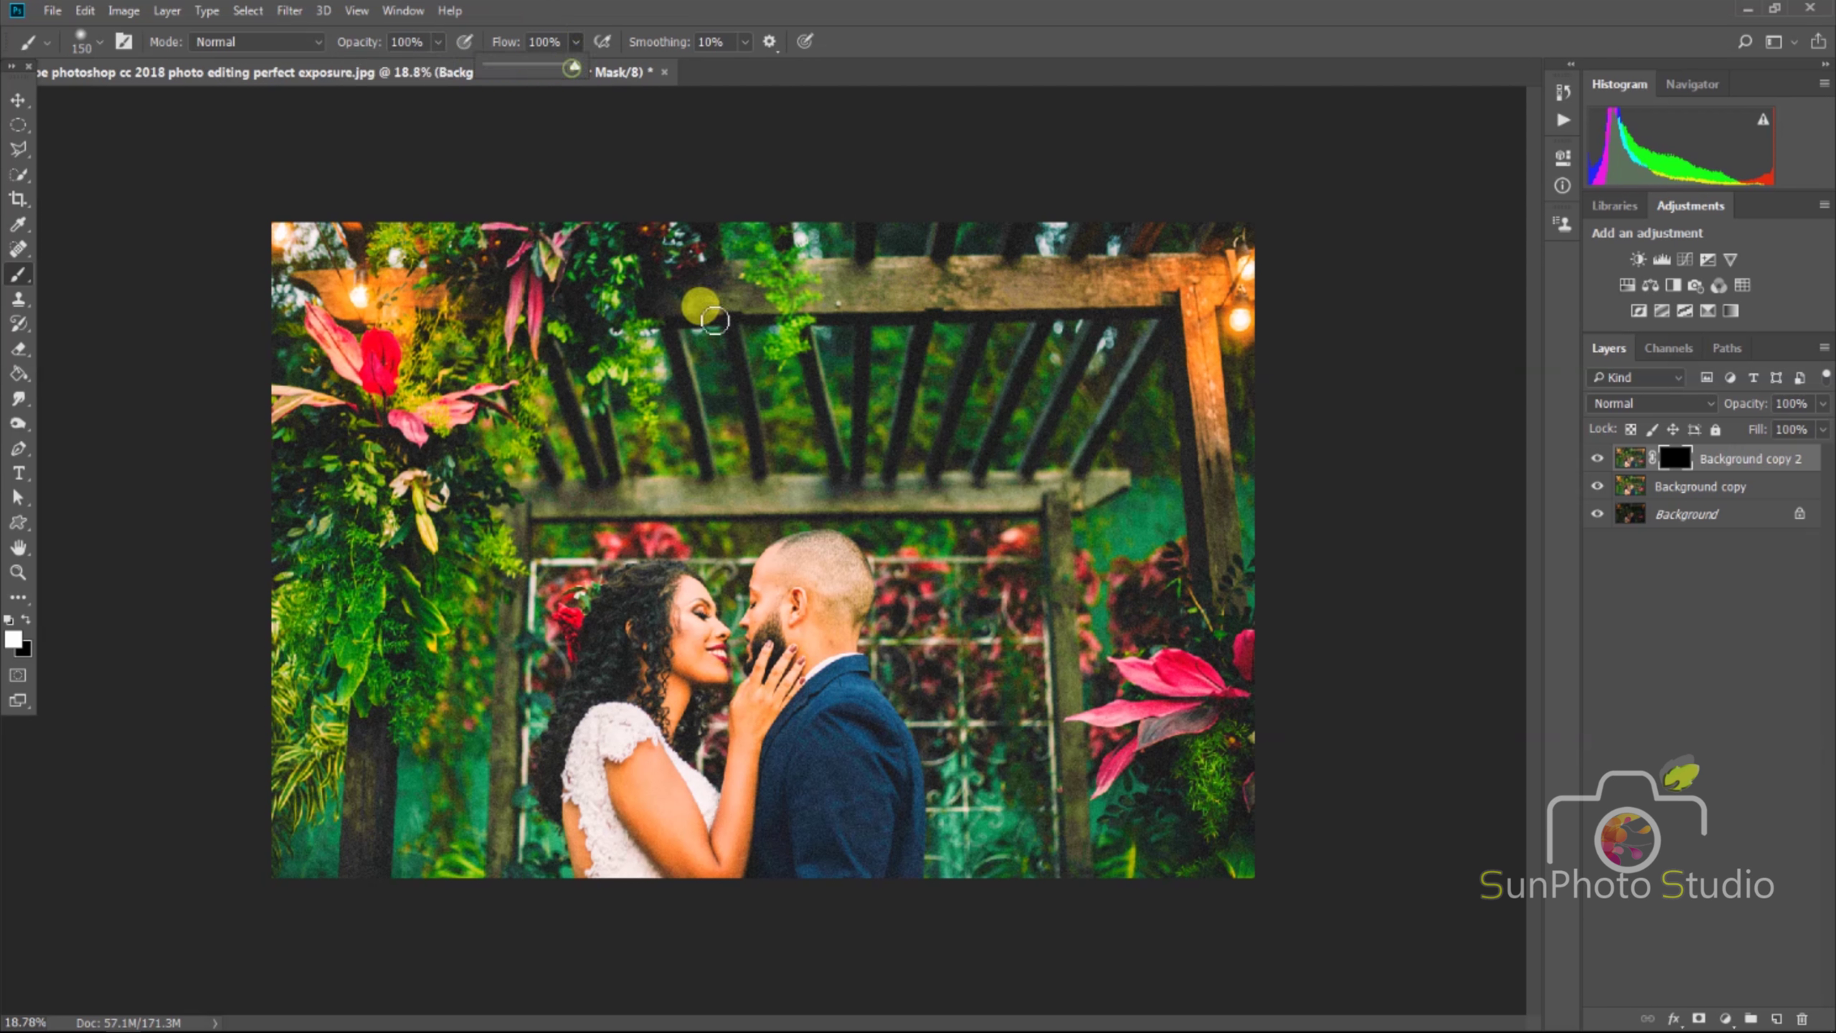
pyautogui.scroll(3, 689, 650)
pyautogui.scroll(3, 669, 614)
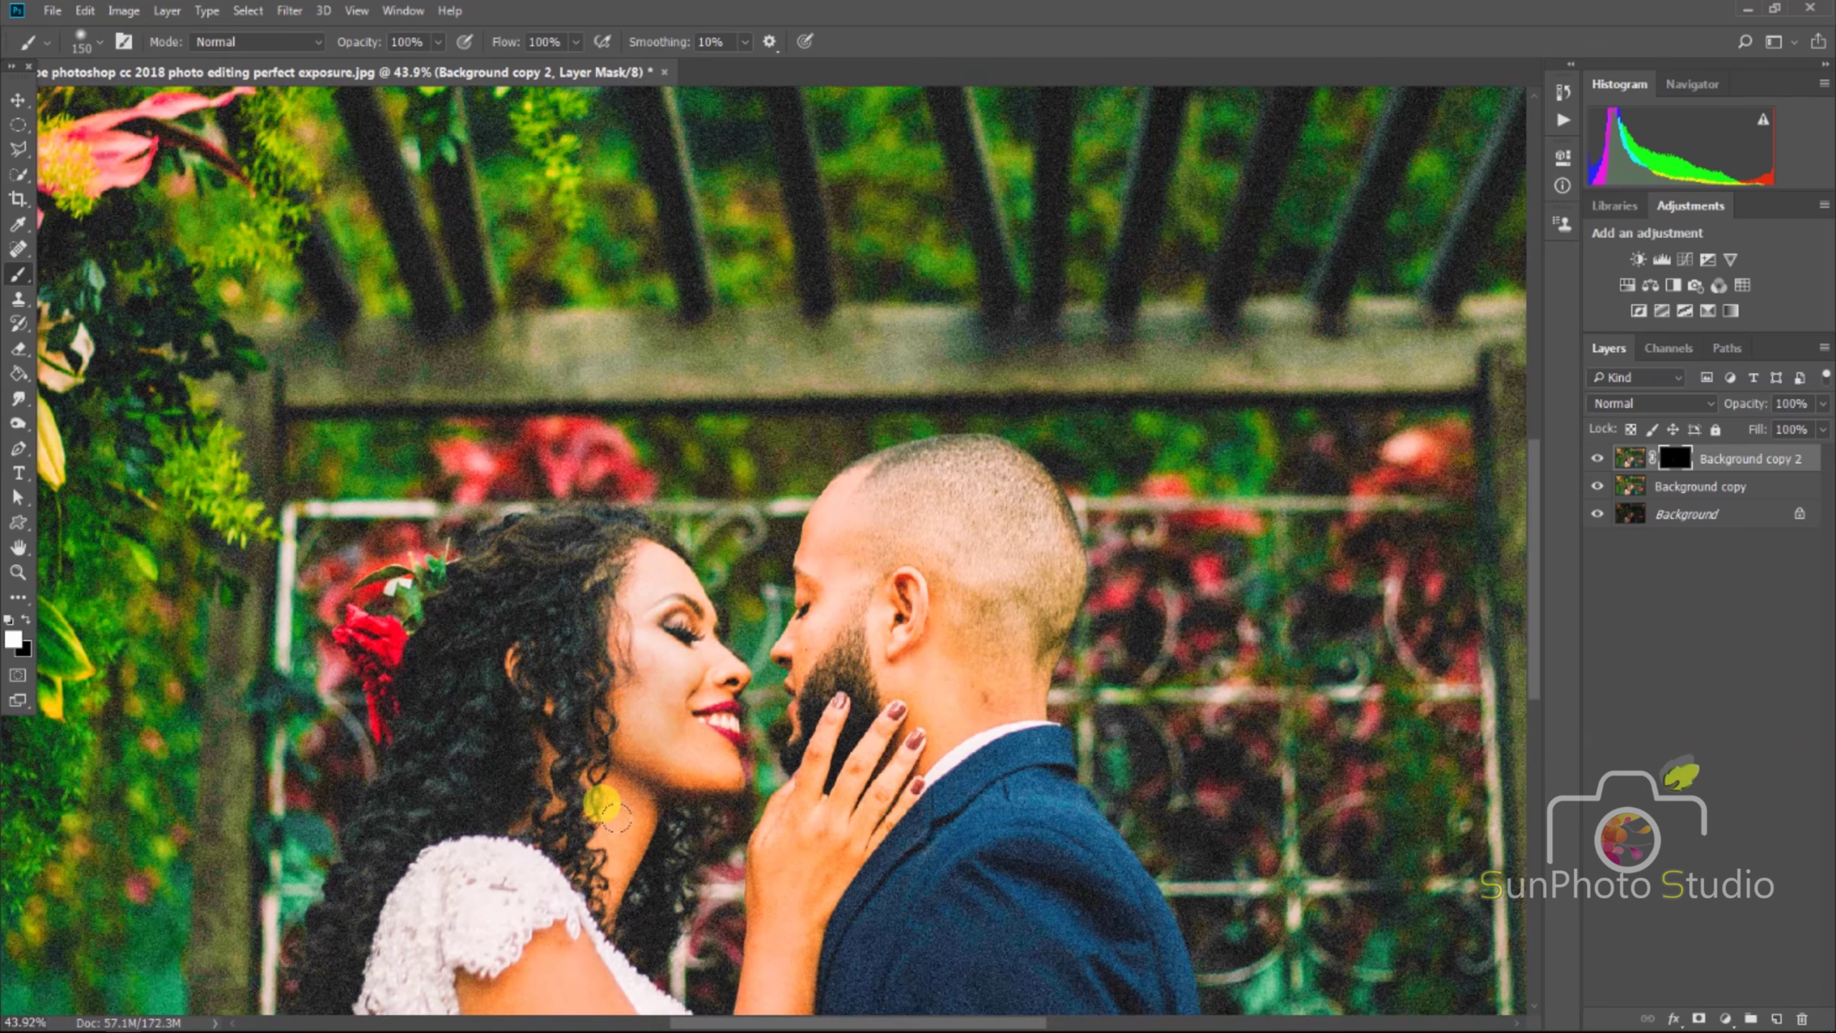
# Step: Paint white on the mask over the couple to reveal the top layer there
pyautogui.press(']')
pyautogui.press(']')
pyautogui.moveTo(829, 510); pyautogui.dragTo(765, 732)
pyautogui.scroll(-3, 773, 777)
pyautogui.press('[')
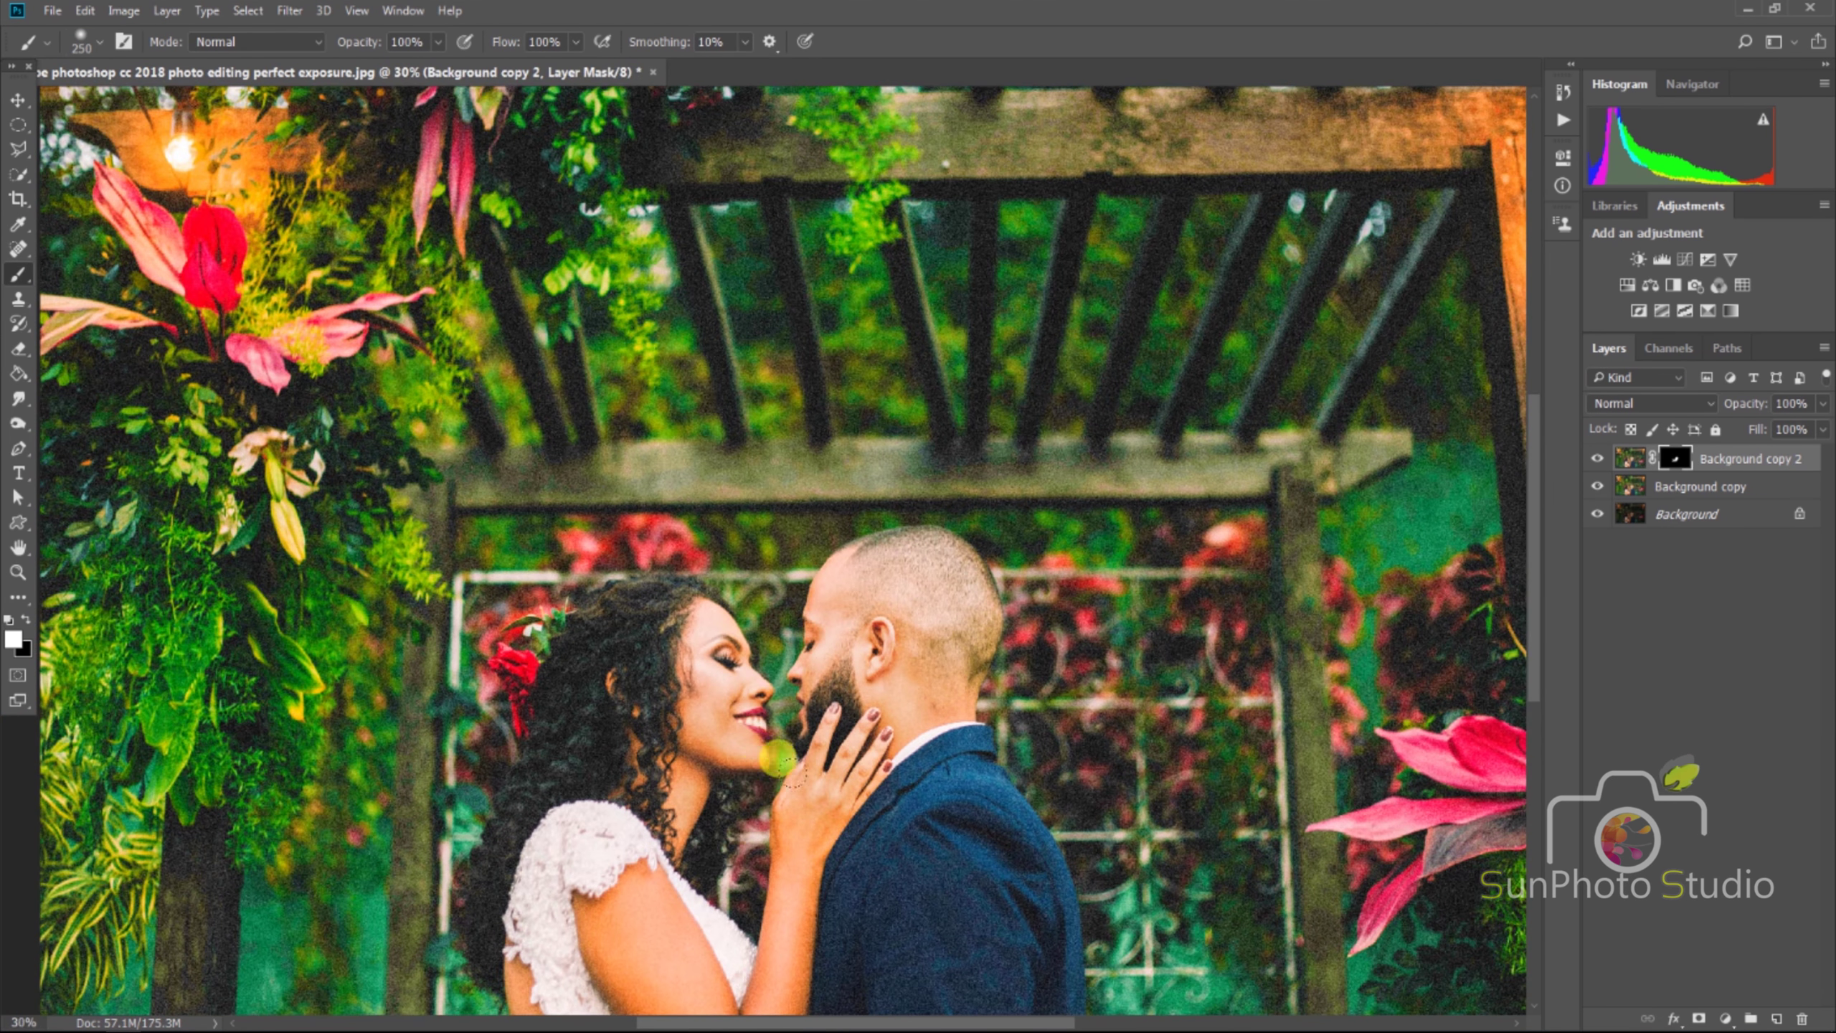
pyautogui.scroll(-2, 766, 853)
pyautogui.press(']')
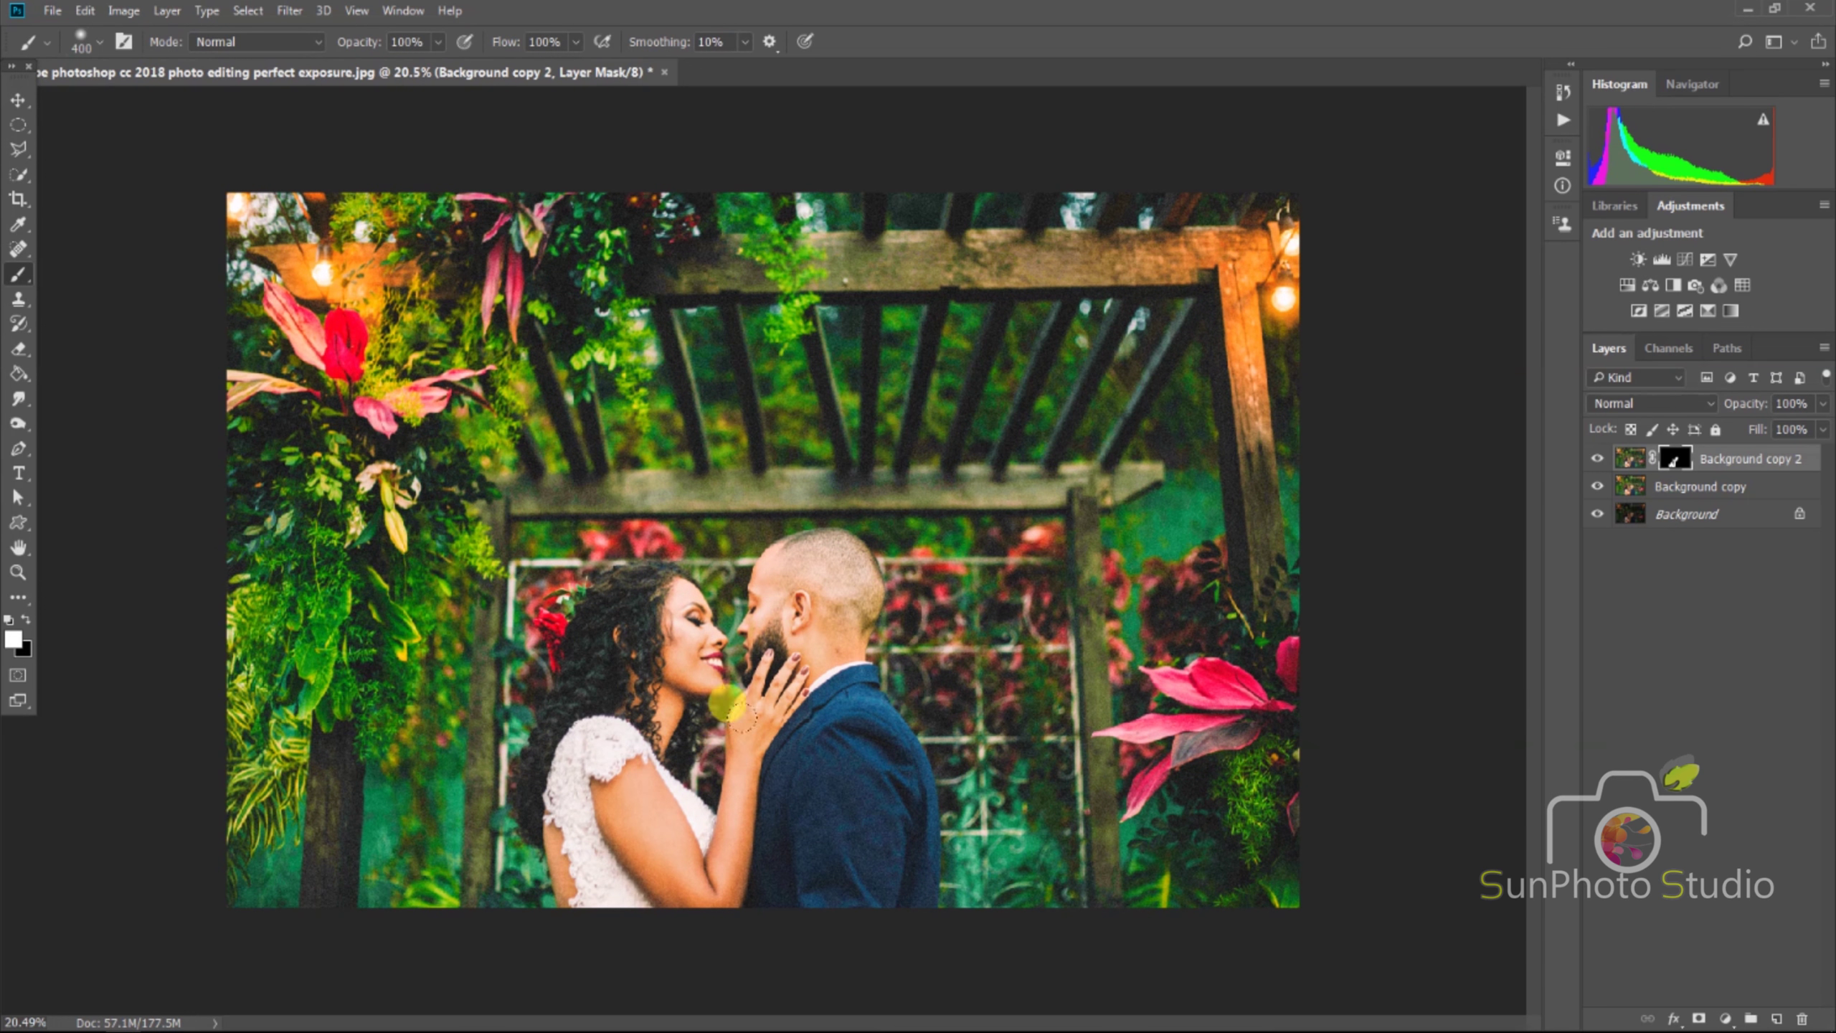
pyautogui.scroll(-1, 686, 669)
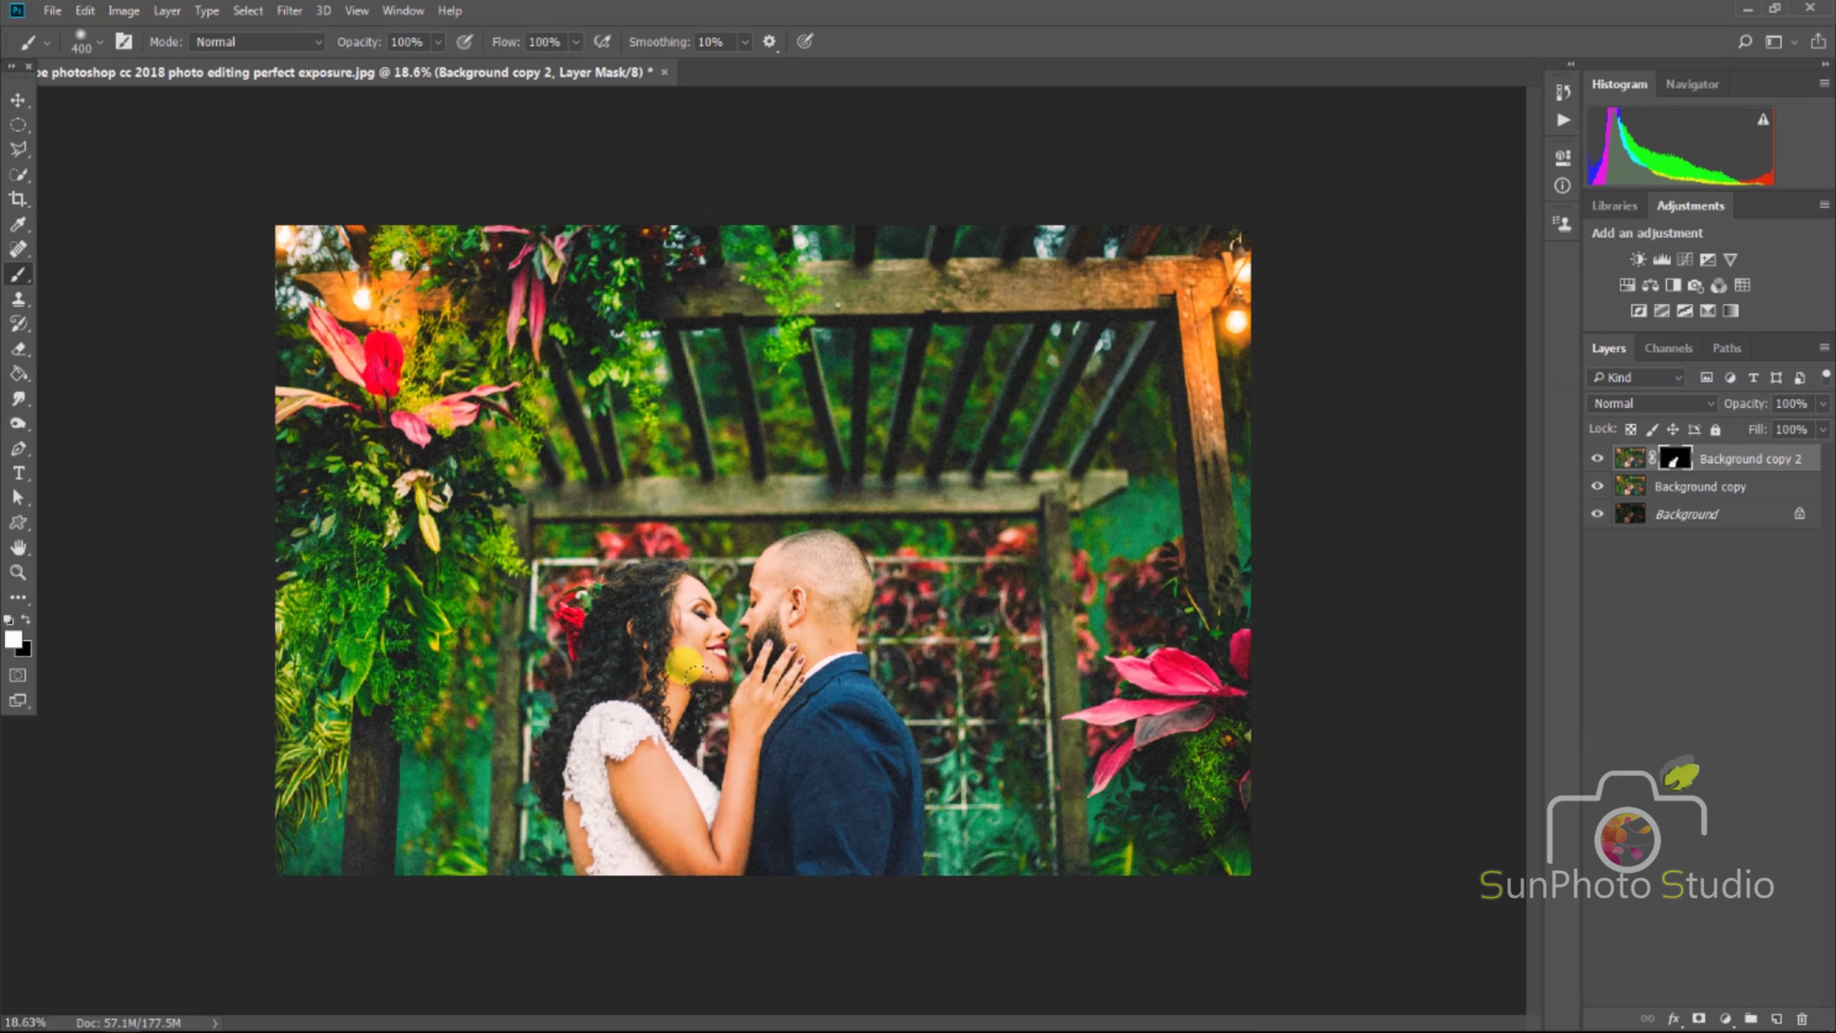
pyautogui.scroll(-1, 686, 669)
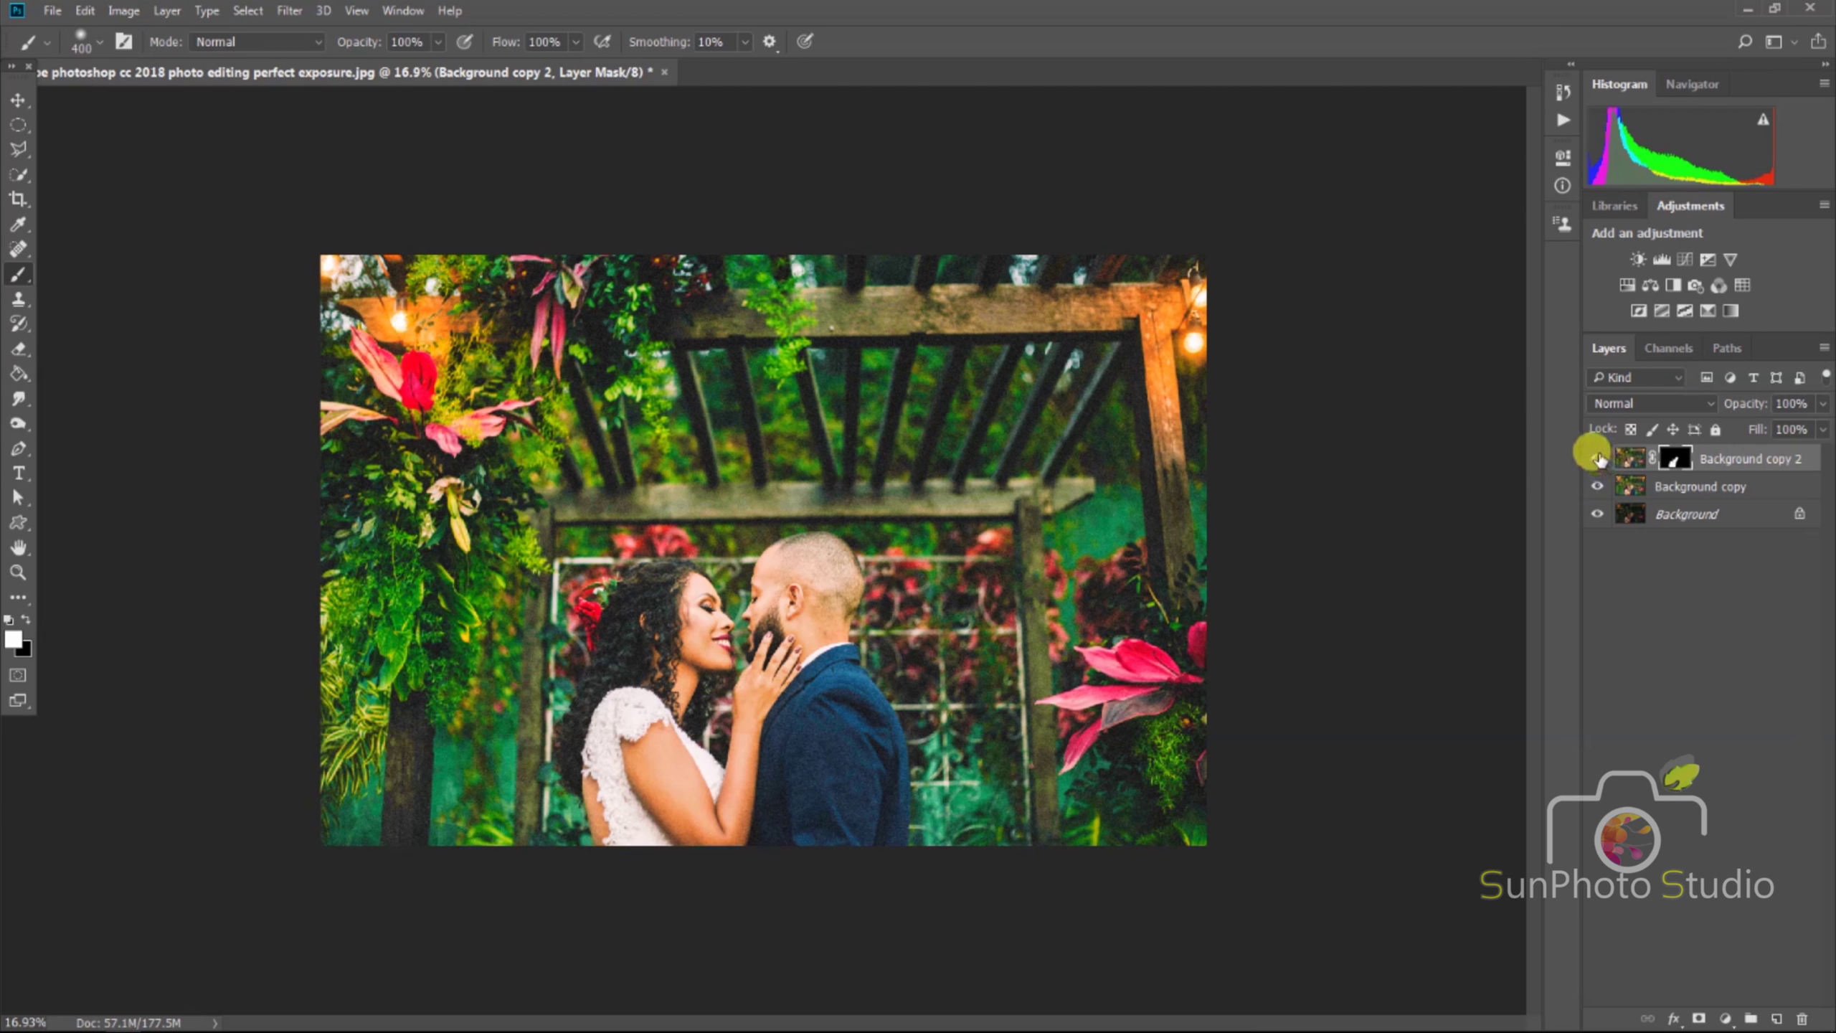
# Step: Merge Background copy 2 down, then in Camera Raw set Blacks +43, Shadows +23, Contrast +8
pyautogui.rightClick(1728, 458)
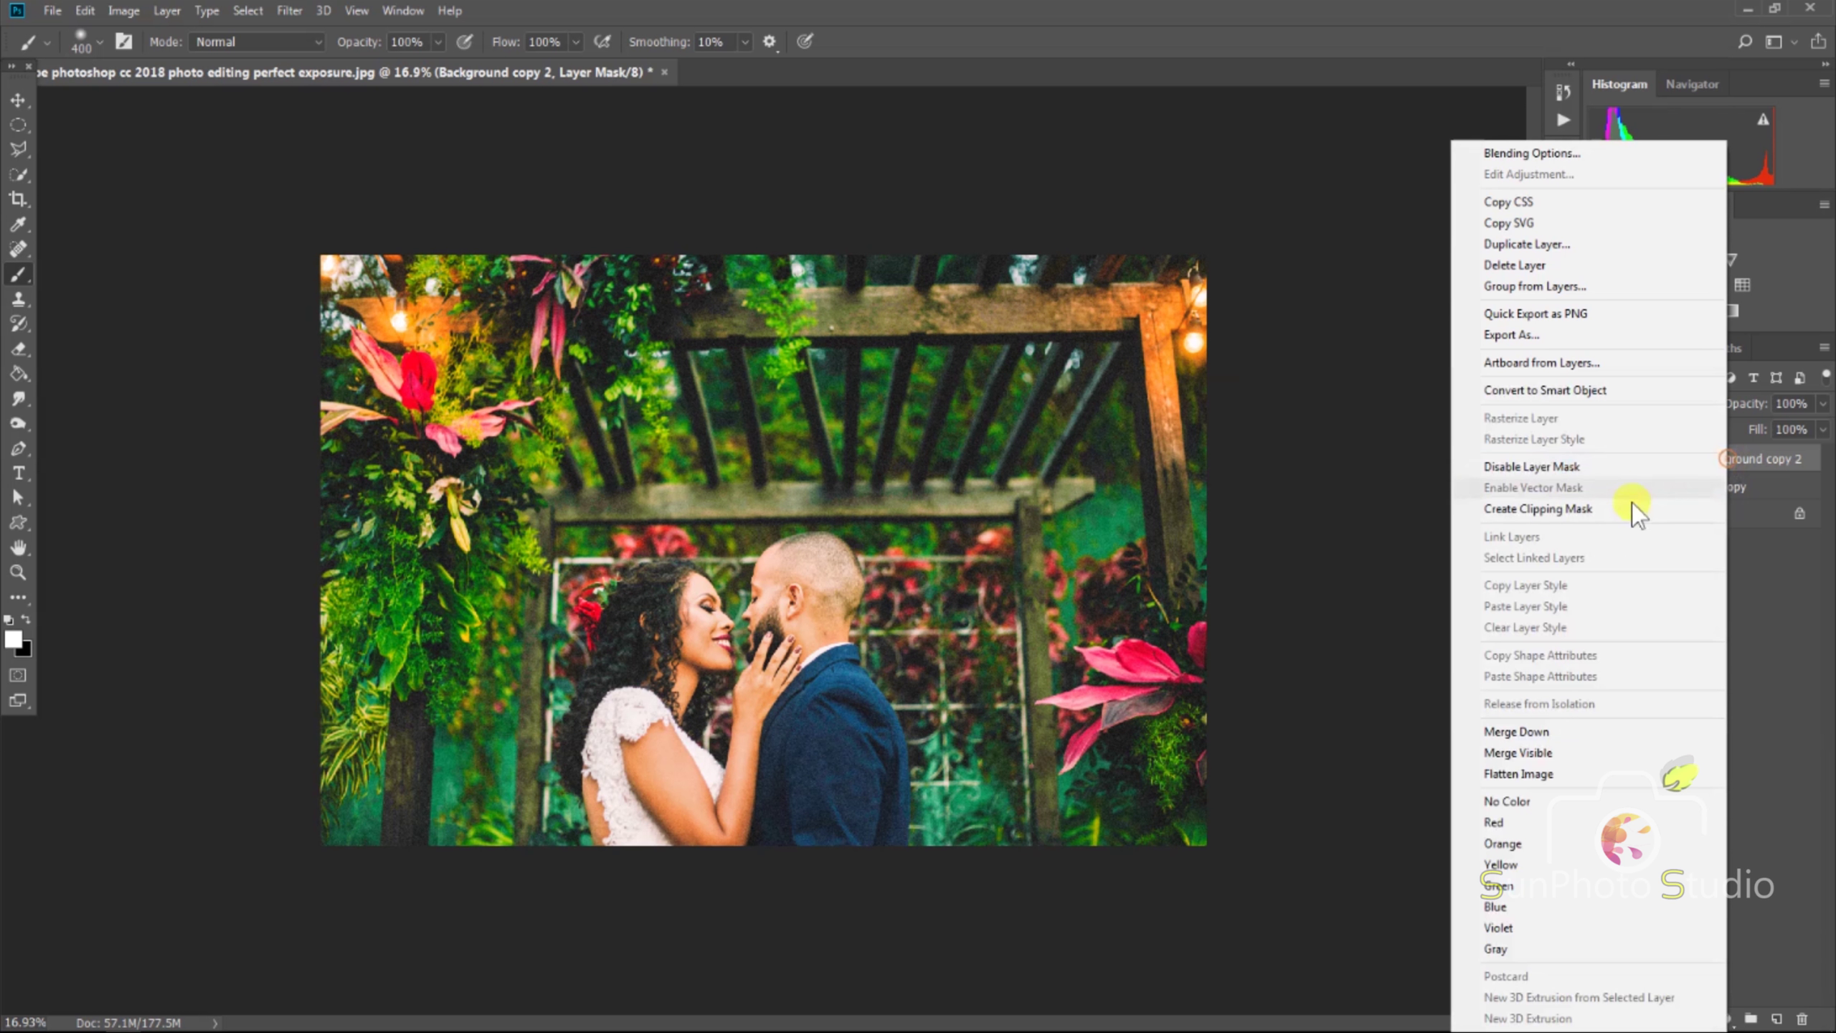
pyautogui.click(1526, 730)
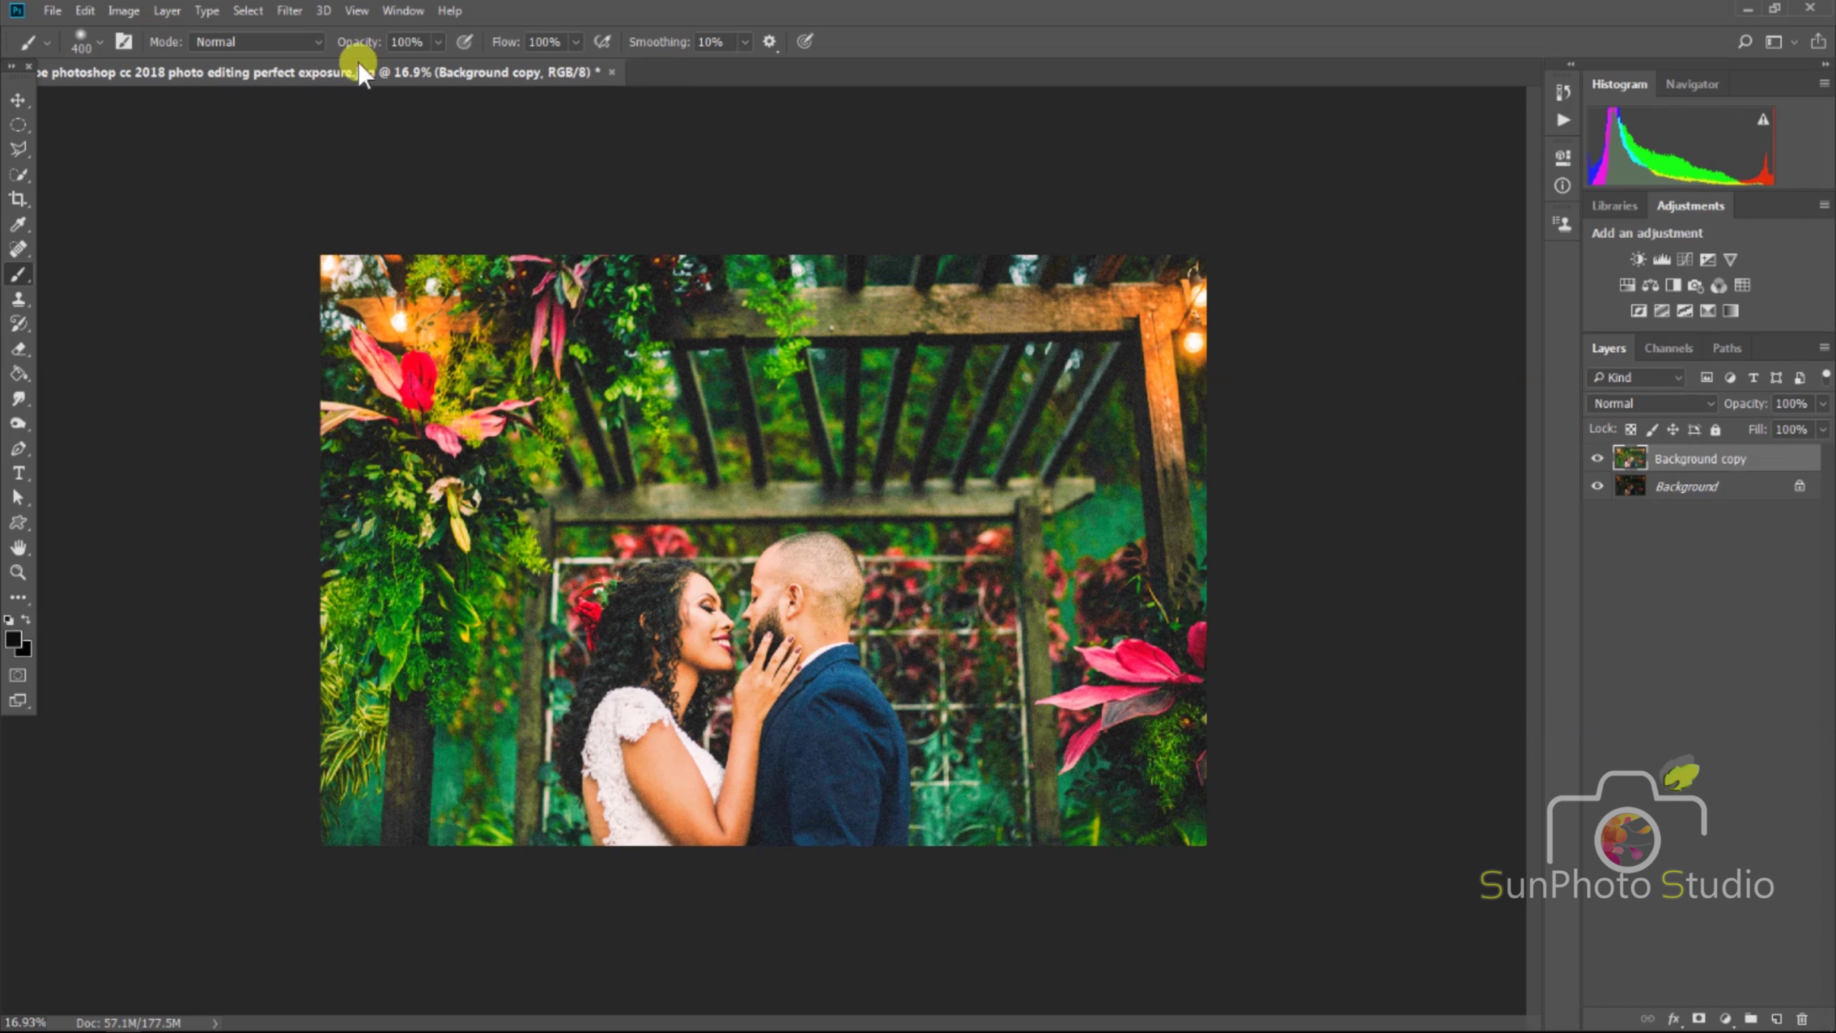
pyautogui.click(289, 10)
pyautogui.click(303, 109)
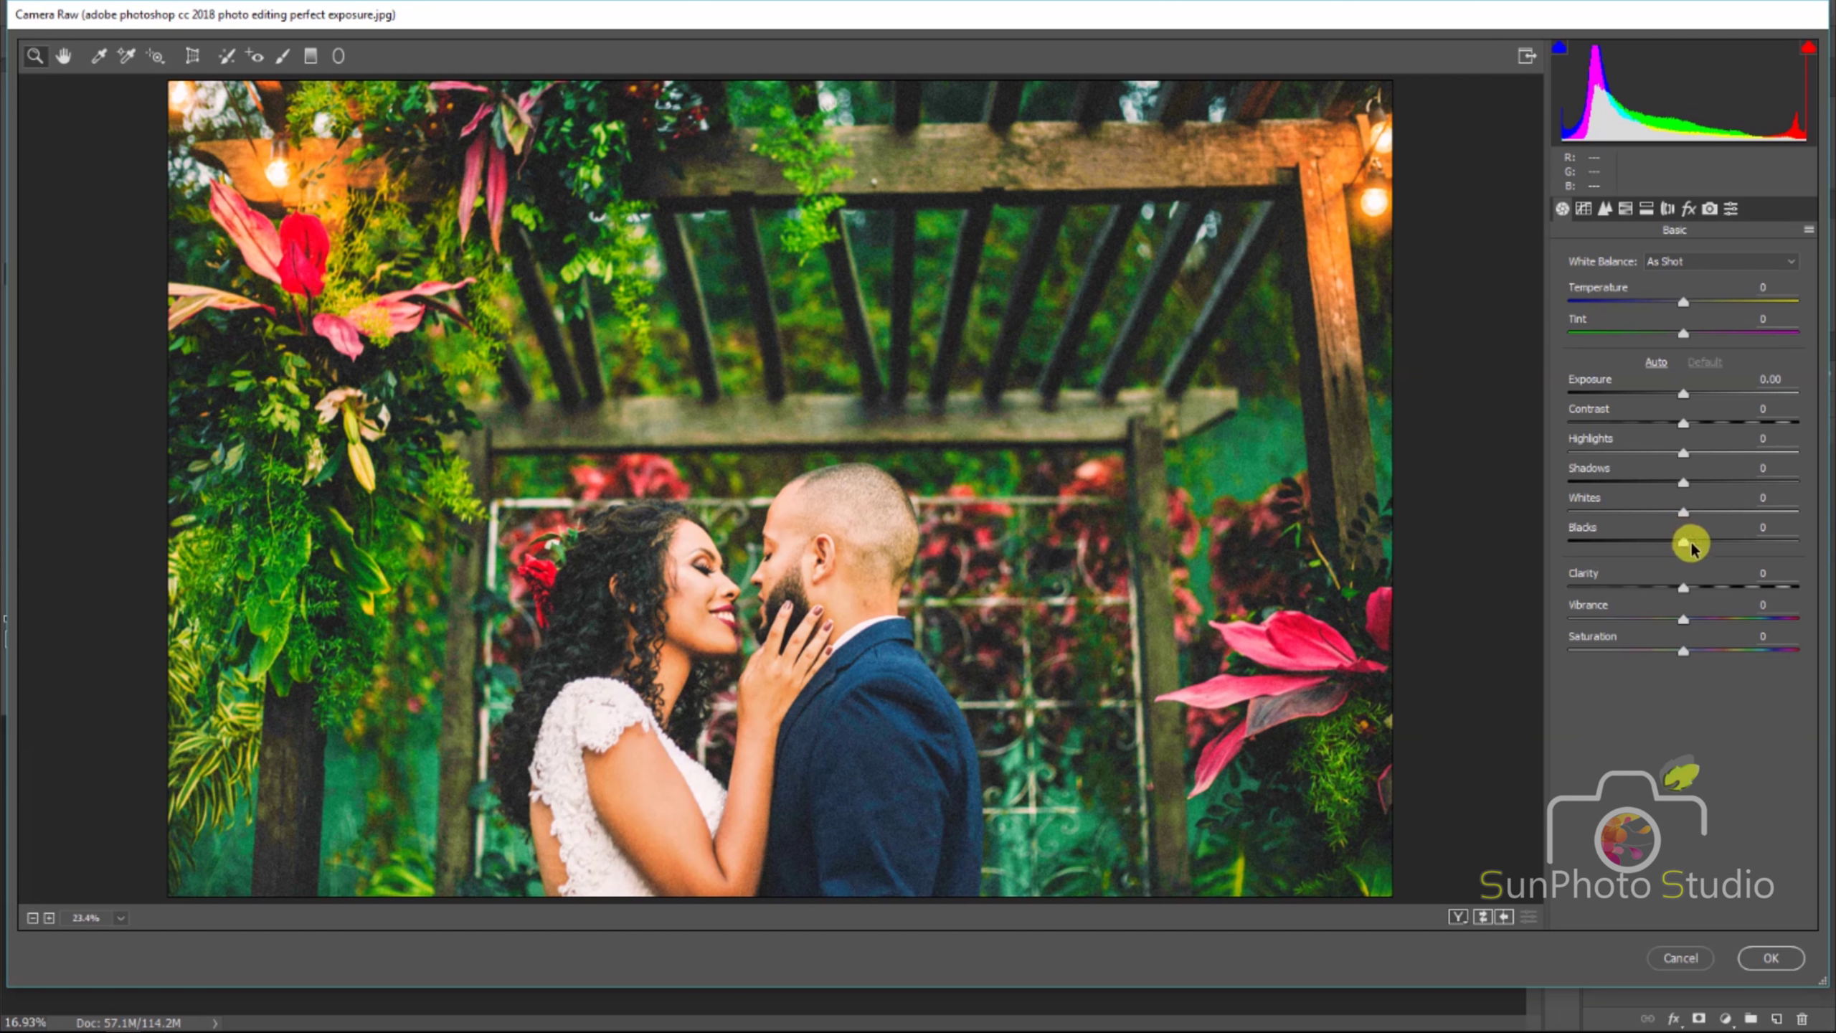
pyautogui.moveTo(1685, 542); pyautogui.dragTo(1733, 541)
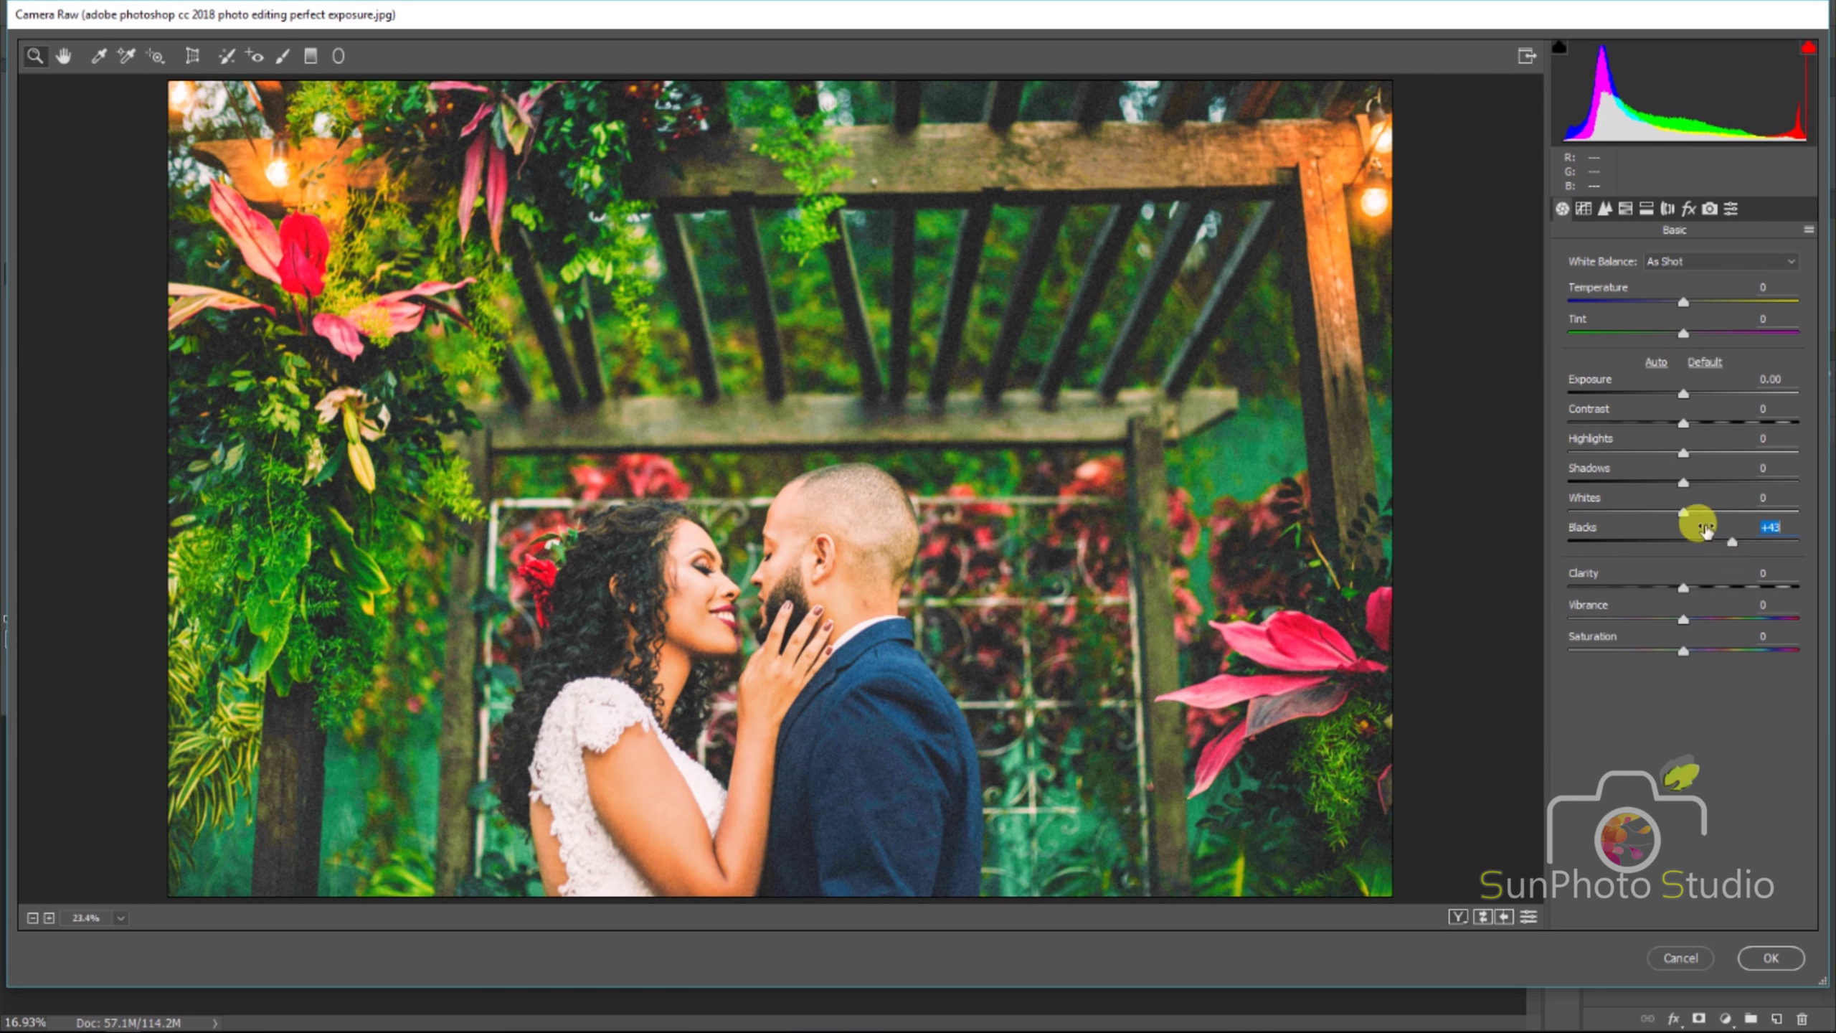
pyautogui.moveTo(1684, 482); pyautogui.dragTo(1715, 482)
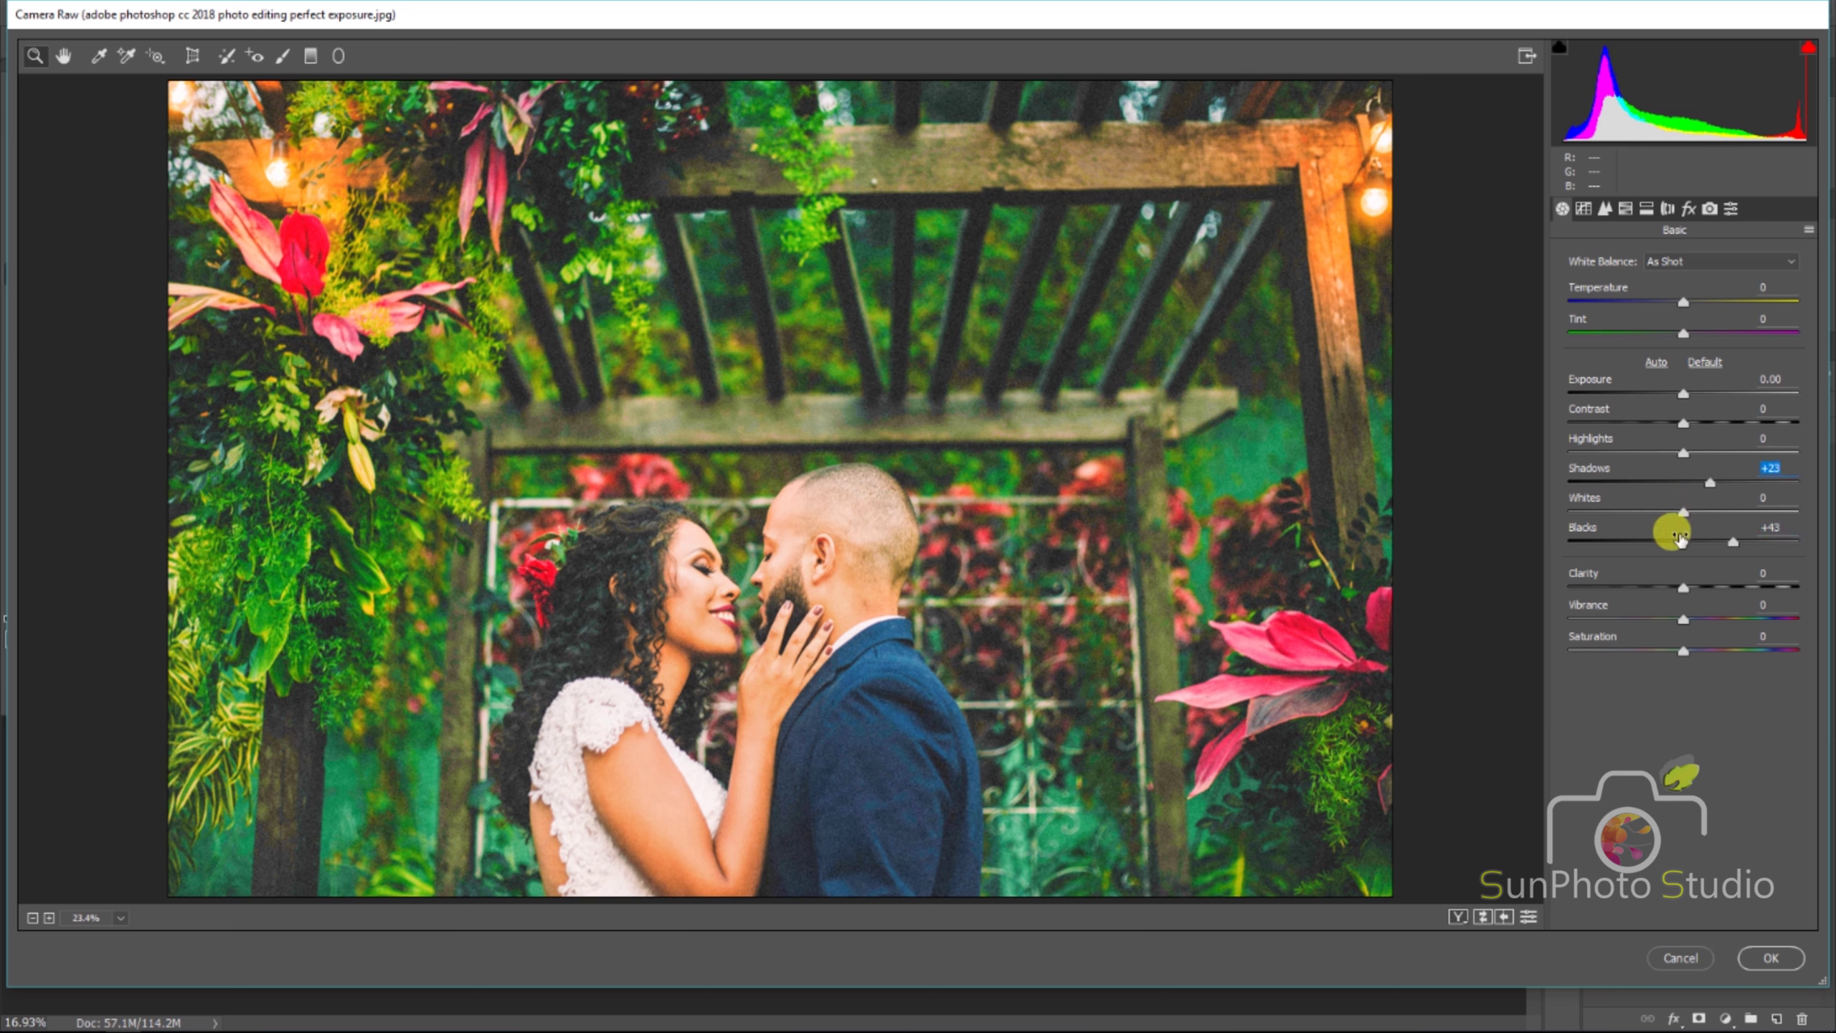
pyautogui.moveTo(1684, 424)
pyautogui.mouseDown()
pyautogui.moveTo(1740, 432)
pyautogui.moveTo(1694, 442)
pyautogui.mouseUp()
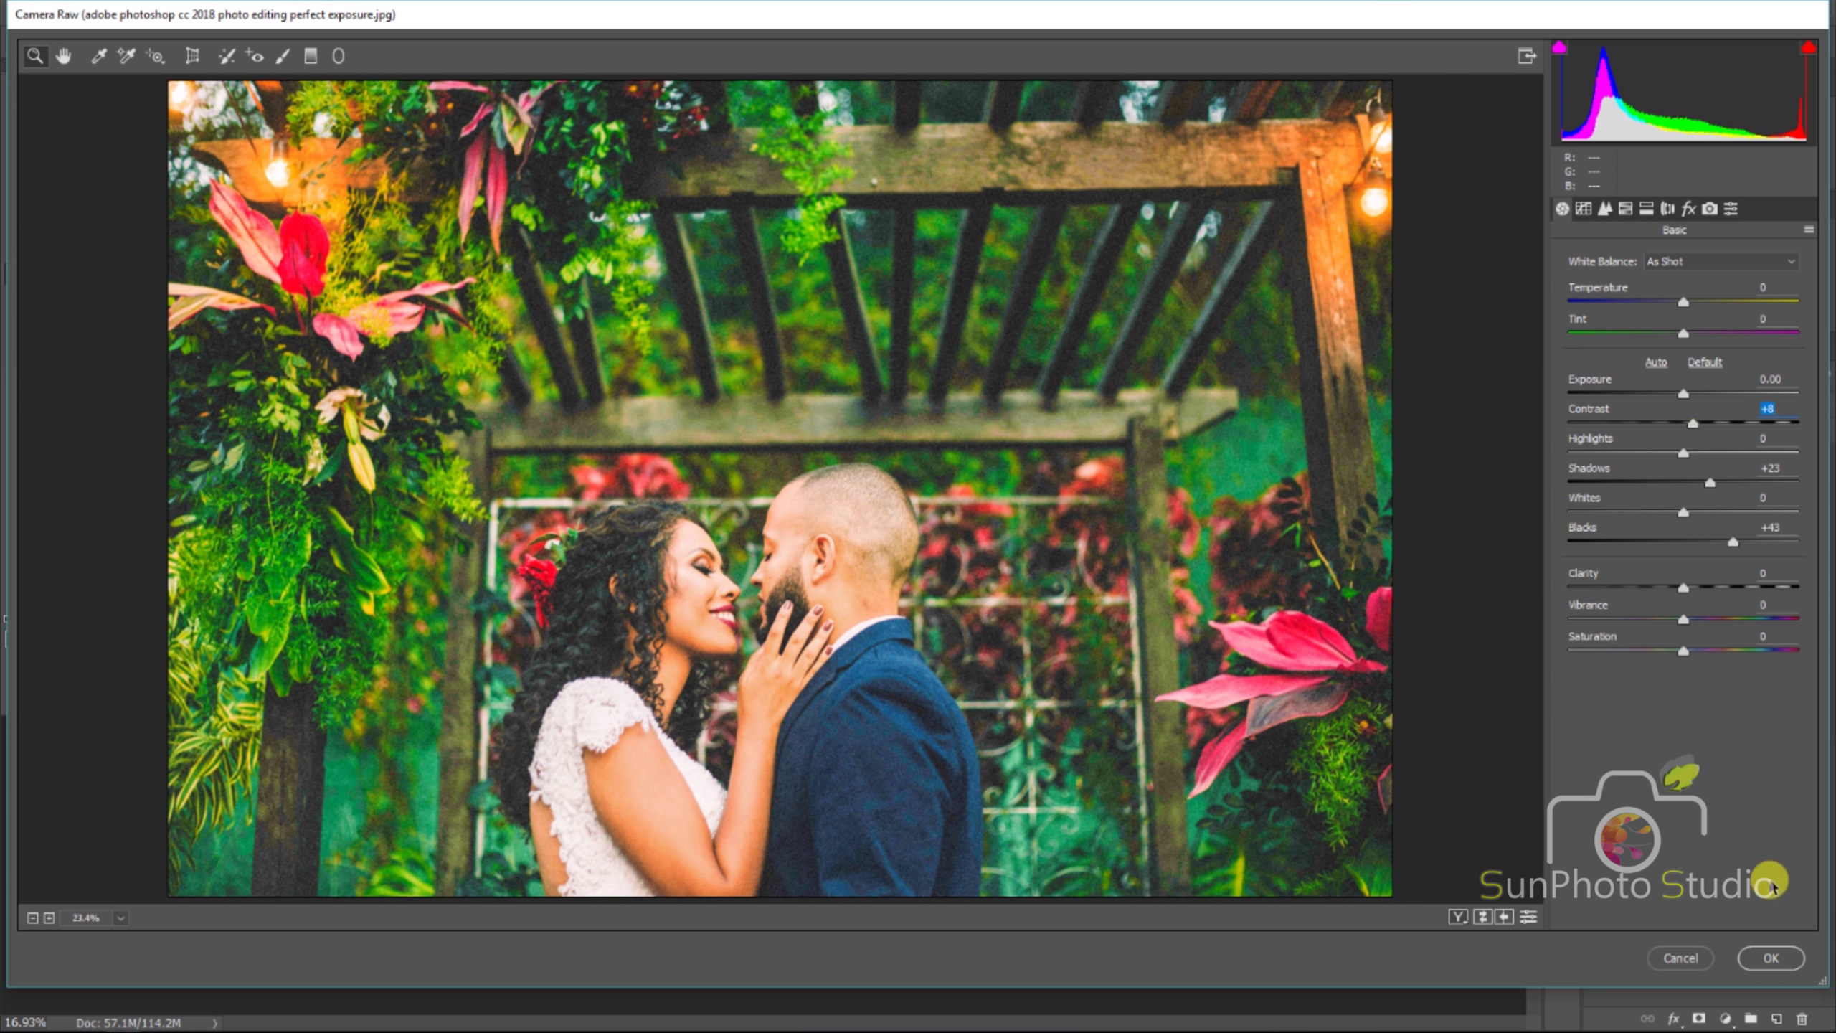
pyautogui.click(1764, 971)
pyautogui.click(1764, 958)
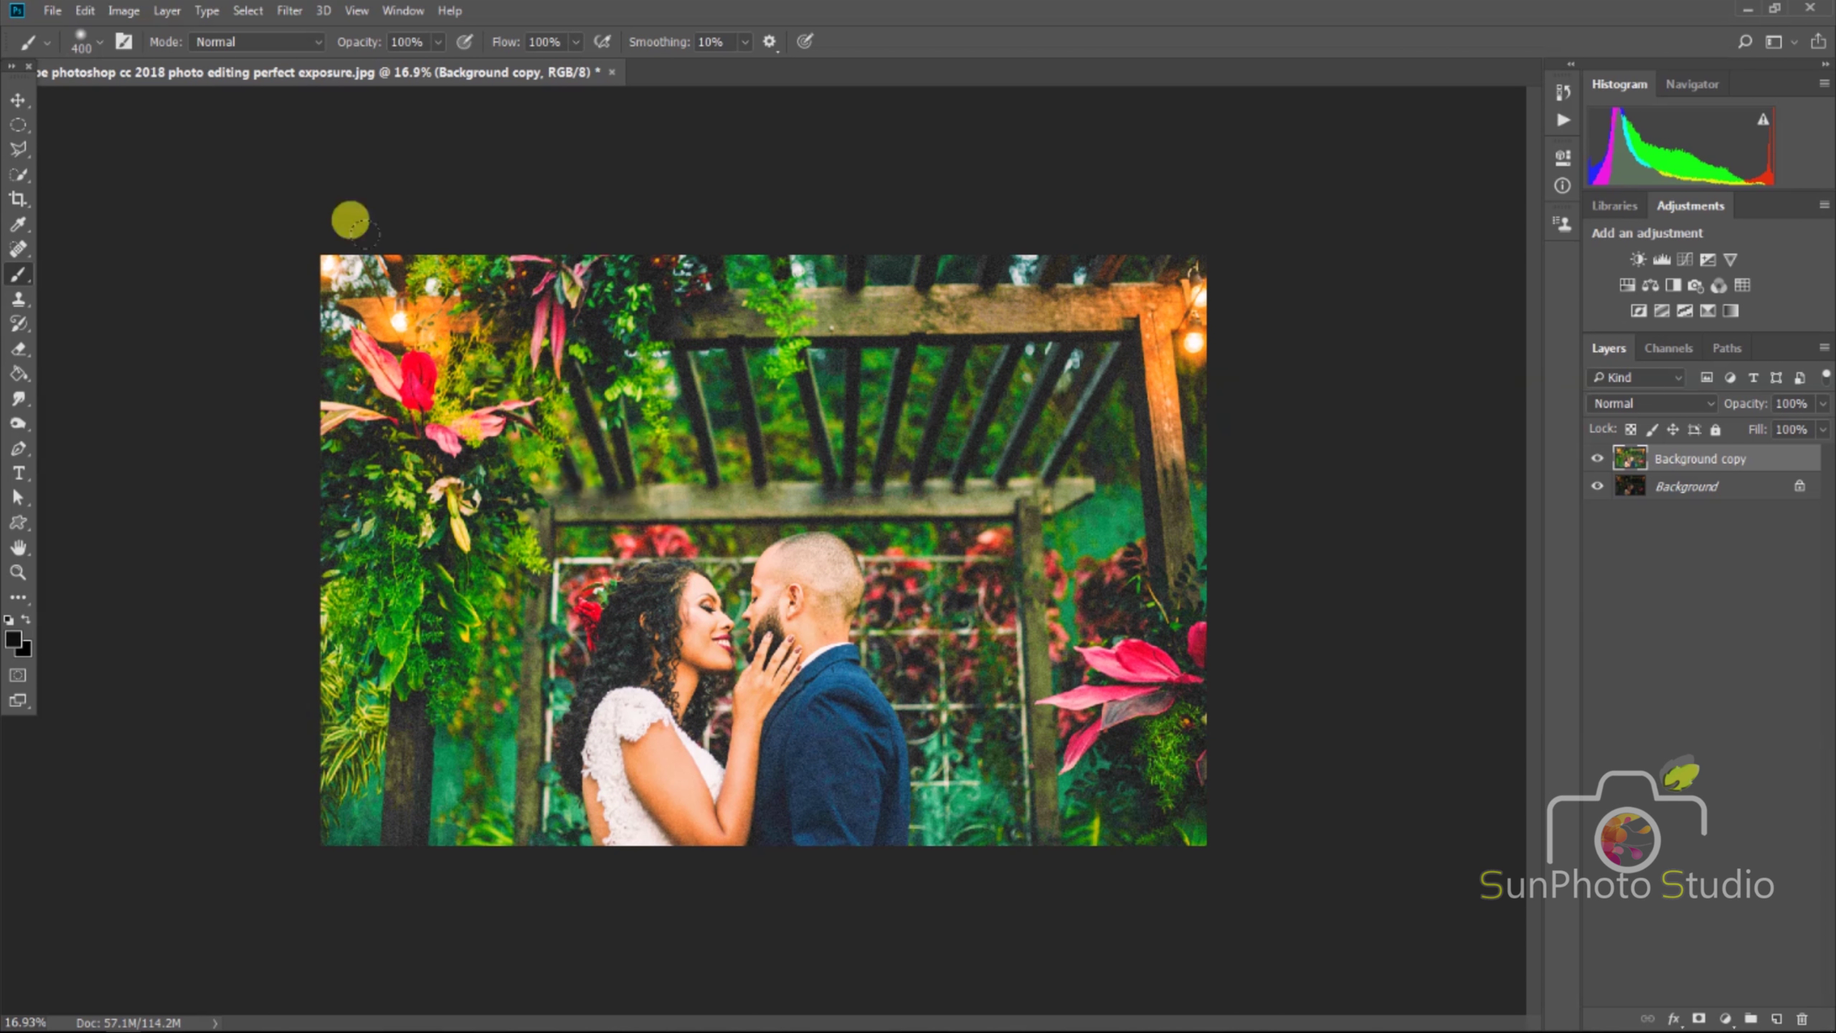
# Step: Add about +12% black to the Blacks range with a Selective Color adjustment
pyautogui.click(124, 10)
pyautogui.moveTo(154, 59)
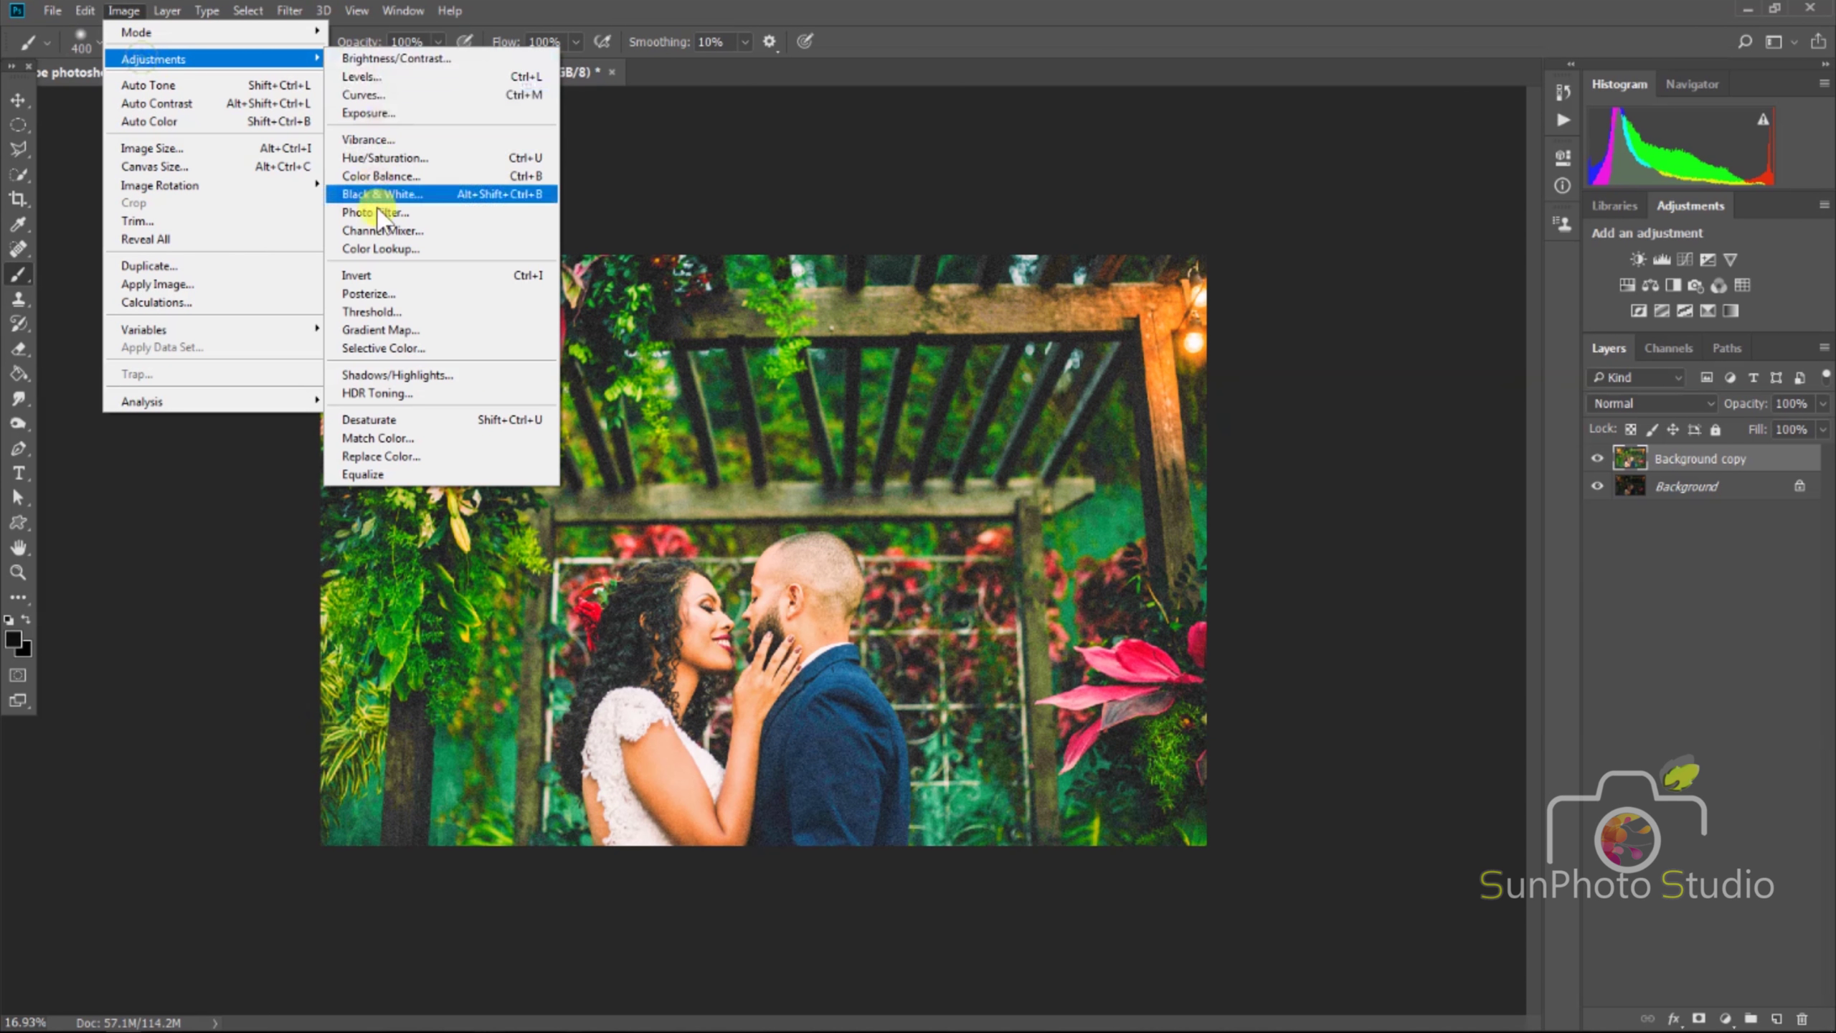
pyautogui.click(393, 348)
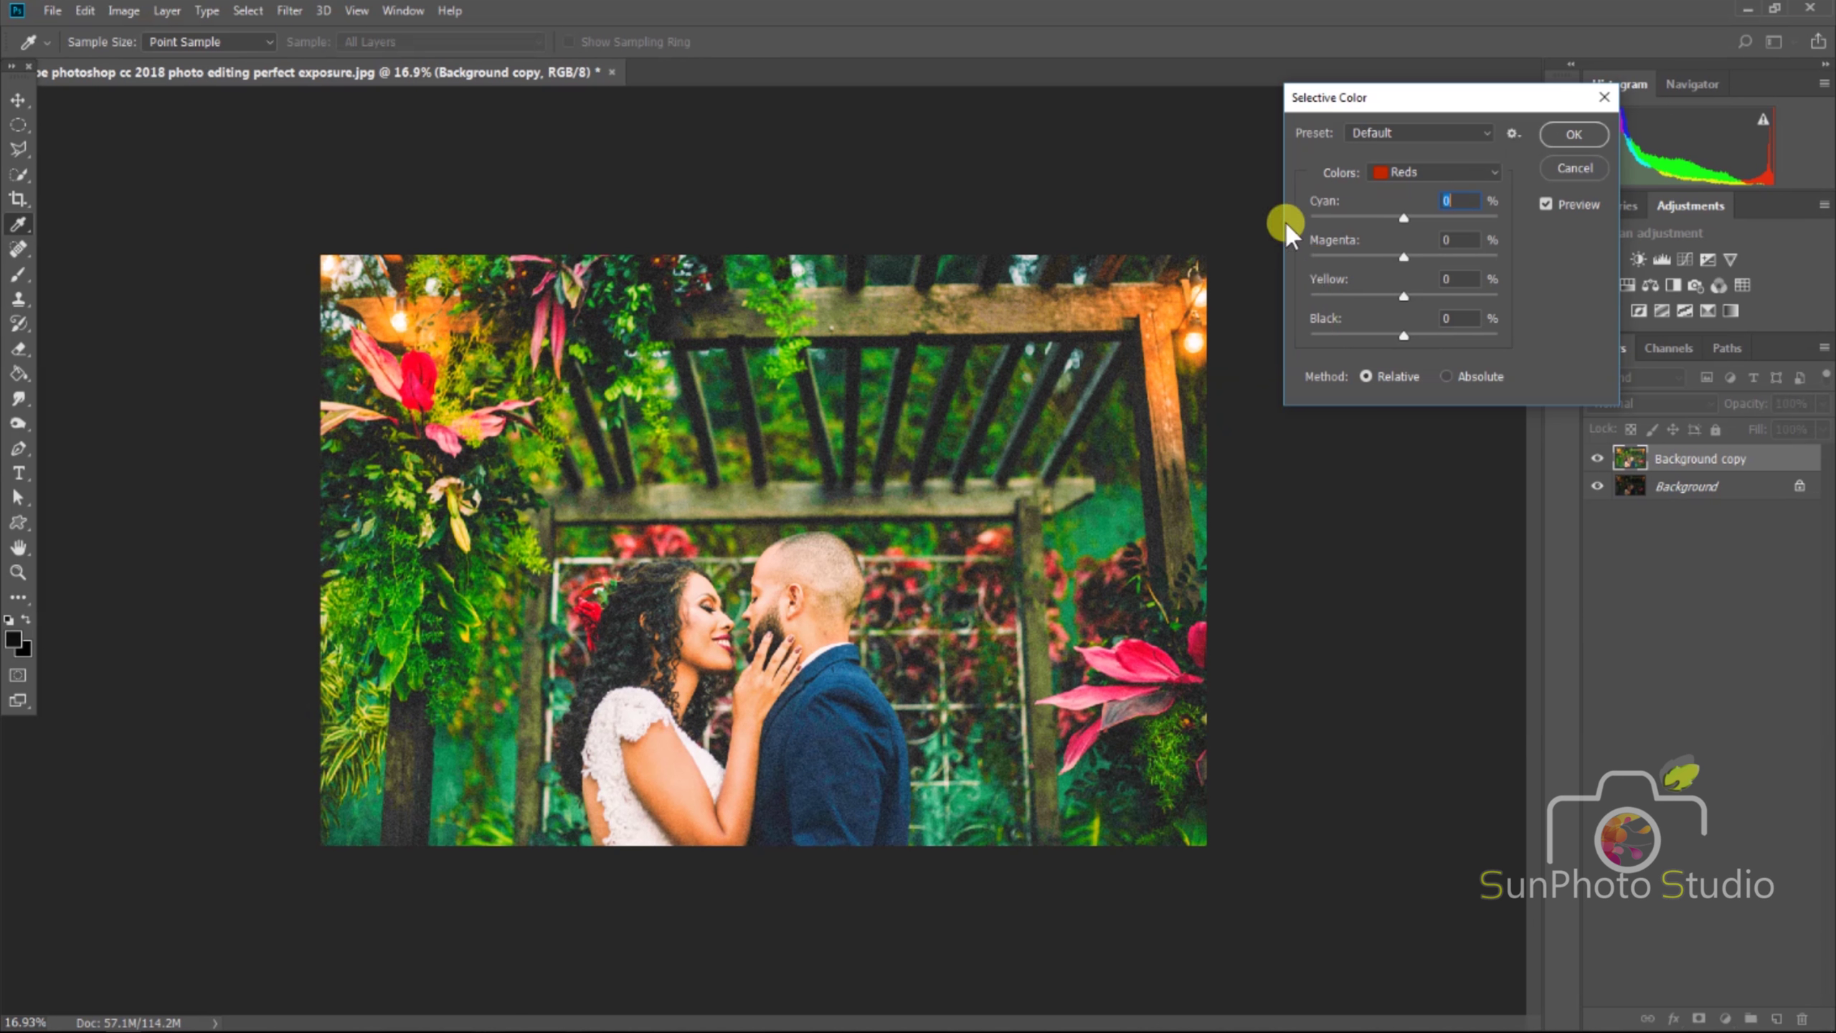
pyautogui.click(1392, 172)
pyautogui.click(1402, 332)
pyautogui.moveTo(1409, 338); pyautogui.dragTo(1414, 342)
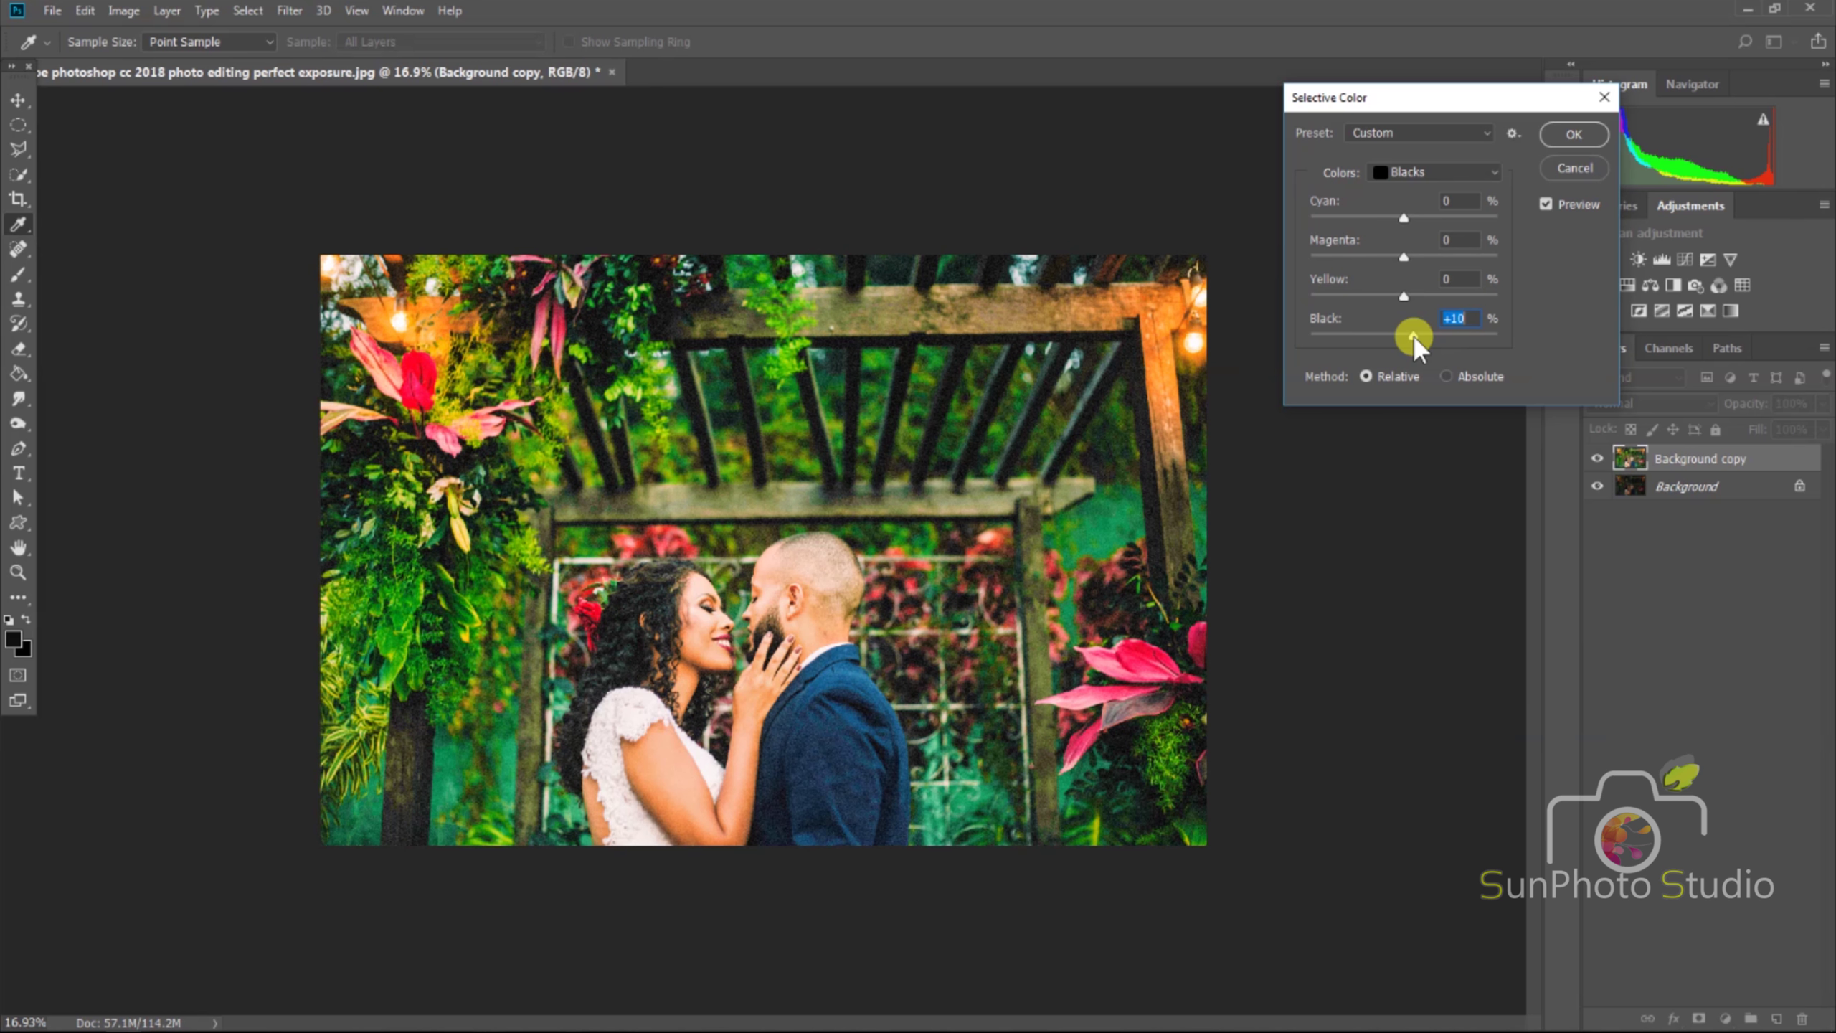
pyautogui.moveTo(1414, 335); pyautogui.dragTo(1417, 335)
pyautogui.press('Return')
pyautogui.press('b')
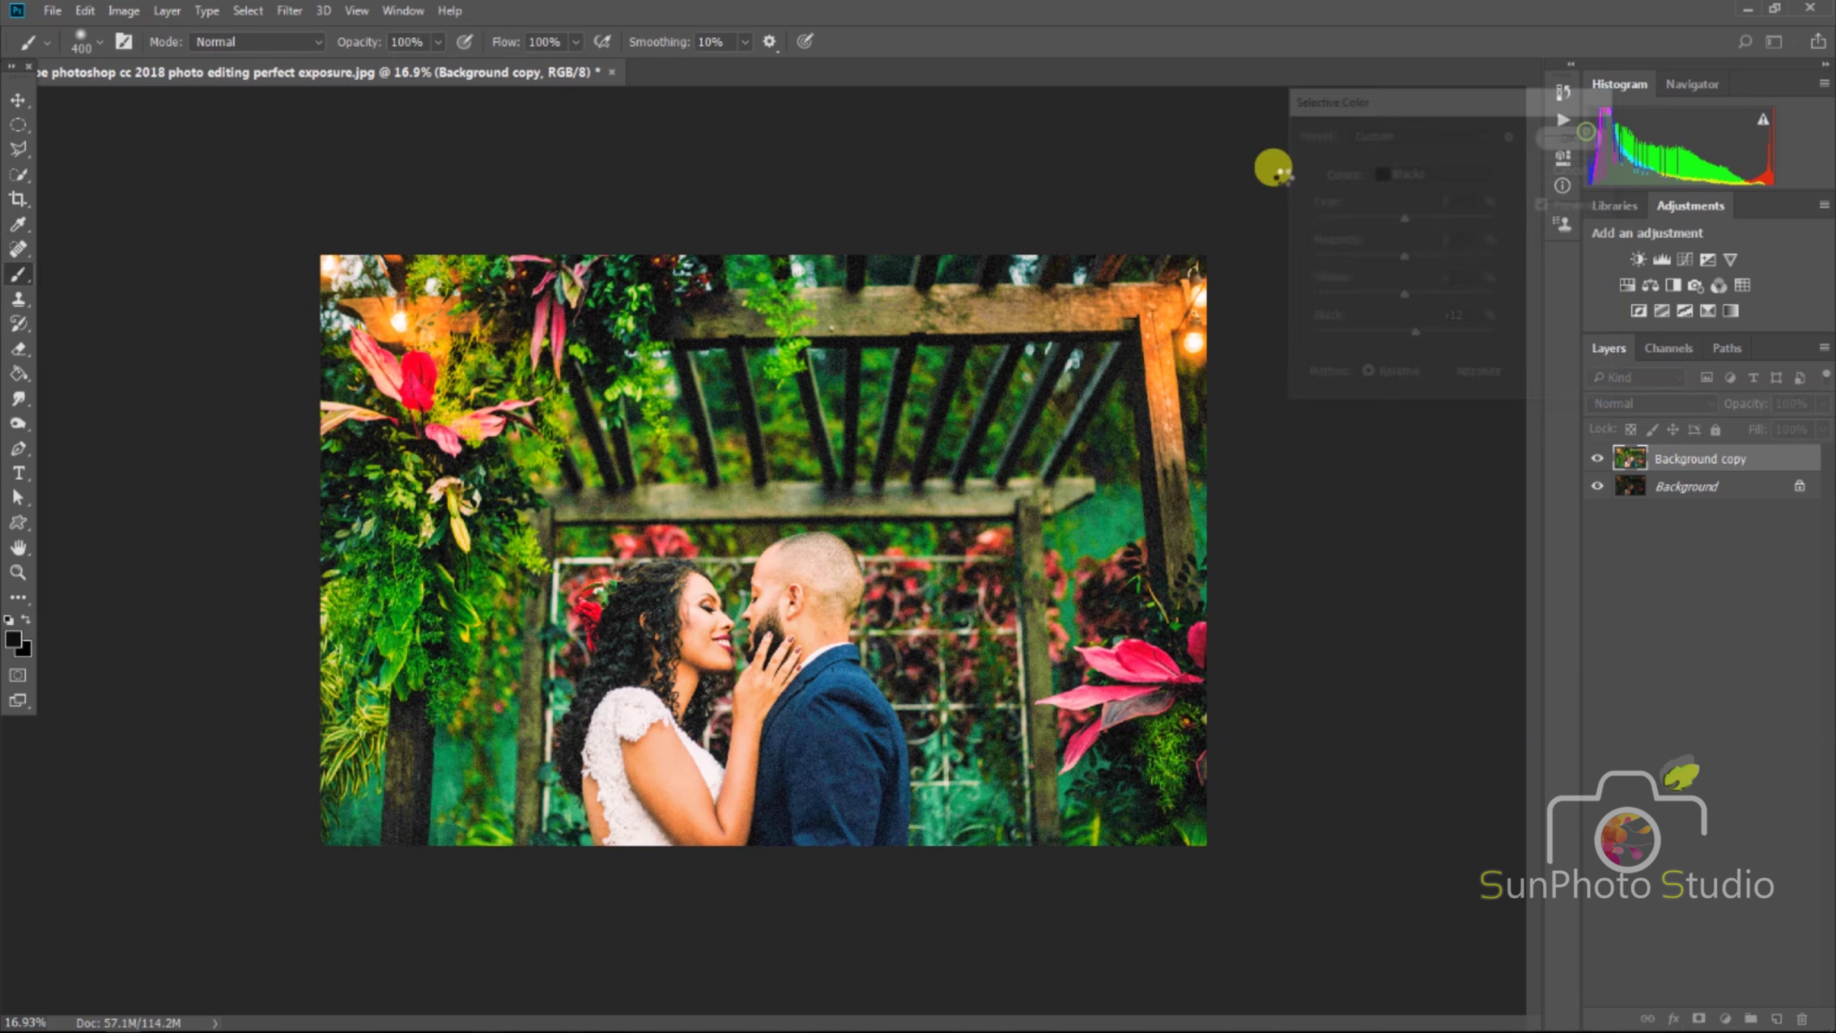
pyautogui.click(125, 10)
pyautogui.moveTo(205, 59)
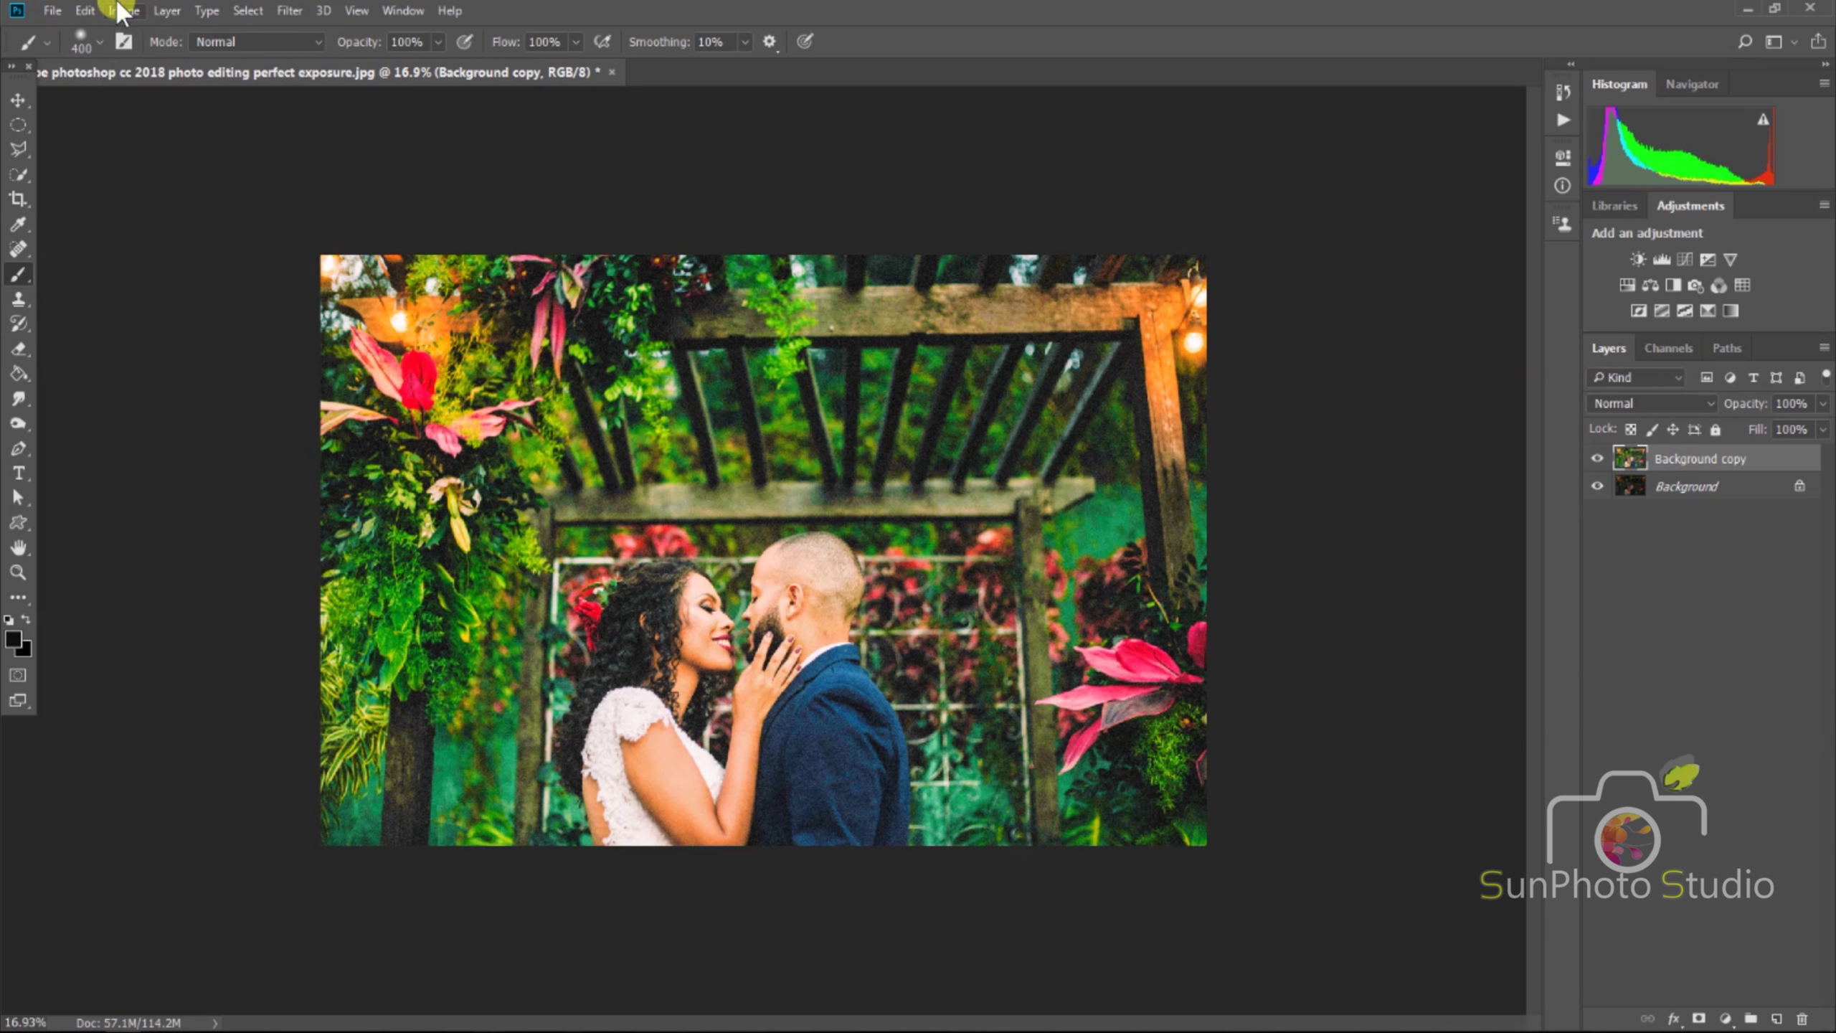
# Step: Apply a midtone Color Balance of −9, −4, +24, shifting toward cyan, magenta and blue
pyautogui.click(124, 11)
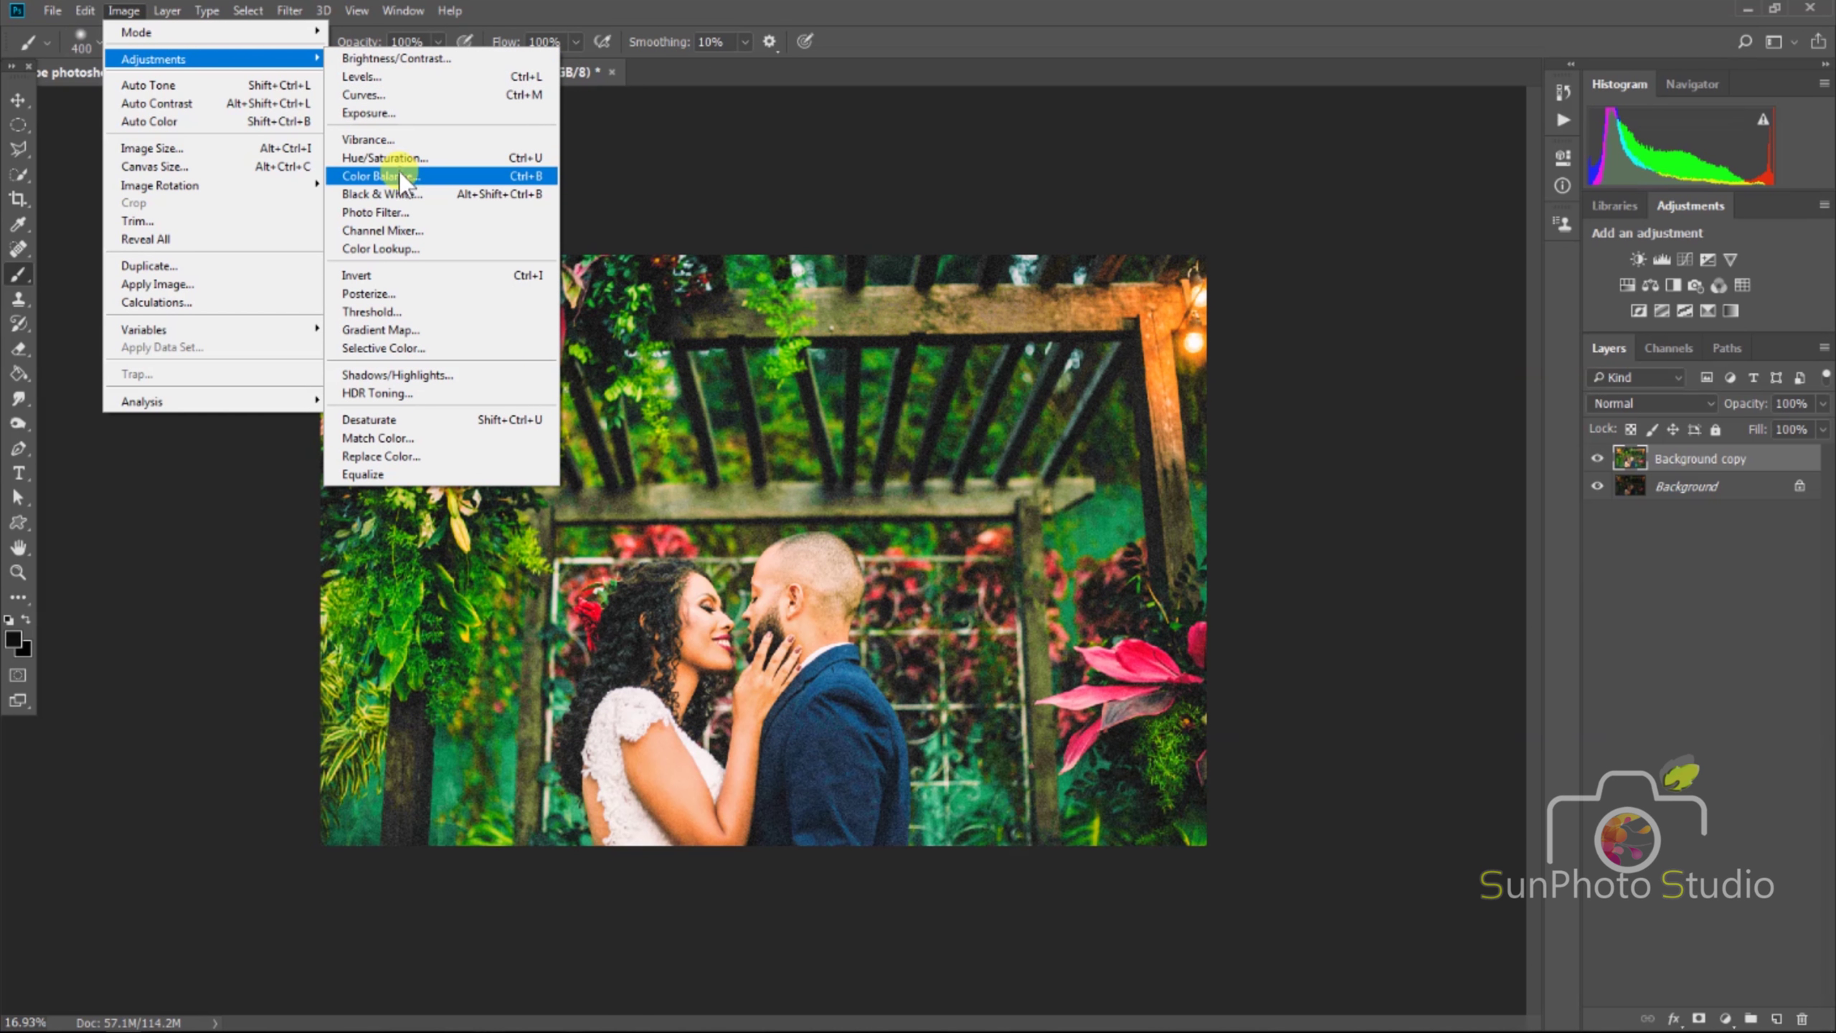
pyautogui.click(398, 176)
pyautogui.moveTo(1334, 331)
pyautogui.mouseDown()
pyautogui.moveTo(1347, 377)
pyautogui.moveTo(1334, 356)
pyautogui.mouseUp()
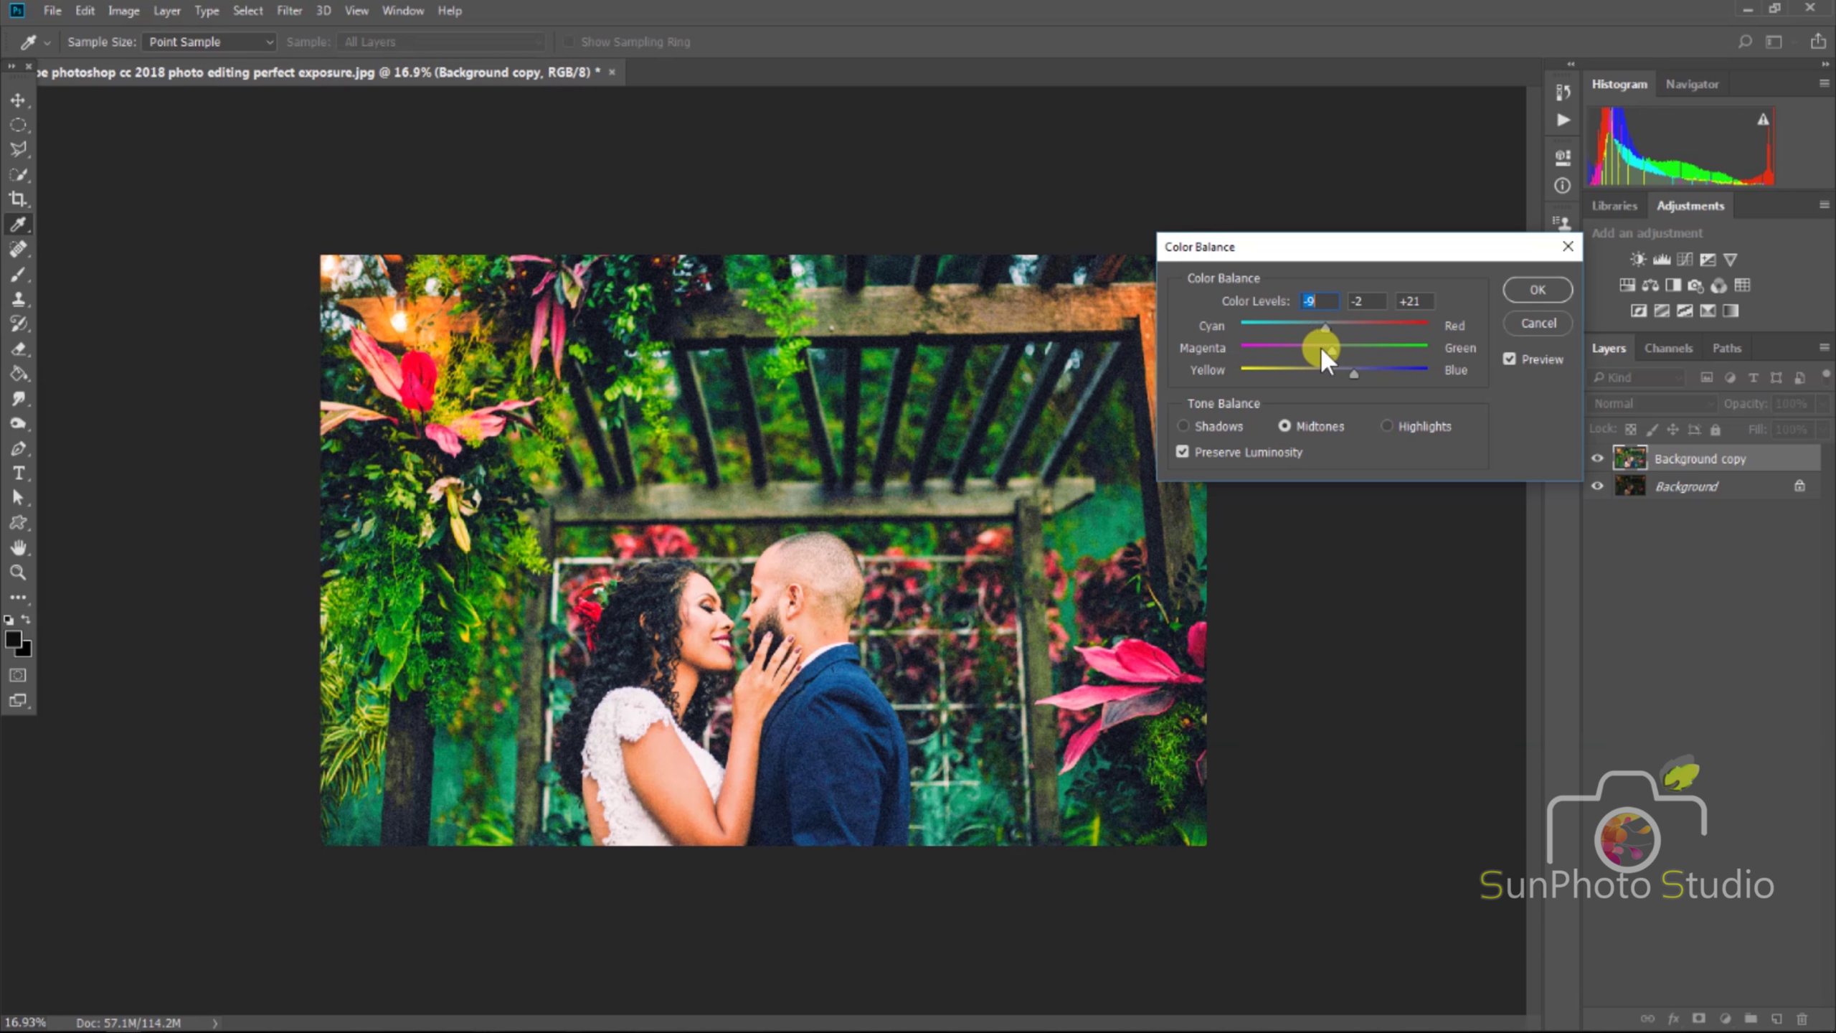
pyautogui.moveTo(1330, 349); pyautogui.dragTo(1356, 373)
pyautogui.click(1517, 297)
# Step: Use the Camera Raw Filter's Effects panel to add Dehaze +13 and a post-crop vignette of about −29
pyautogui.press('b')
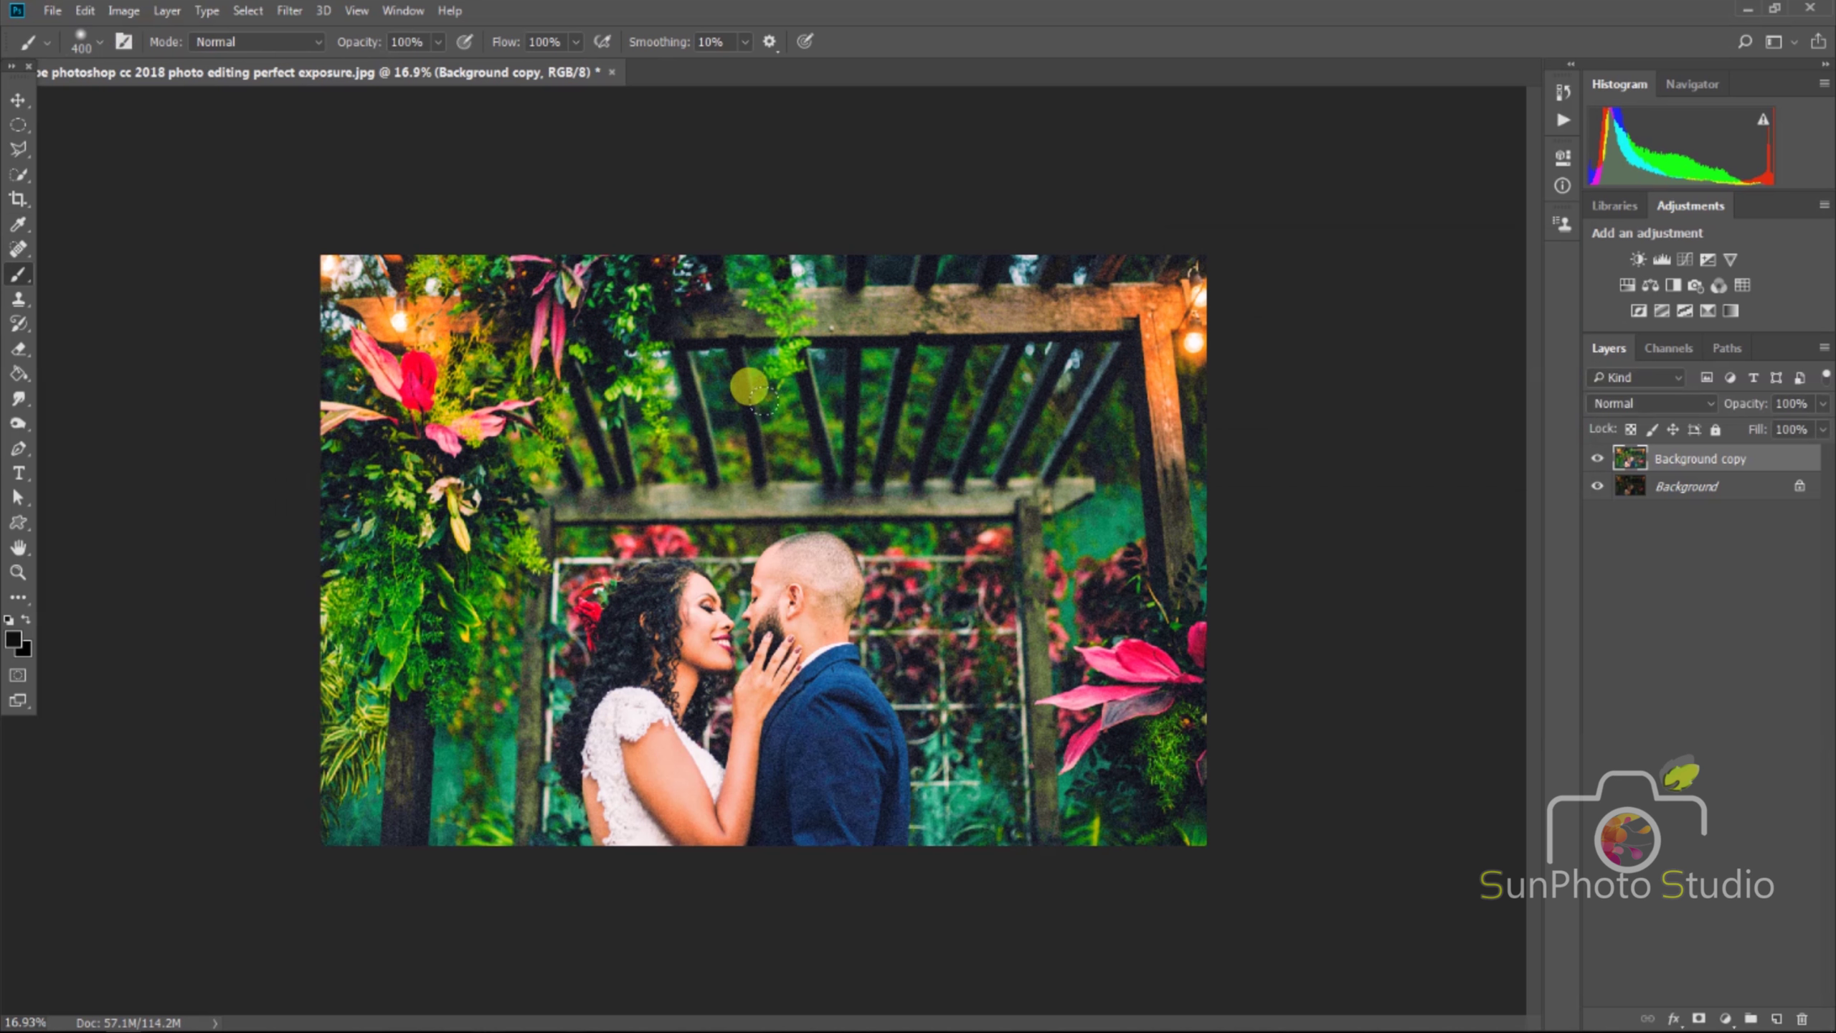
pyautogui.click(289, 10)
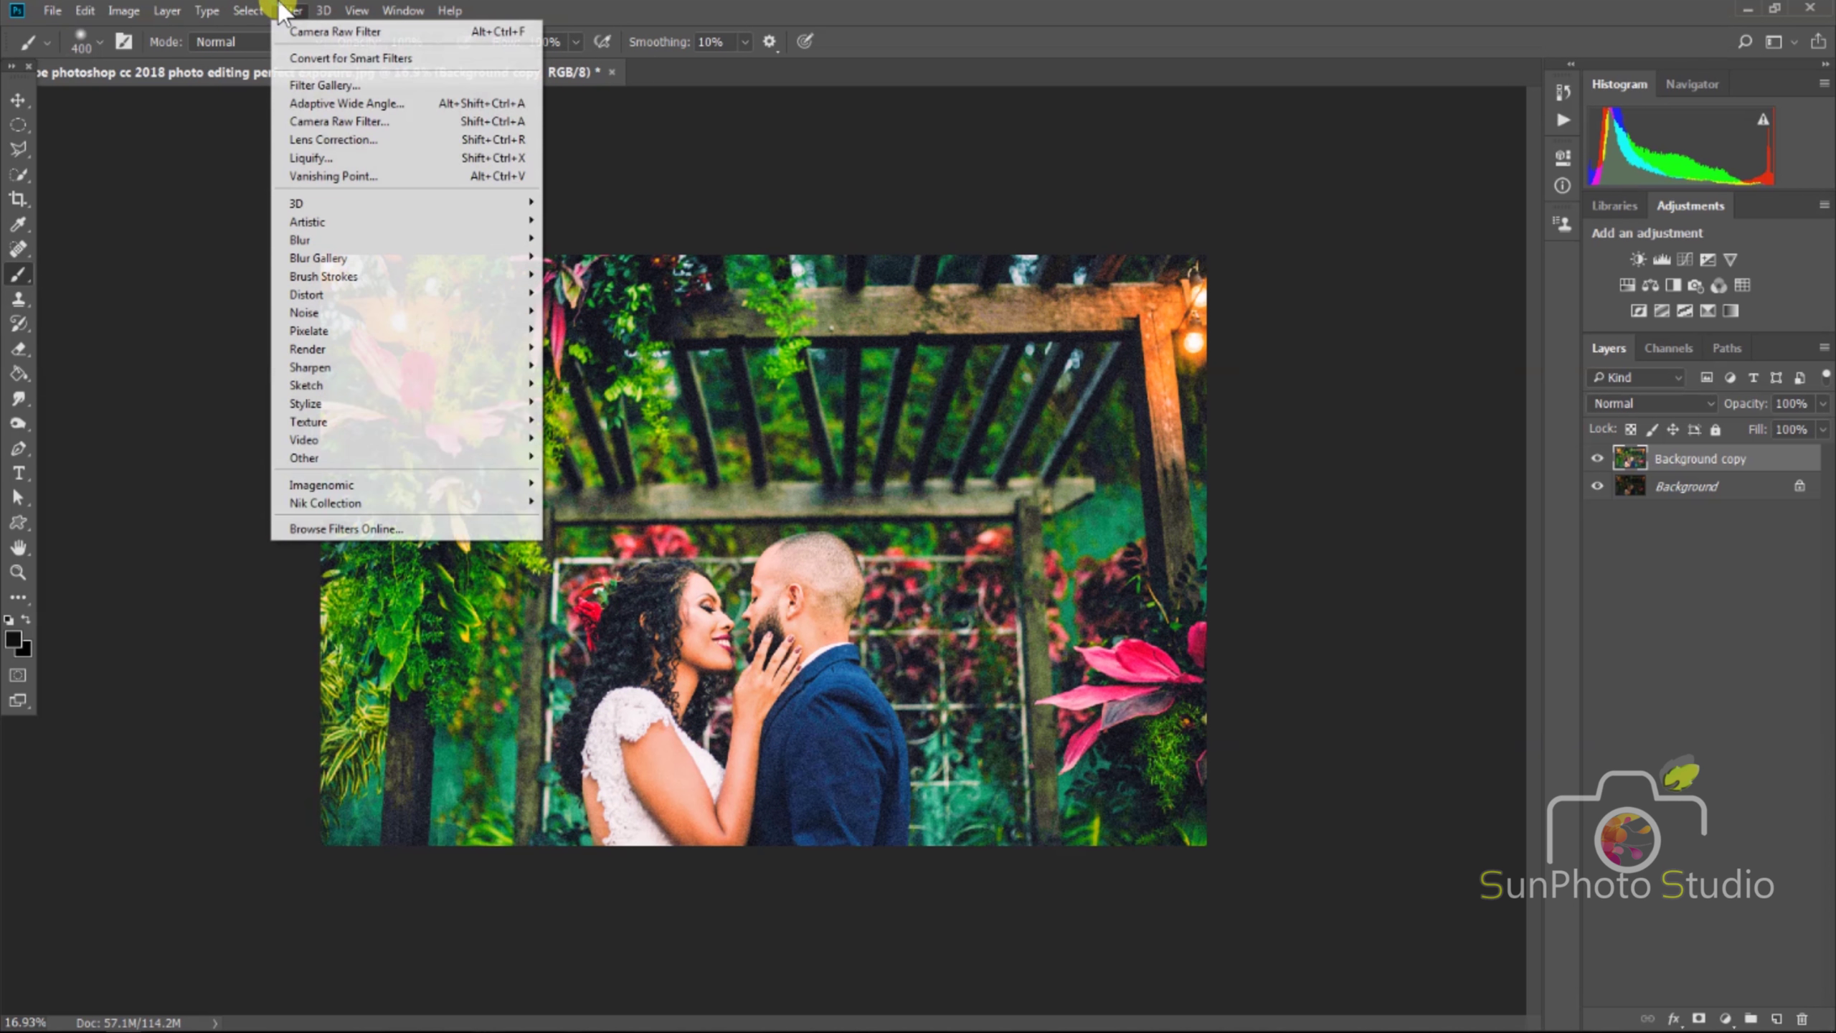
pyautogui.click(339, 121)
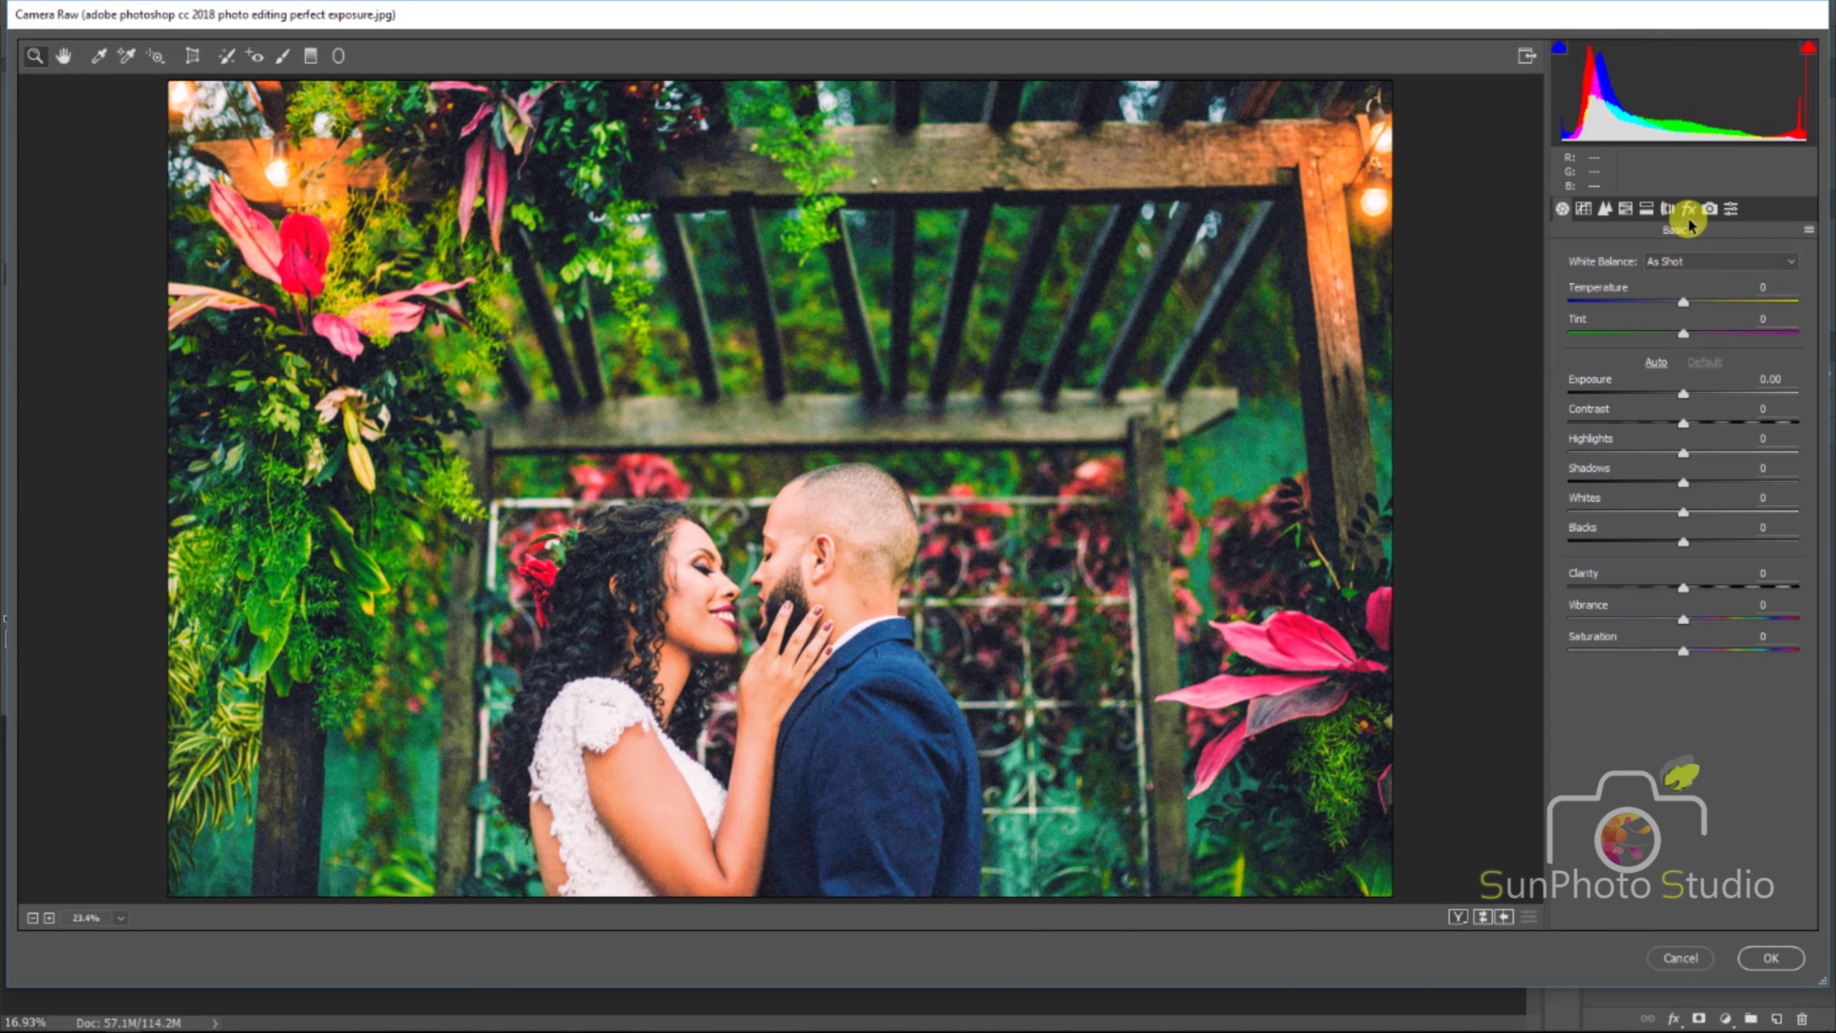
pyautogui.click(1689, 217)
pyautogui.moveTo(1683, 290); pyautogui.dragTo(1699, 311)
pyautogui.moveTo(1684, 525); pyautogui.dragTo(1645, 532)
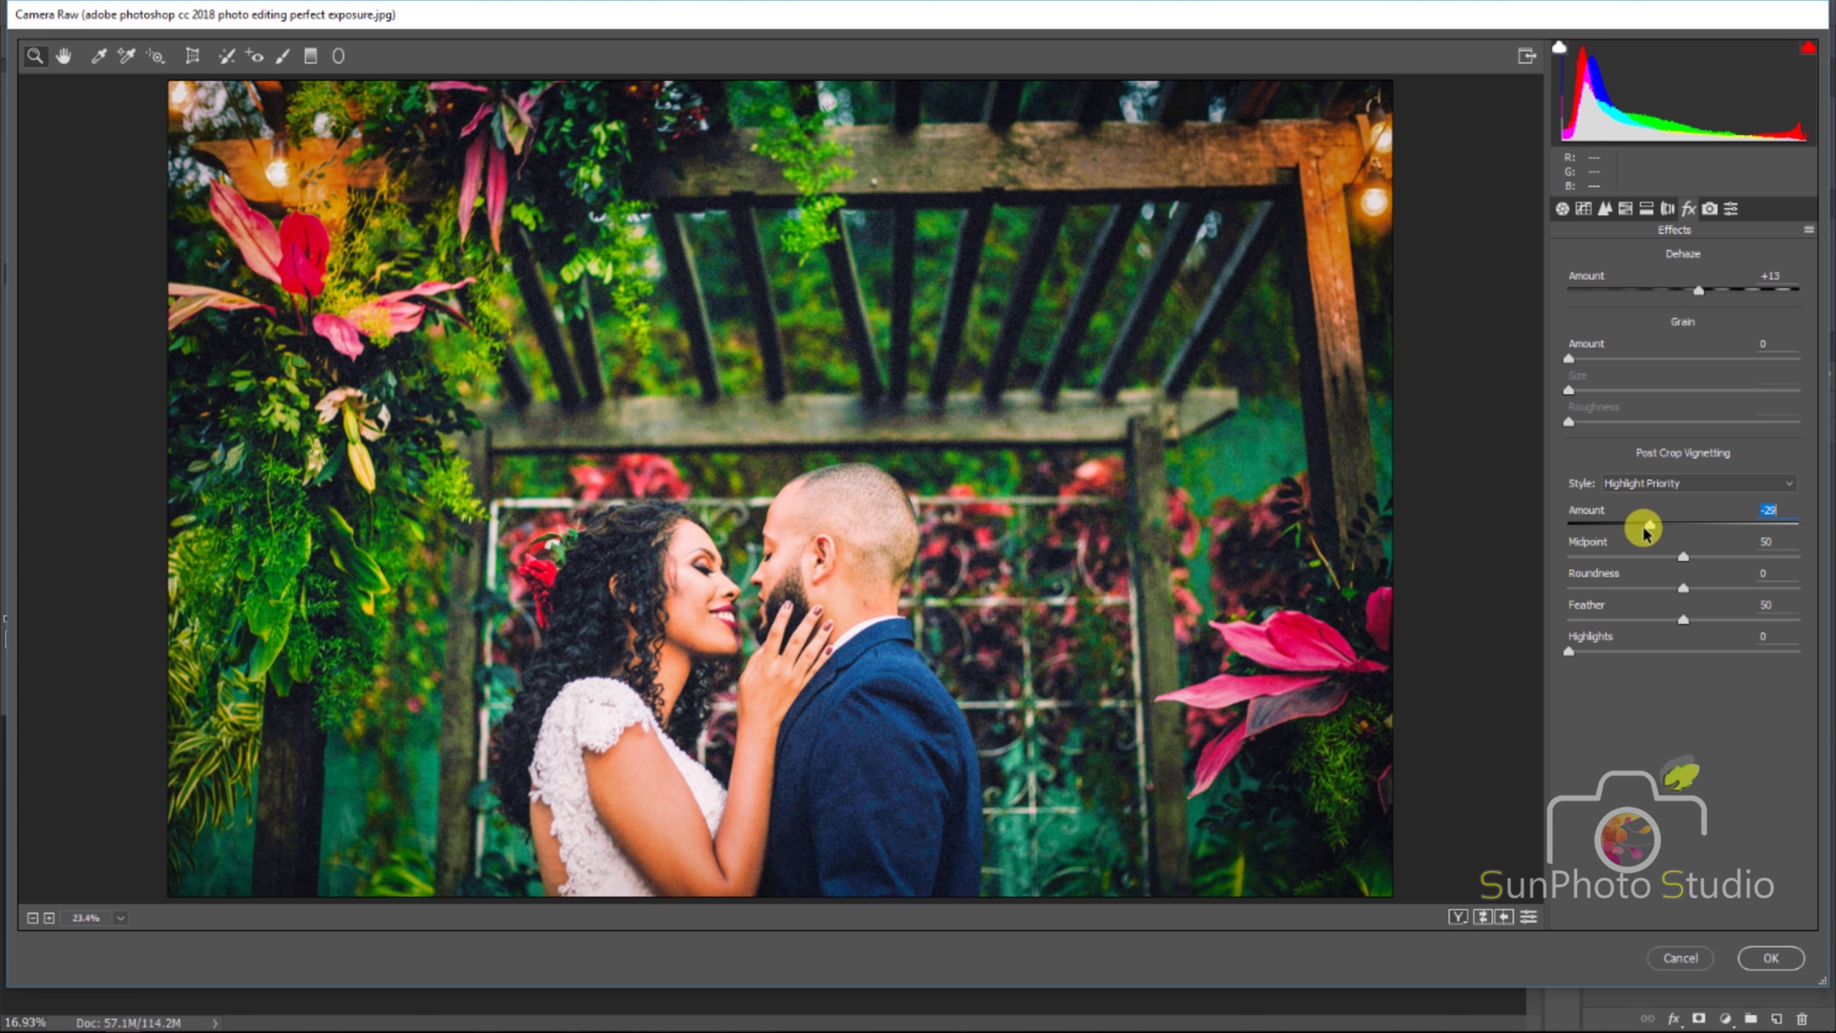
pyautogui.click(1770, 958)
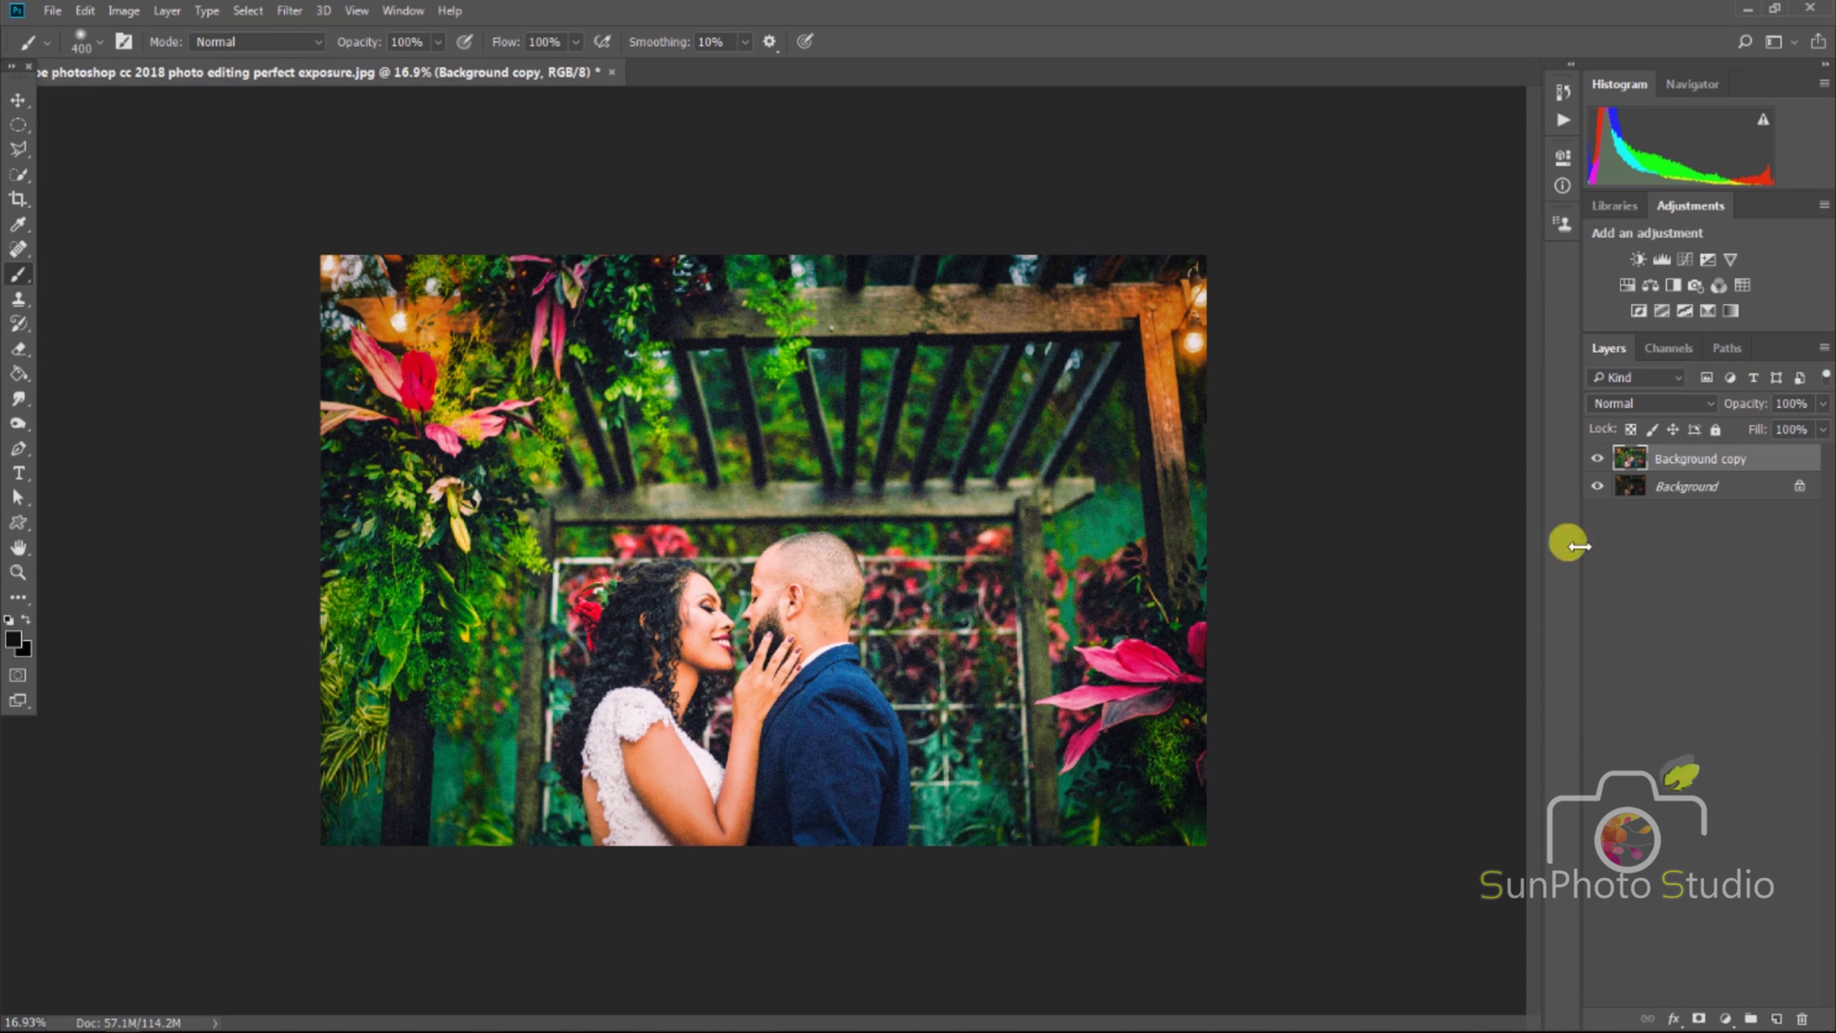
pyautogui.click(1597, 459)
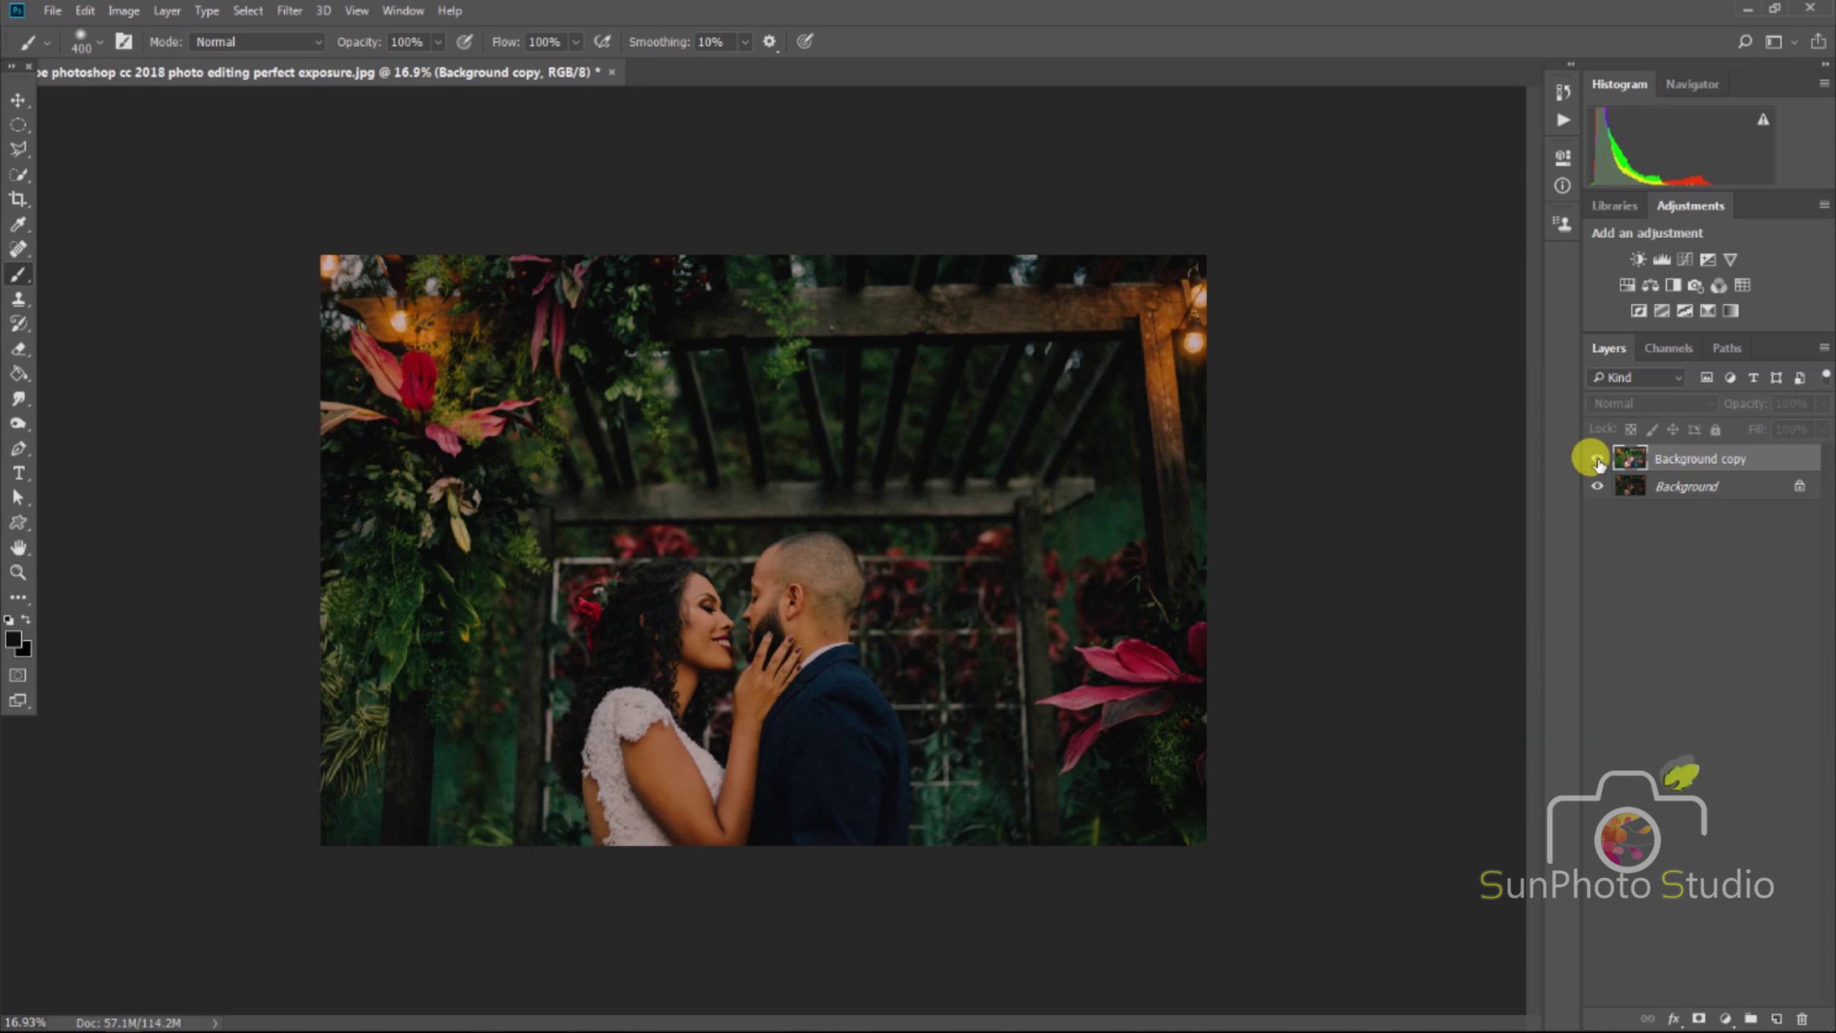
pyautogui.click(1596, 459)
pyautogui.click(1597, 458)
pyautogui.click(1597, 460)
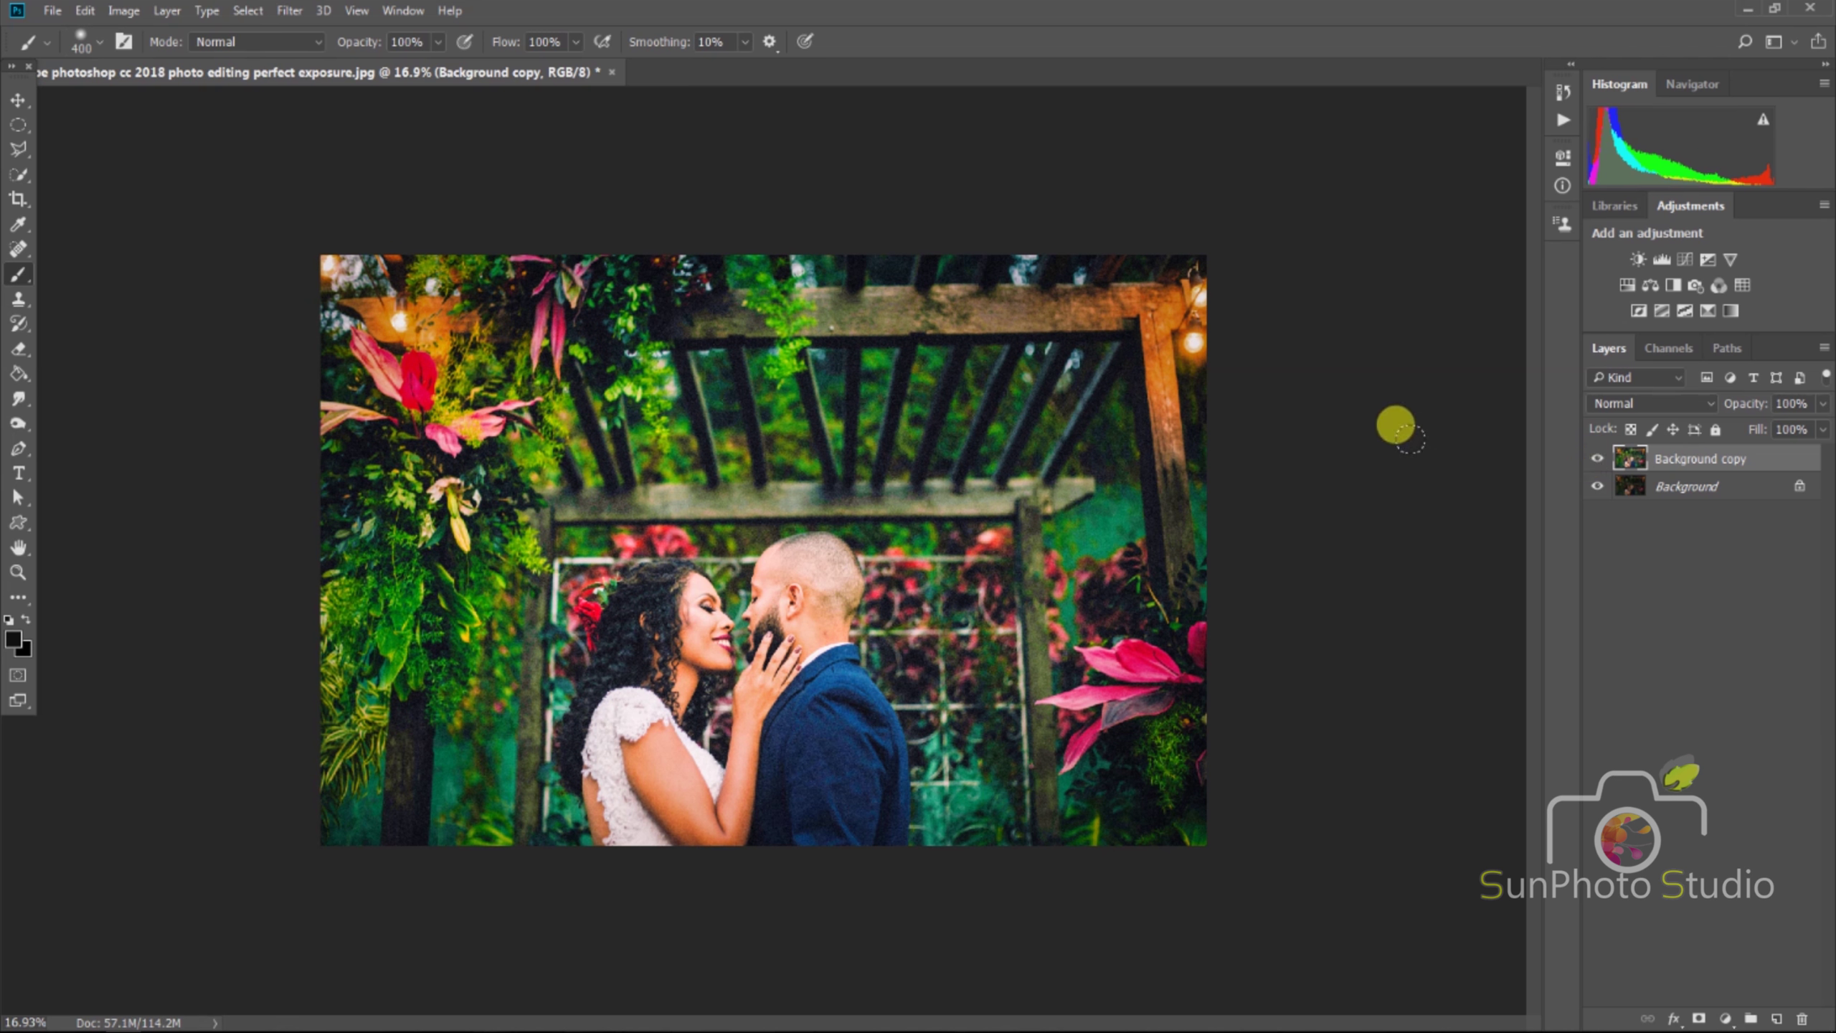